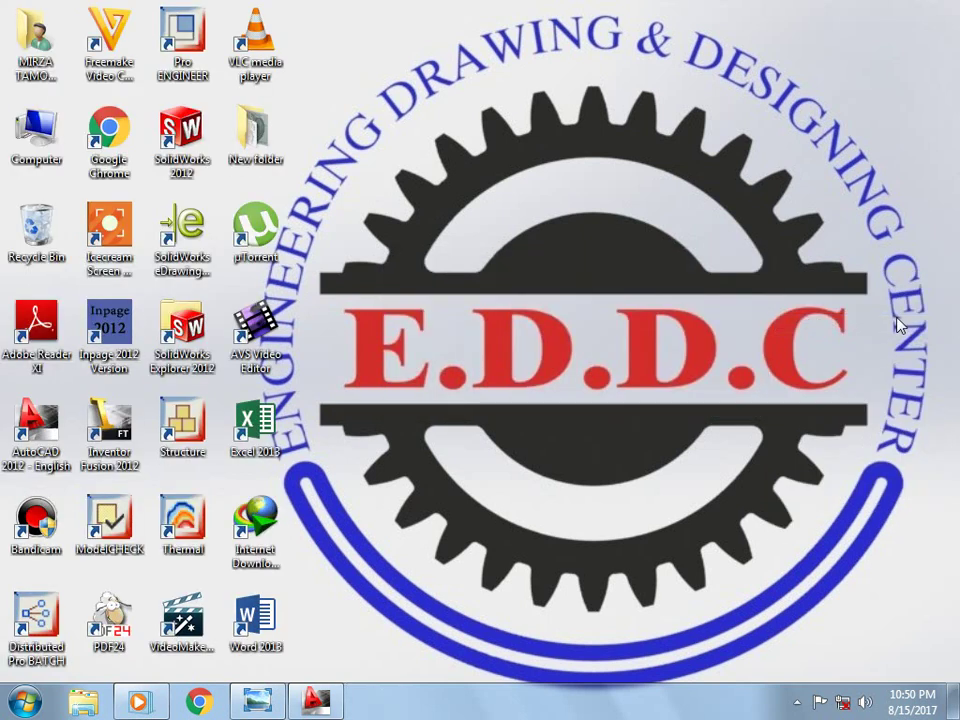
# - Refresh the desktop and bring back the AutoCAD and Photo Viewer windows
pyautogui.rightClick(492, 206)
pyautogui.click(527, 258)
pyautogui.press('super+d')
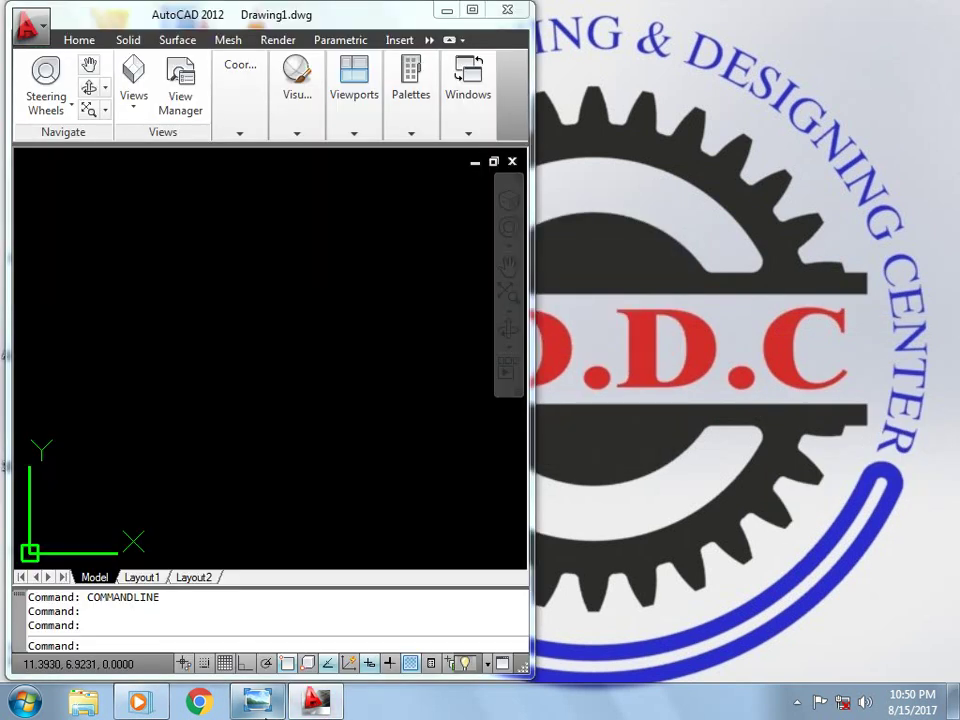
# - Browse the Home tab's modelling, mesh, coordinate and view display panels
pyautogui.click(84, 44)
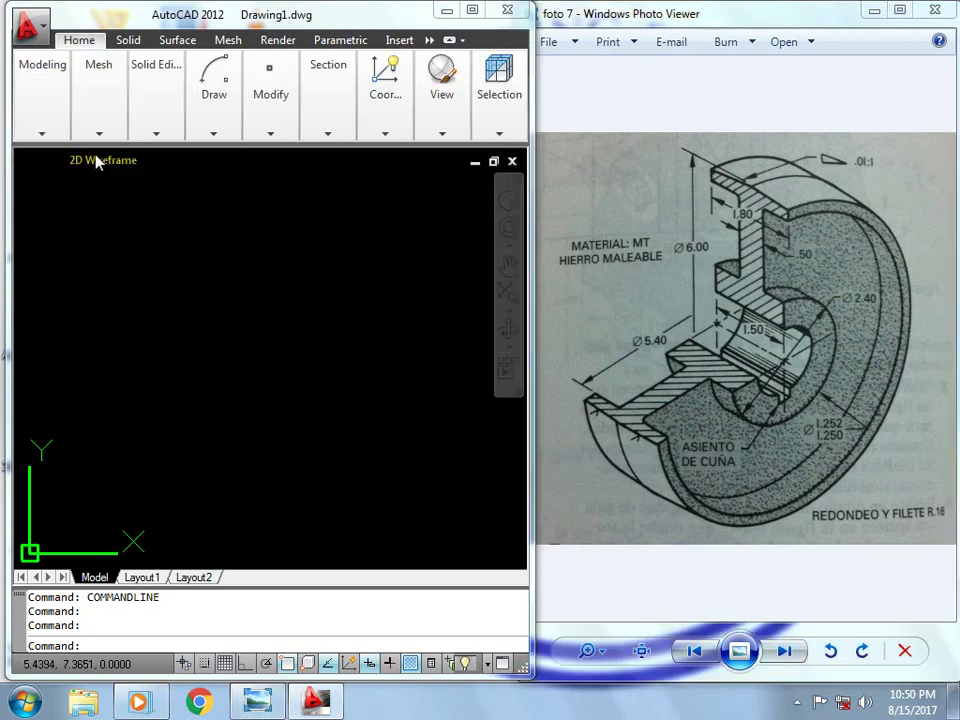
pyautogui.click(41, 134)
pyautogui.click(98, 136)
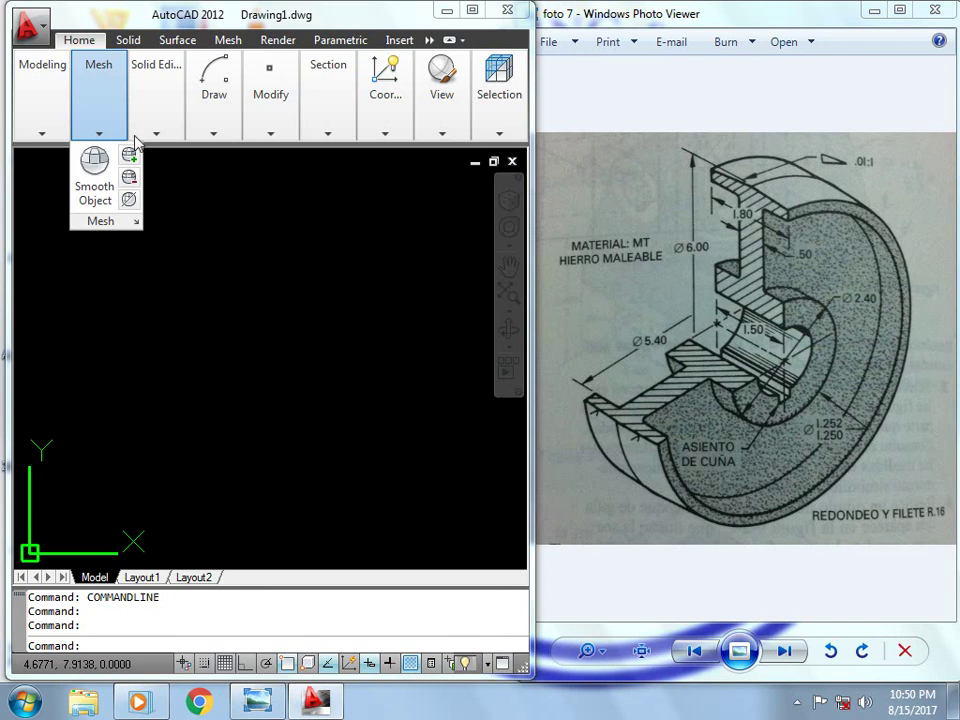
pyautogui.click(205, 338)
pyautogui.click(155, 280)
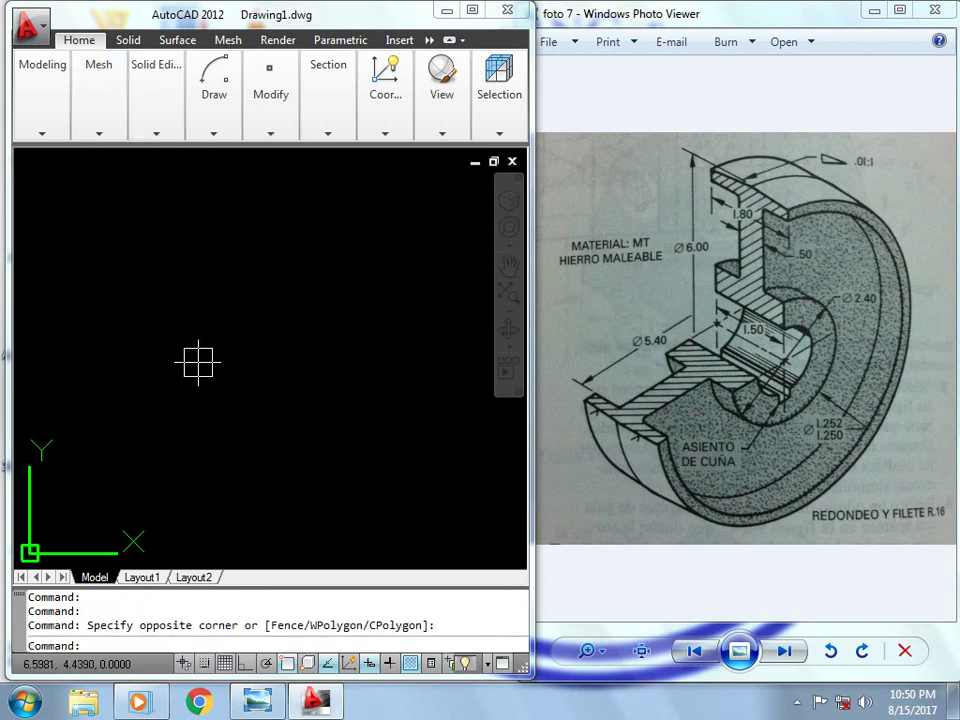
pyautogui.click(385, 112)
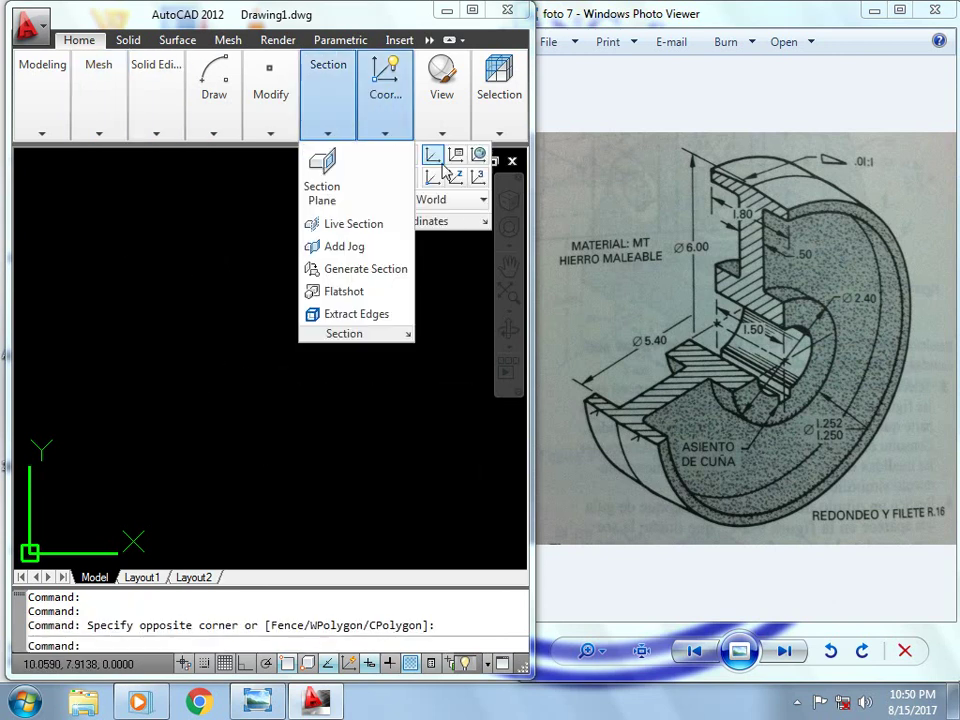
pyautogui.click(445, 140)
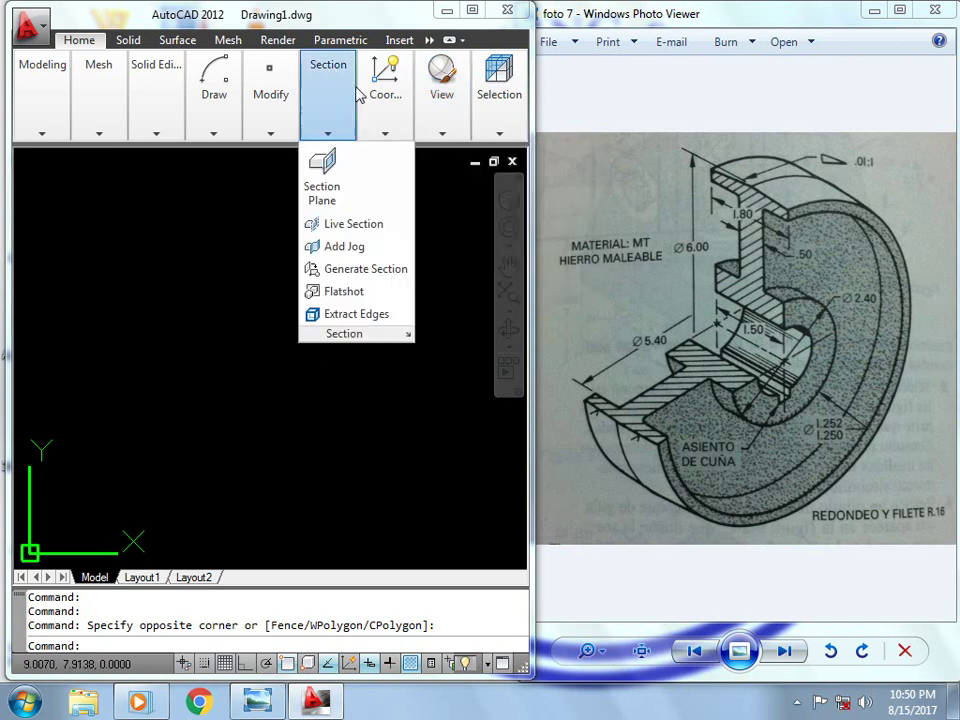
# - Size the AutoCAD window beside the flanged wheel reference picture, showing the View tab
pyautogui.click(536, 117)
pyautogui.moveTo(519, 197); pyautogui.dragTo(737, 199)
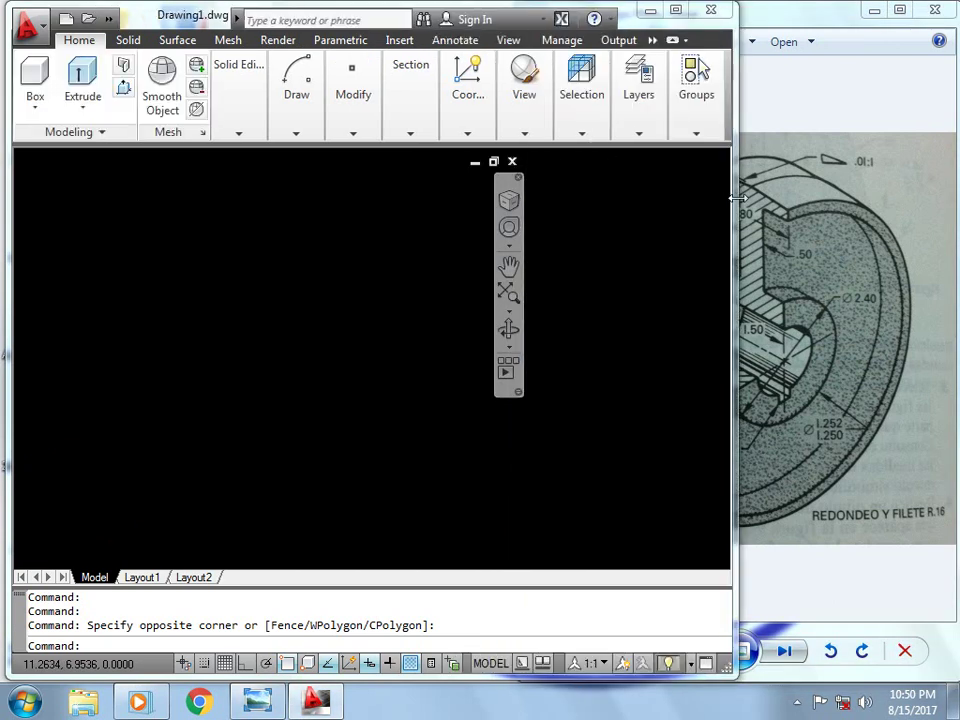
pyautogui.click(507, 40)
pyautogui.moveTo(737, 218); pyautogui.dragTo(536, 221)
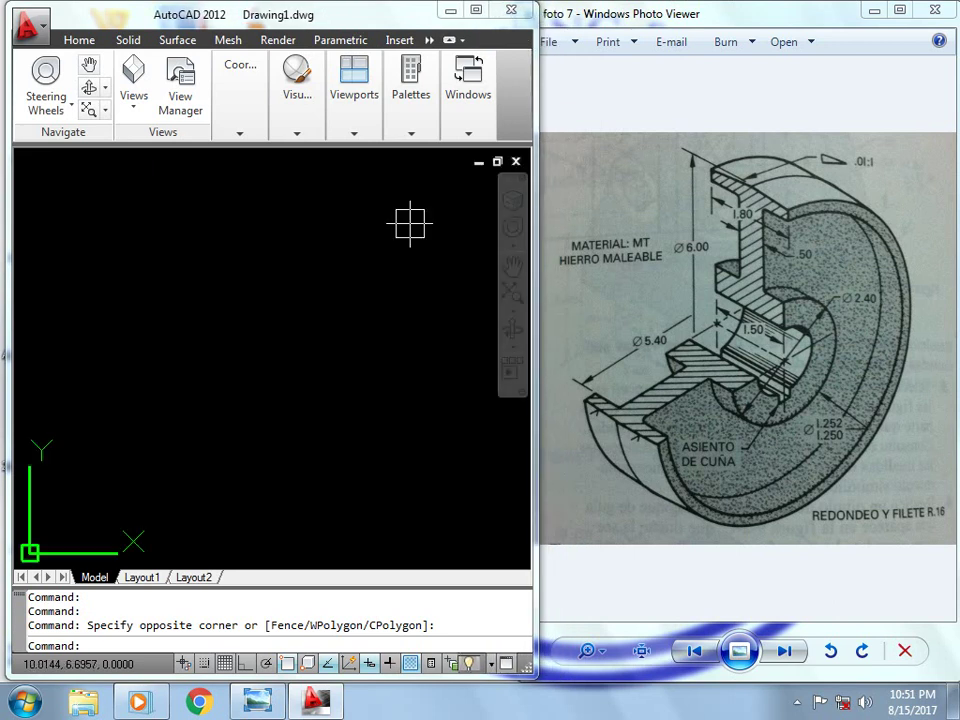
# - Switch to the Front view and, with Ortho on, draw a 1.5-unit horizontal base line
pyautogui.click(133, 100)
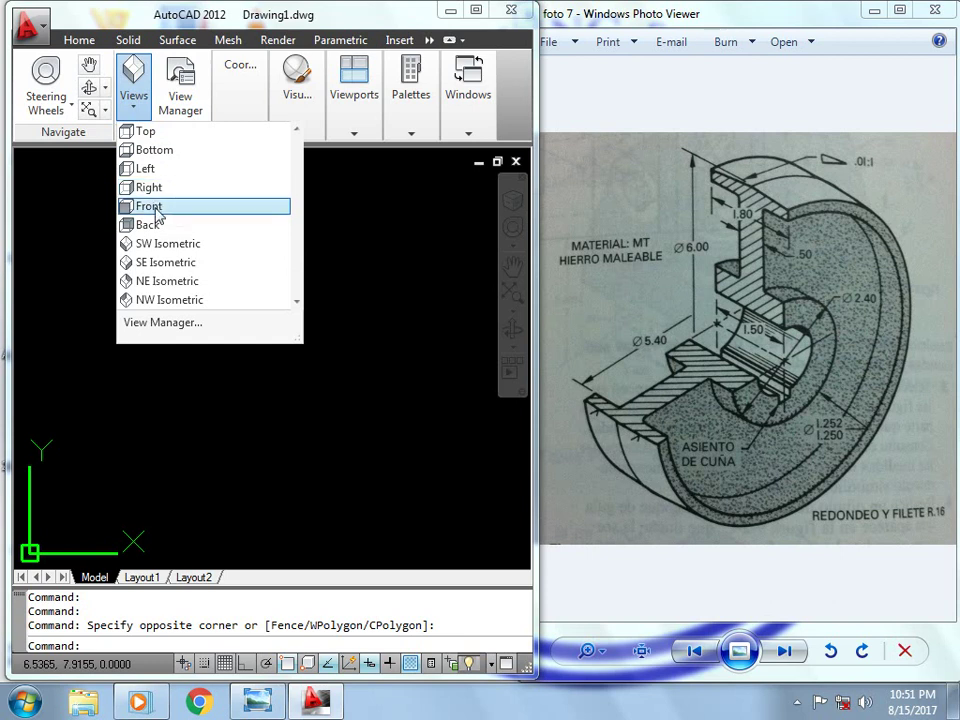
pyautogui.click(157, 212)
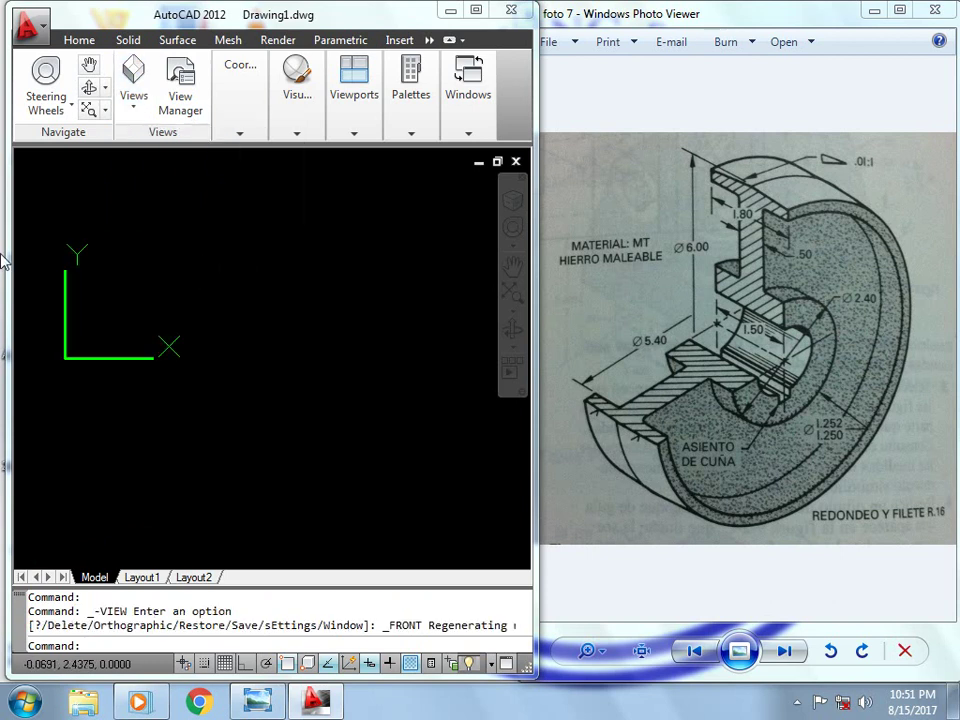
pyautogui.write('L')
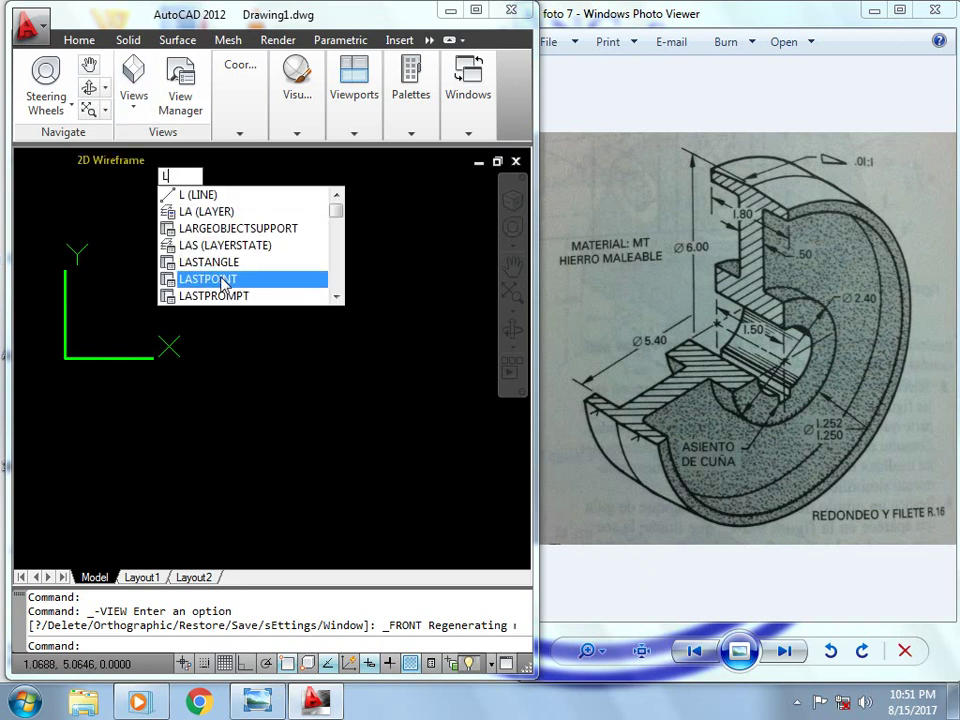
pyautogui.press('Return')
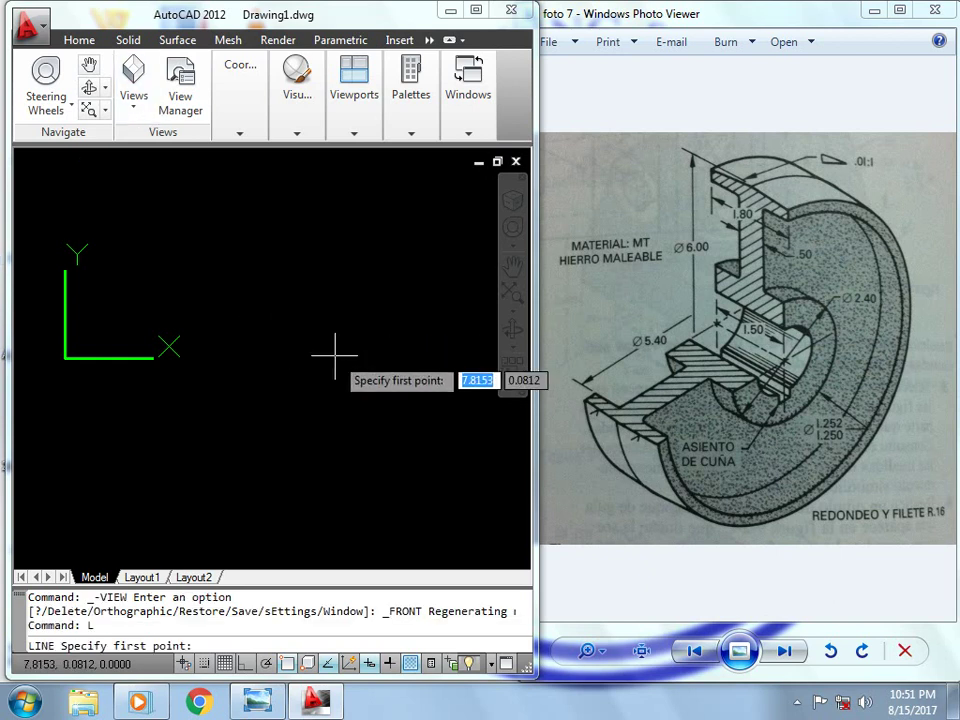
pyautogui.click(334, 355)
pyautogui.press('F8')
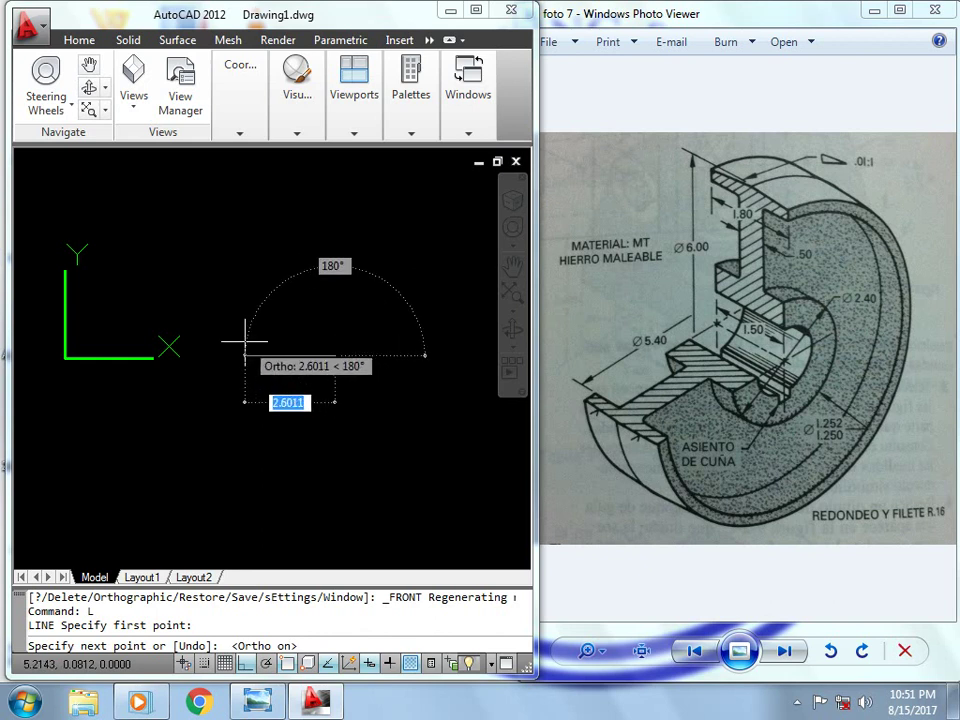
pyautogui.write('1.5')
pyautogui.press('Return')
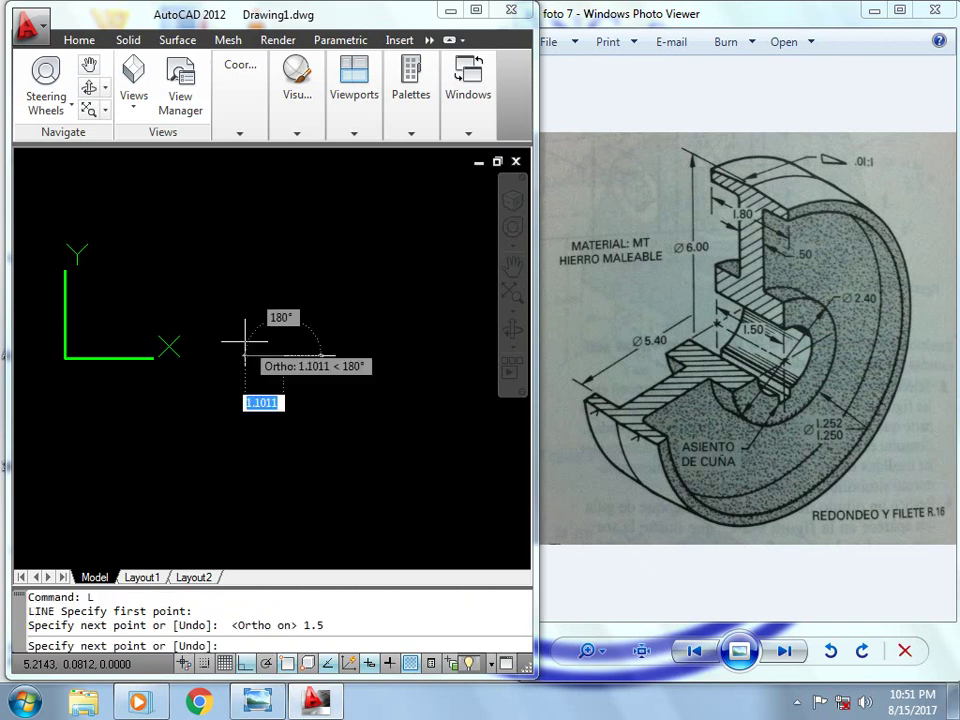
pyautogui.rightClick(268, 293)
pyautogui.click(300, 304)
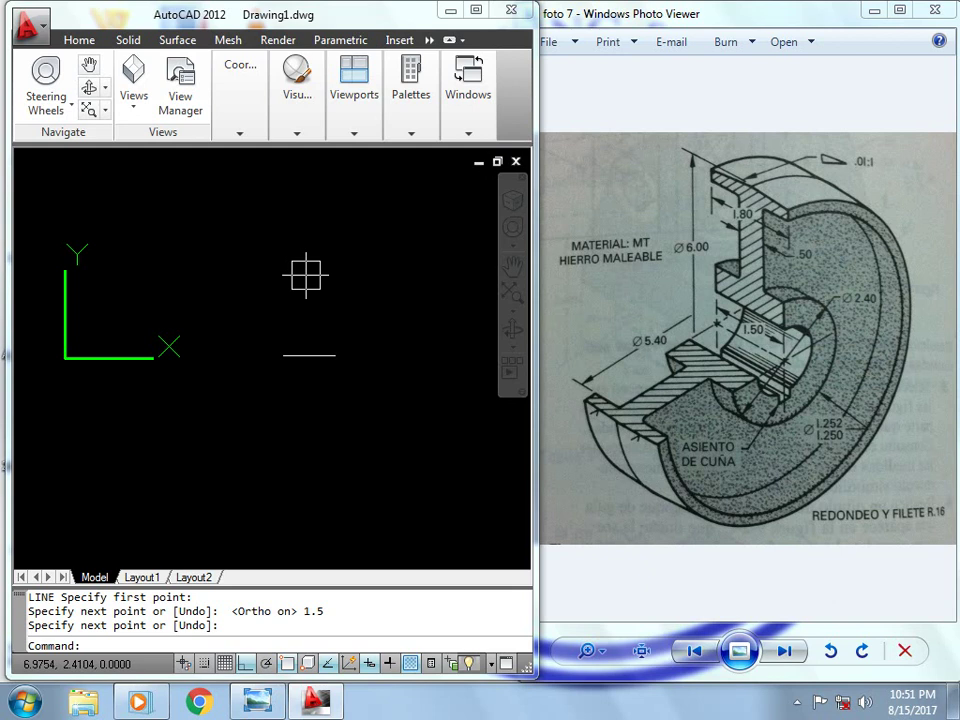
# - Draw a 3-unit vertical line rising from the base line's midpoint
pyautogui.scroll(1, 310, 285)
pyautogui.scroll(-1, 313, 310)
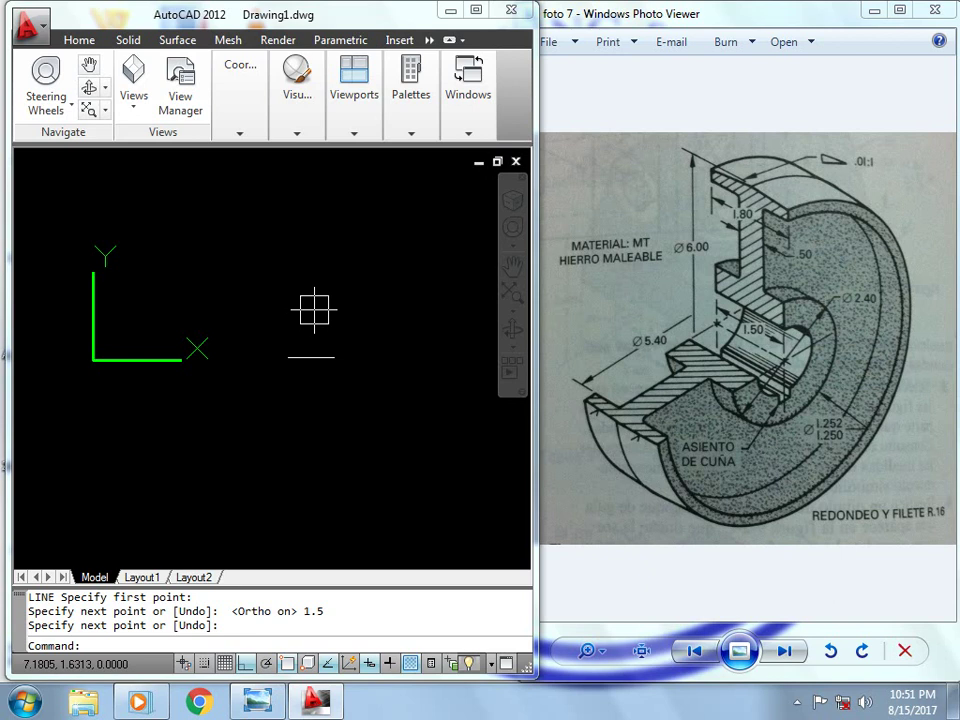
pyautogui.write('l')
pyautogui.press('Return')
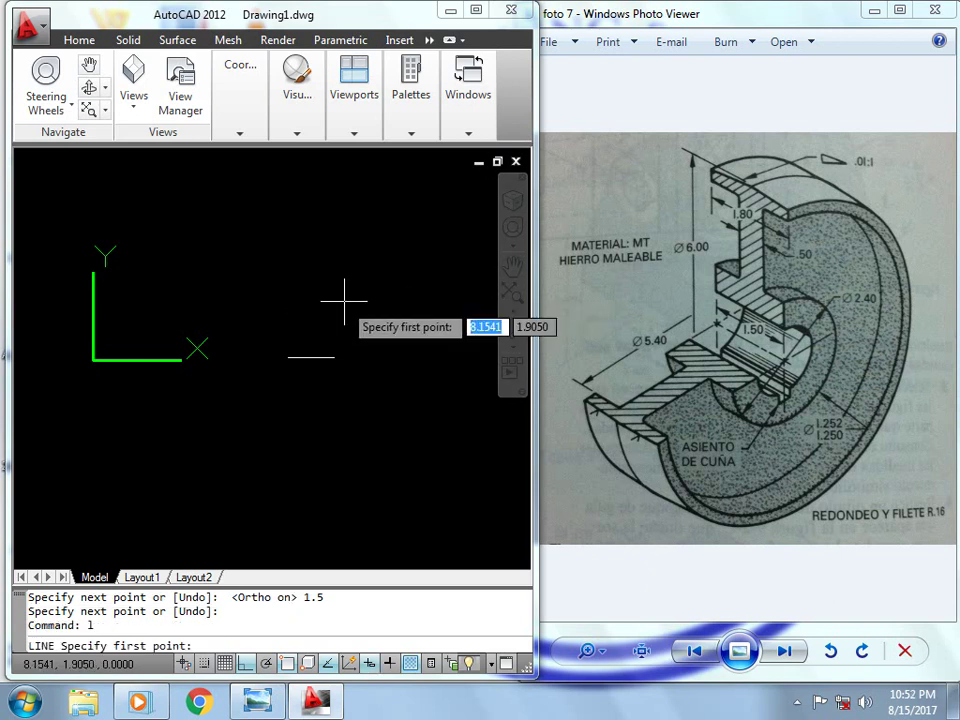
pyautogui.click(310, 356)
pyautogui.write('3')
pyautogui.press('Return')
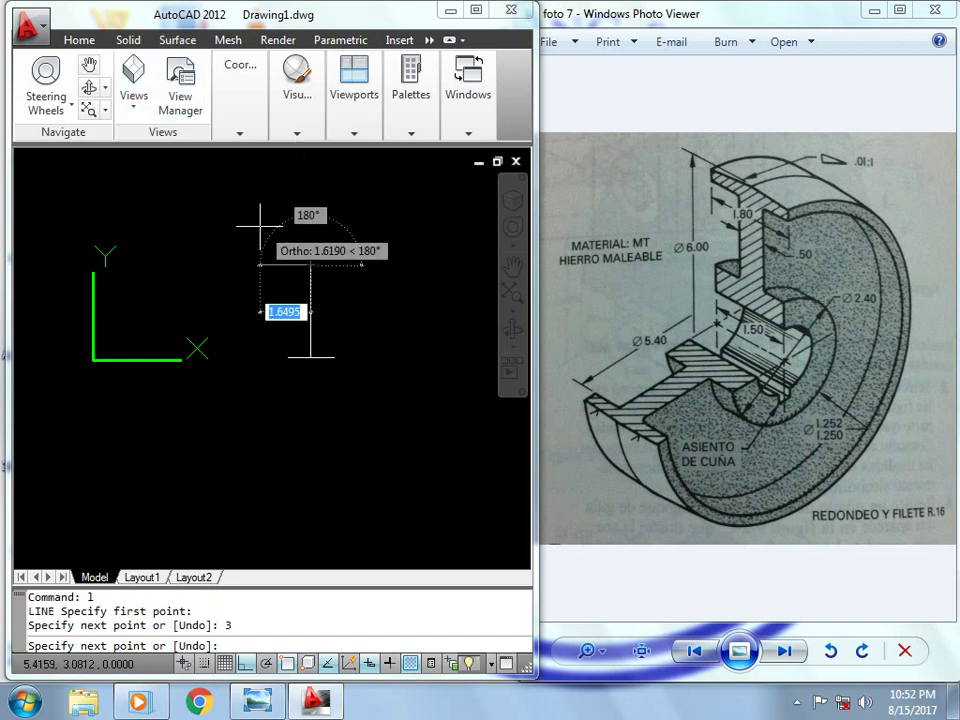
pyautogui.press('Escape')
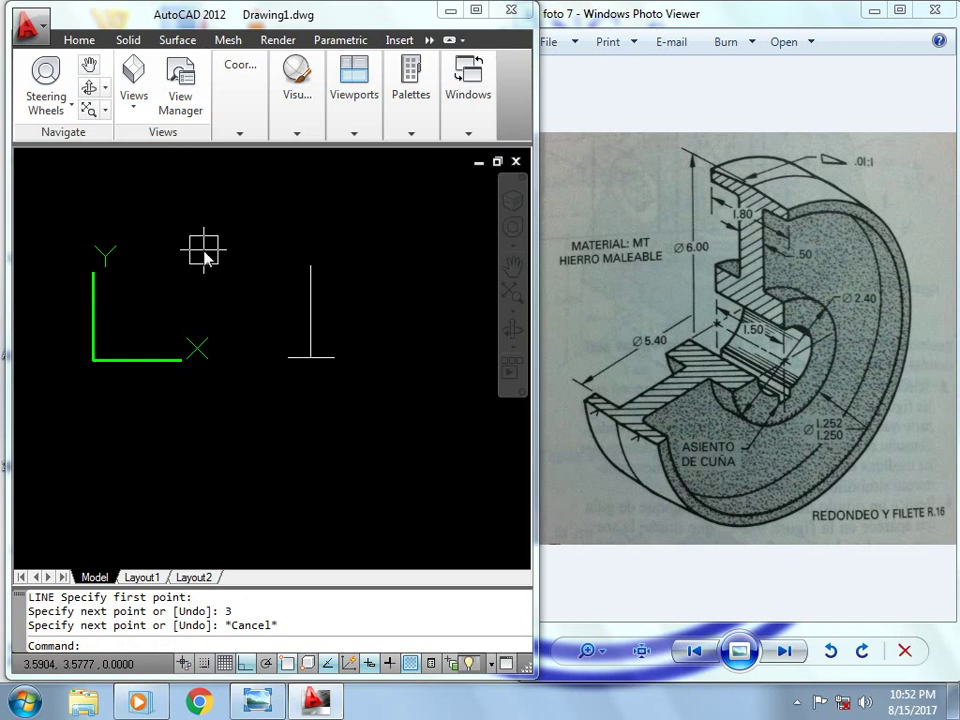
pyautogui.write('o')
pyautogui.press('Return')
# - Offset the vertical line 0.25 to both the right and the left
pyautogui.write('.')
pyautogui.press('Return')
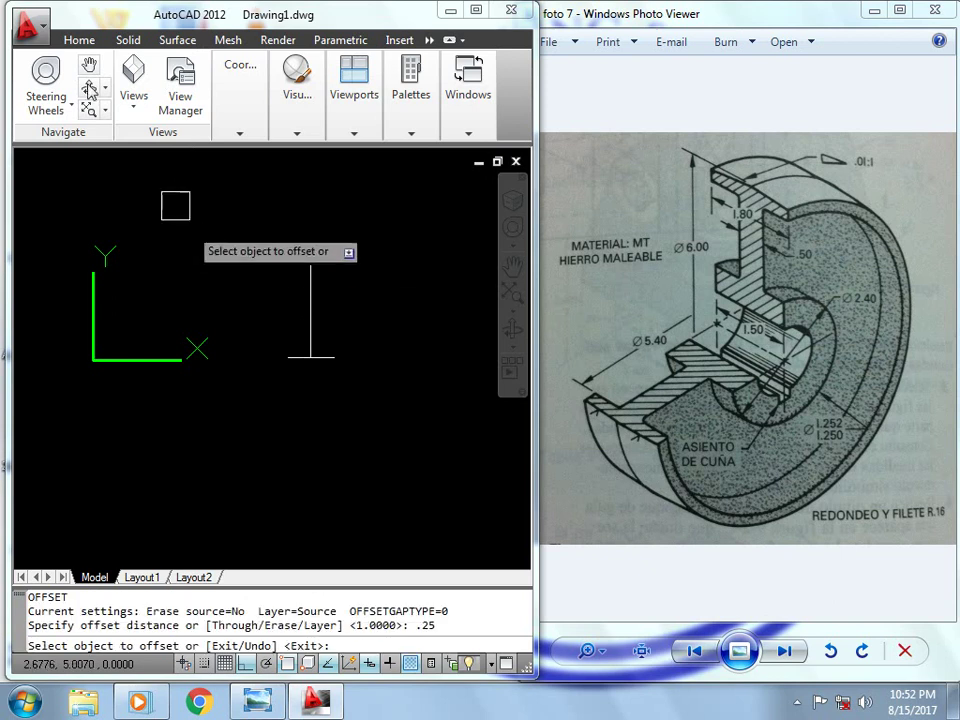
pyautogui.click(311, 300)
pyautogui.click(357, 294)
pyautogui.scroll(2, 357, 294)
pyautogui.click(316, 296)
pyautogui.click(294, 304)
pyautogui.scroll(1, 343, 266)
pyautogui.press('Escape')
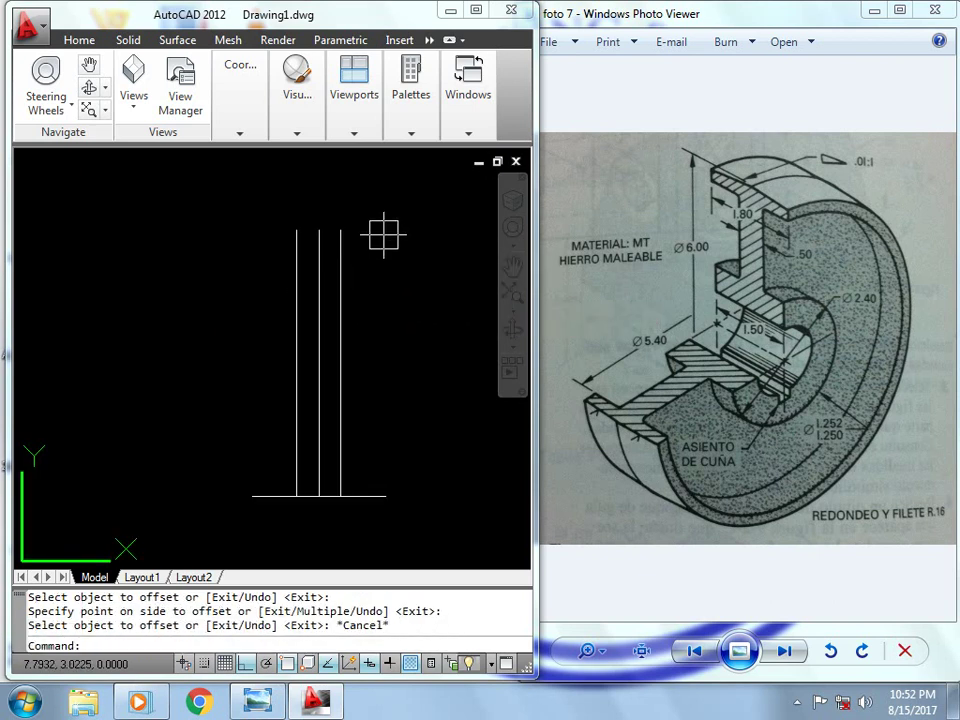
# - Draw a 0.9-unit horizontal line to the right from the middle line's top
pyautogui.write('l')
pyautogui.press('Return')
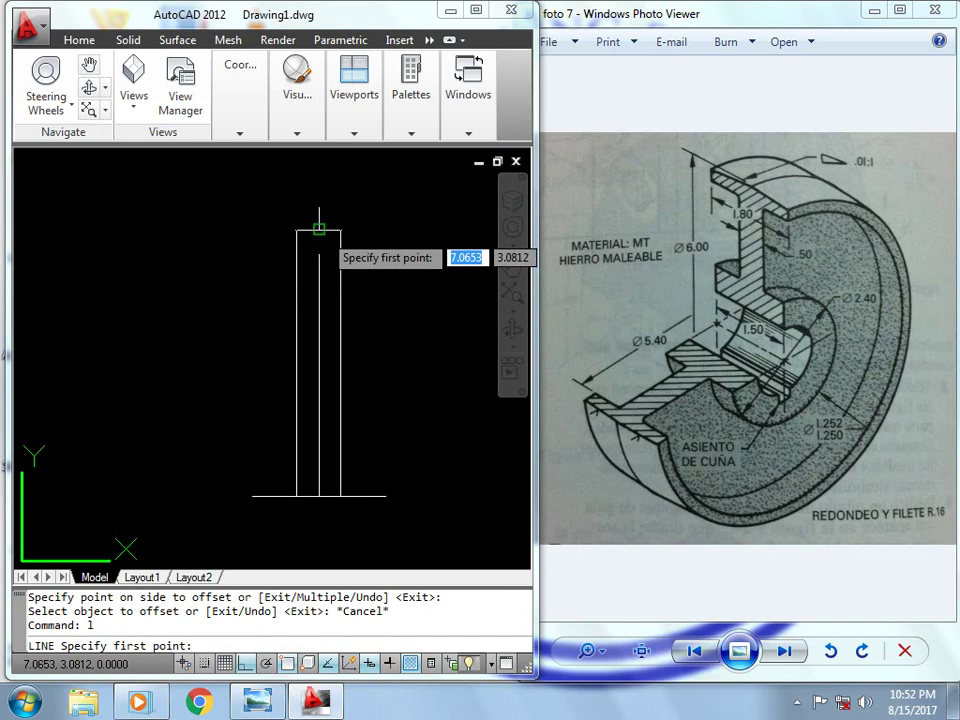
pyautogui.click(318, 229)
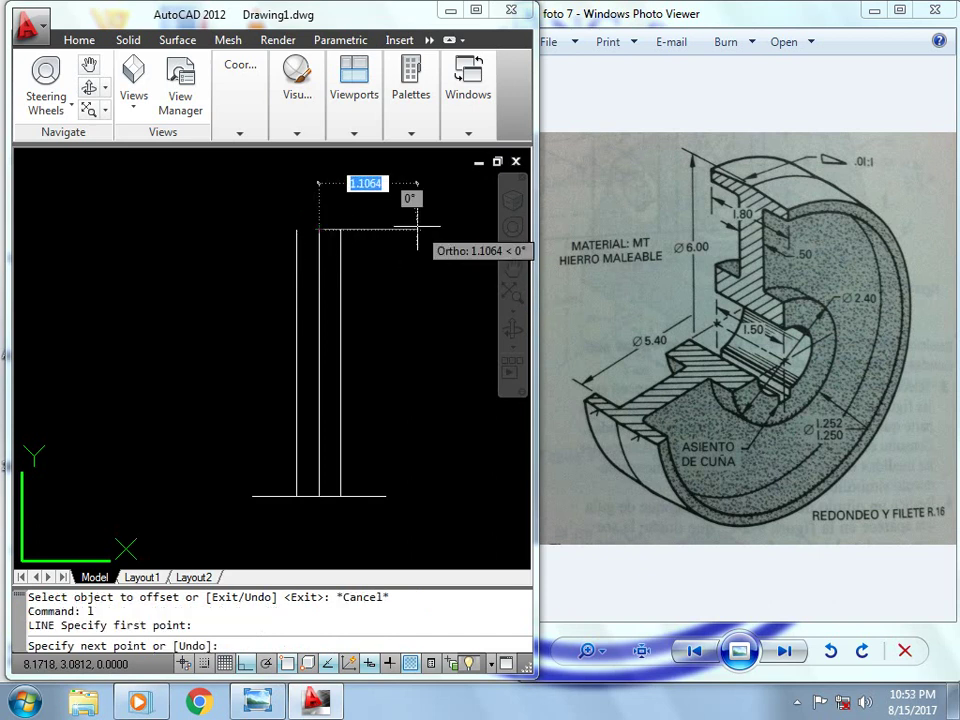
pyautogui.write('.9')
pyautogui.press('Return')
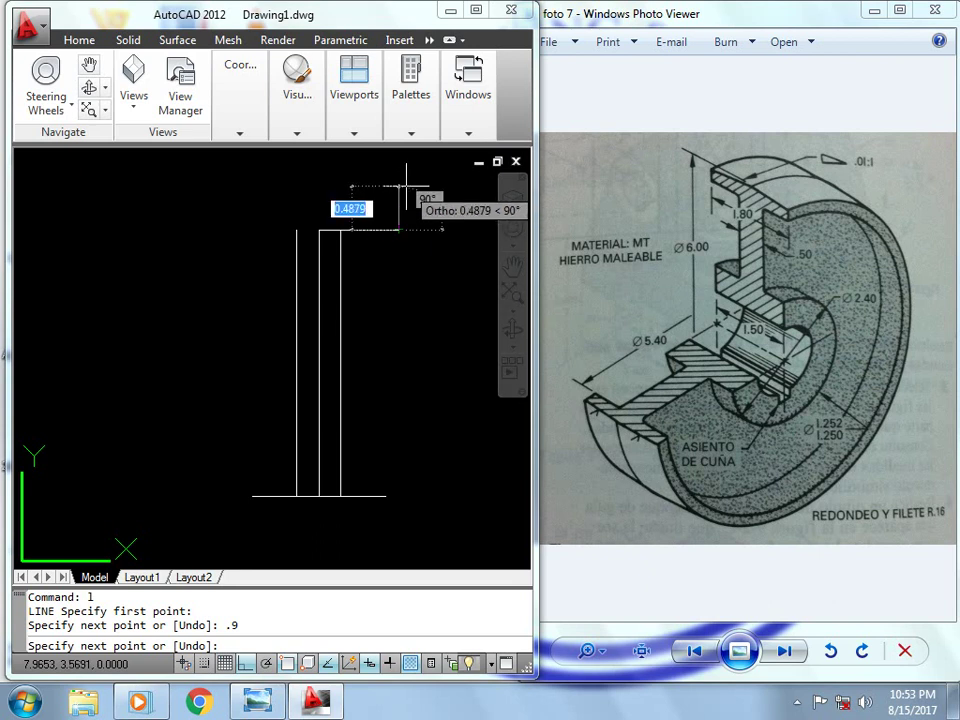
pyautogui.press('Return')
pyautogui.write('-')
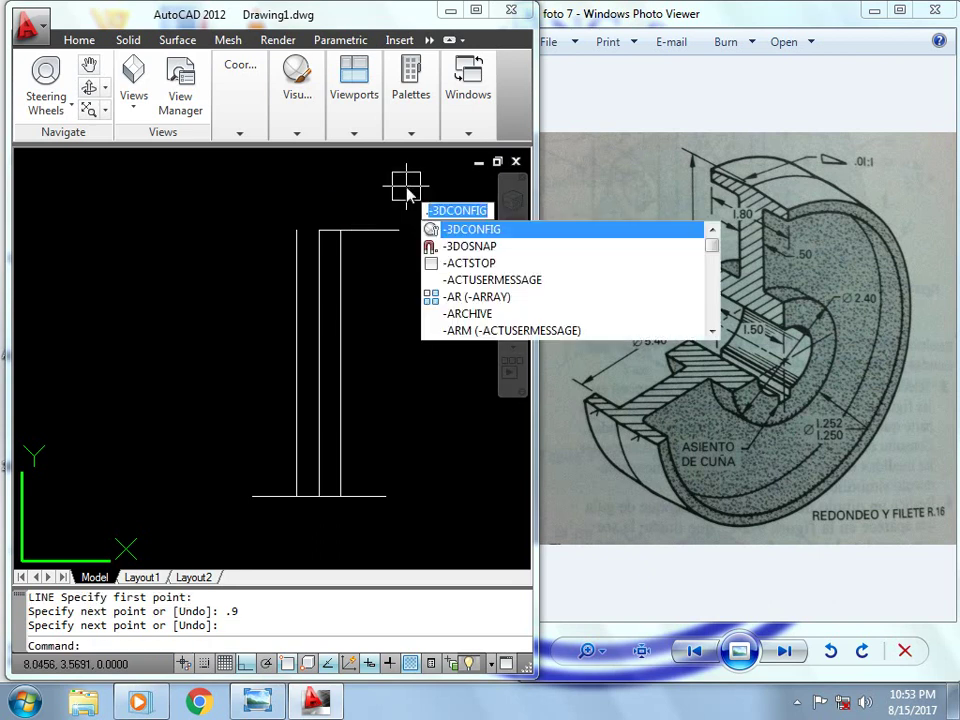
pyautogui.press('BackSpace')
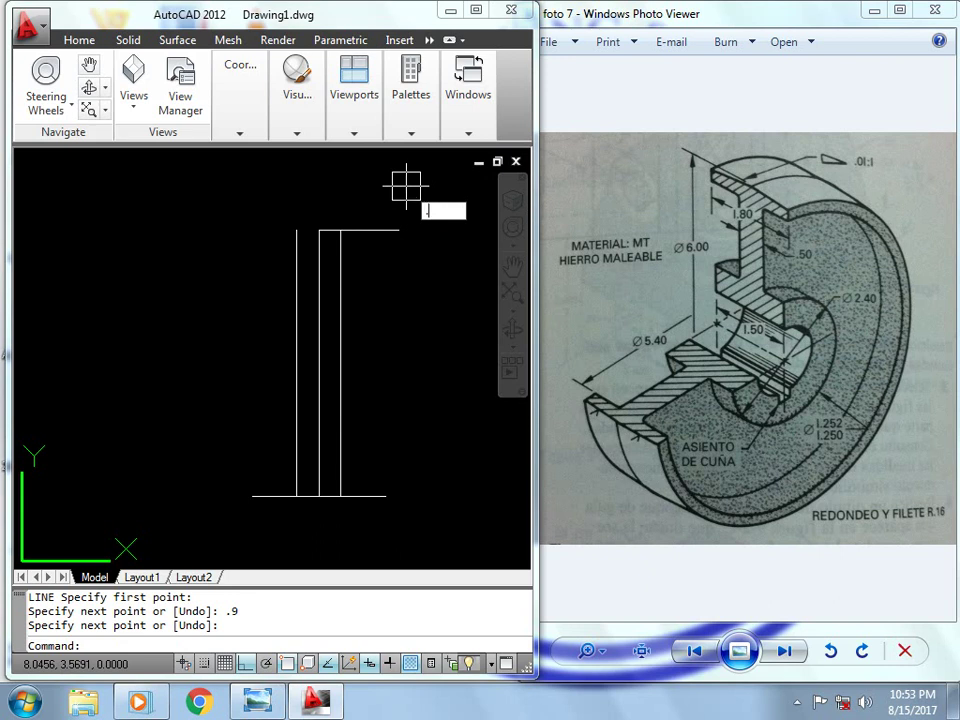
pyautogui.write('-')
pyautogui.write('a')
pyautogui.press('Return')
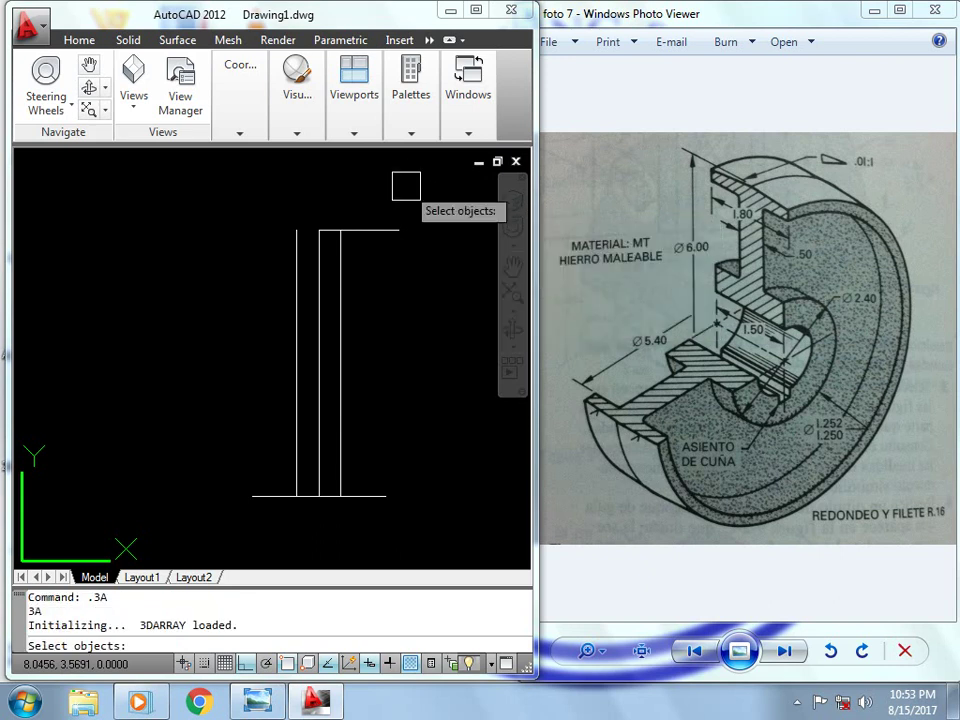
pyautogui.press('Escape')
# - Add a 0.3-unit upward flange corner line from the 0.9 segment's end
pyautogui.write('l')
pyautogui.press('Return')
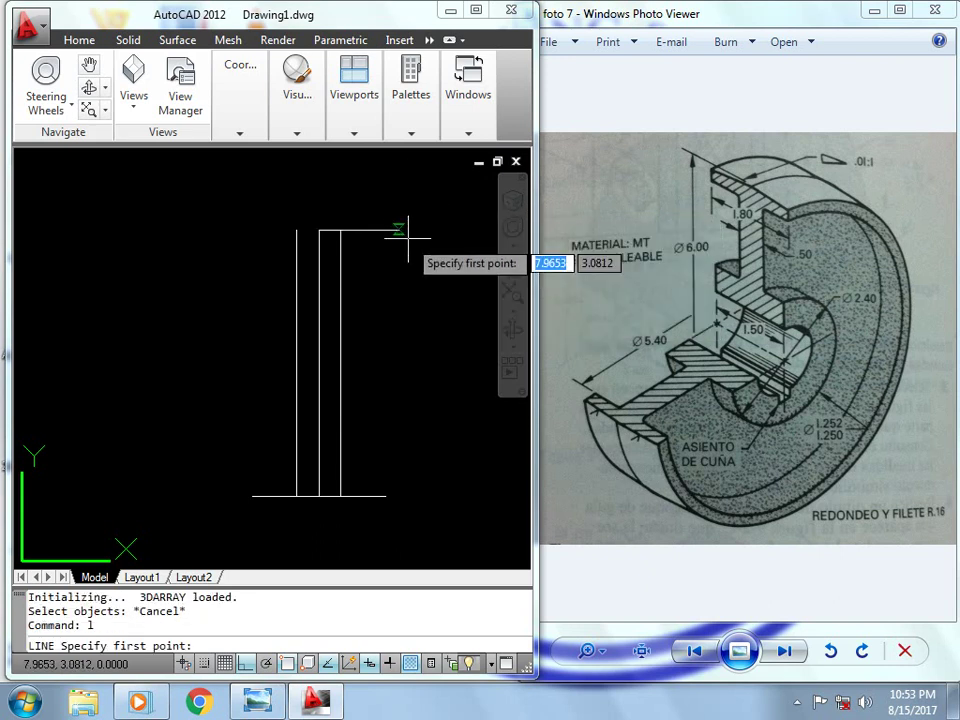
pyautogui.click(399, 230)
pyautogui.write('.3')
pyautogui.press('Return')
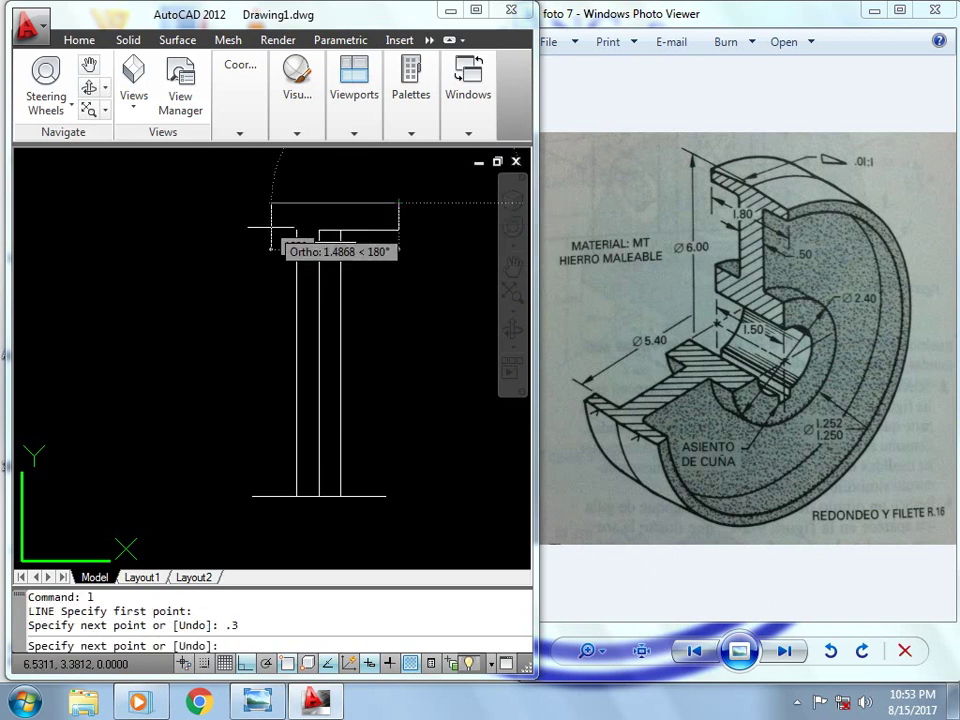
pyautogui.scroll(3, 319, 215)
pyautogui.scroll(2, 319, 250)
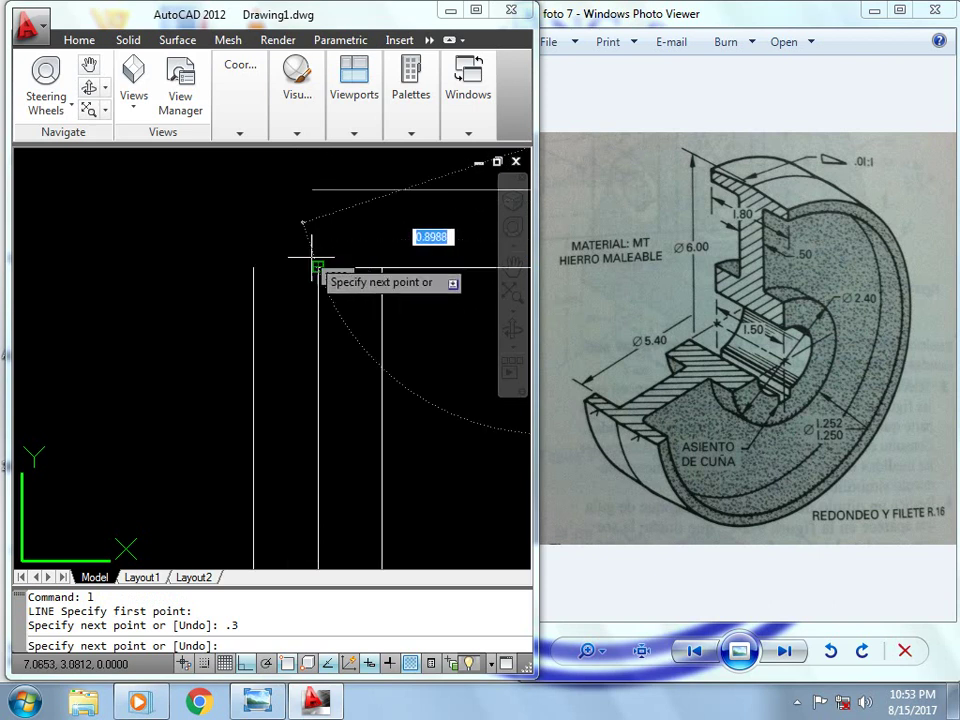
pyautogui.click(317, 236)
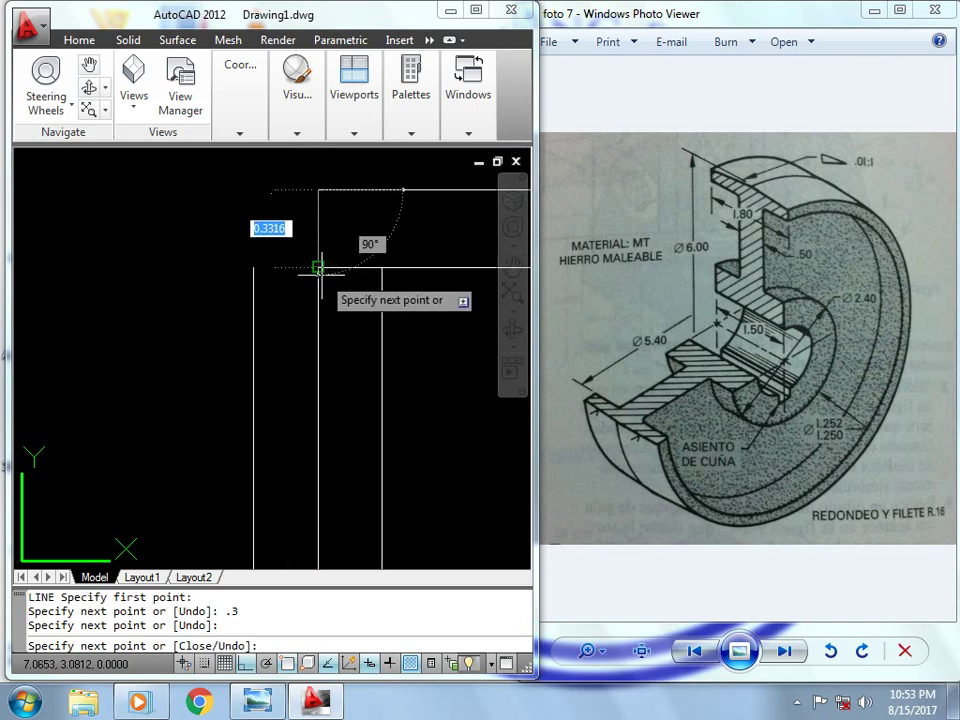
pyautogui.press('Escape')
pyautogui.scroll(-3, 290, 272)
pyautogui.scroll(-1, 360, 263)
pyautogui.scroll(2, 359, 263)
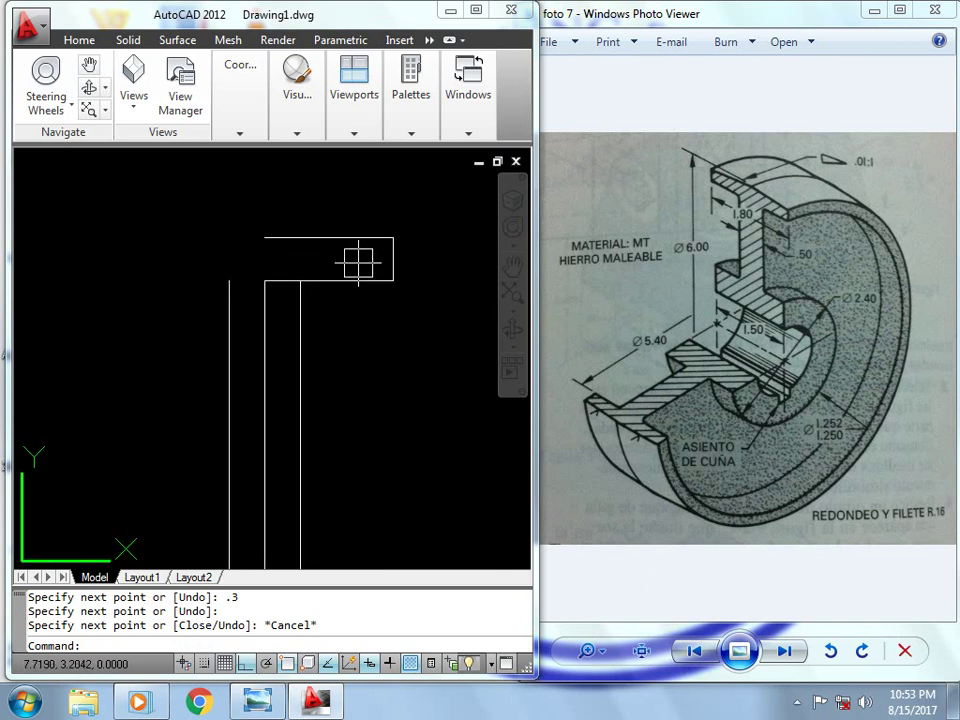
# - Draw the slanted taper line, dropping 0.05 from the flange's top-right corner to its left side
pyautogui.write('l')
pyautogui.press('Return')
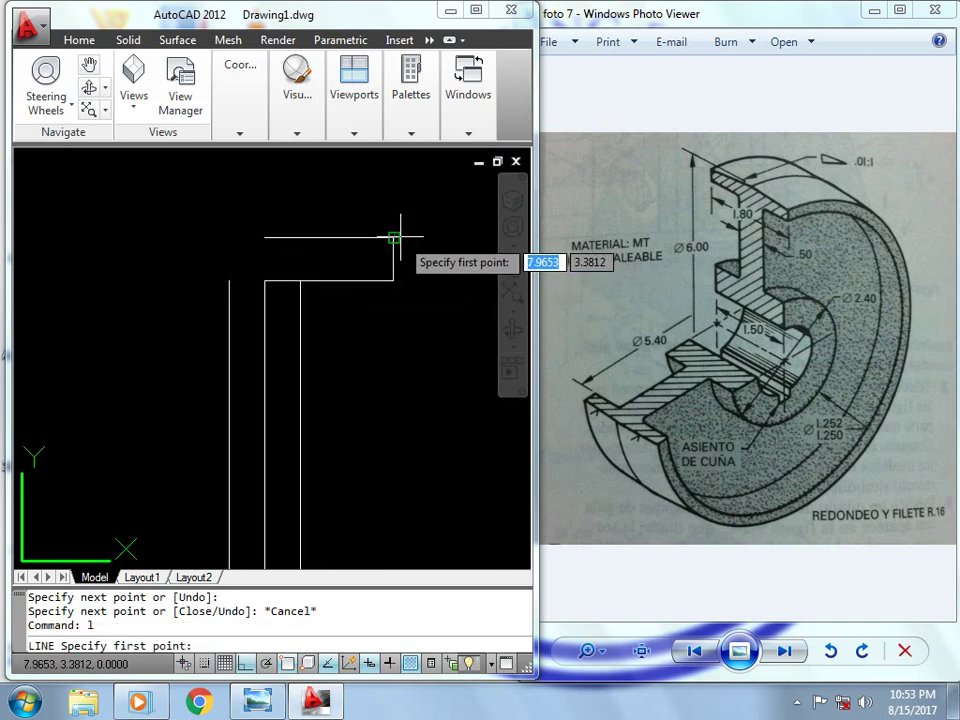
pyautogui.click(393, 238)
pyautogui.scroll(2, 398, 258)
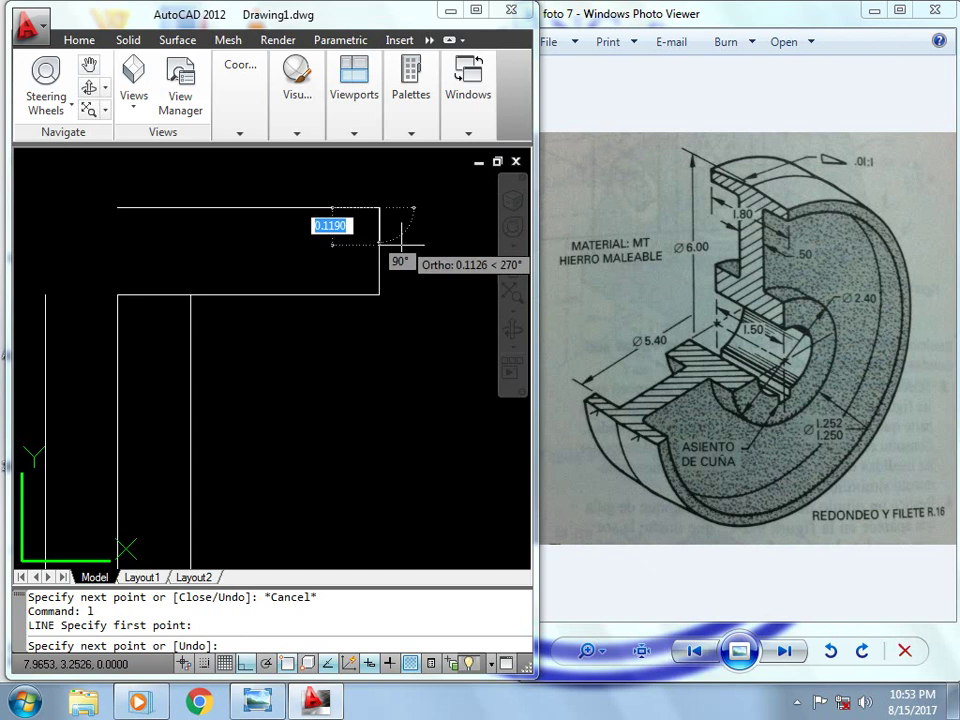
pyautogui.write('.1')
pyautogui.press('Return')
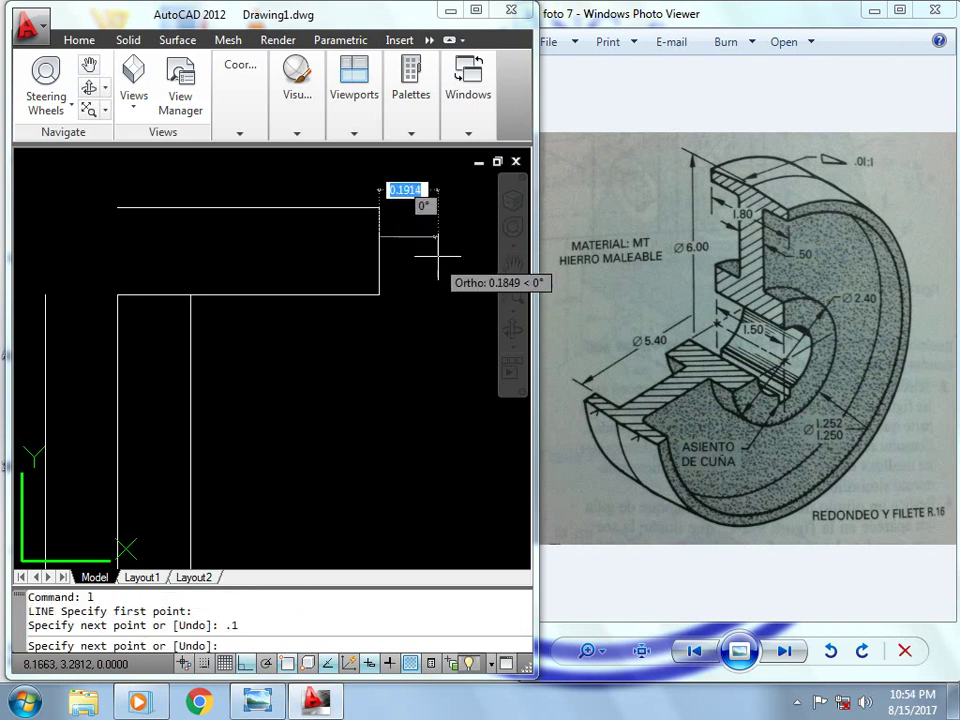
pyautogui.hotkey('ctrl', 'z')
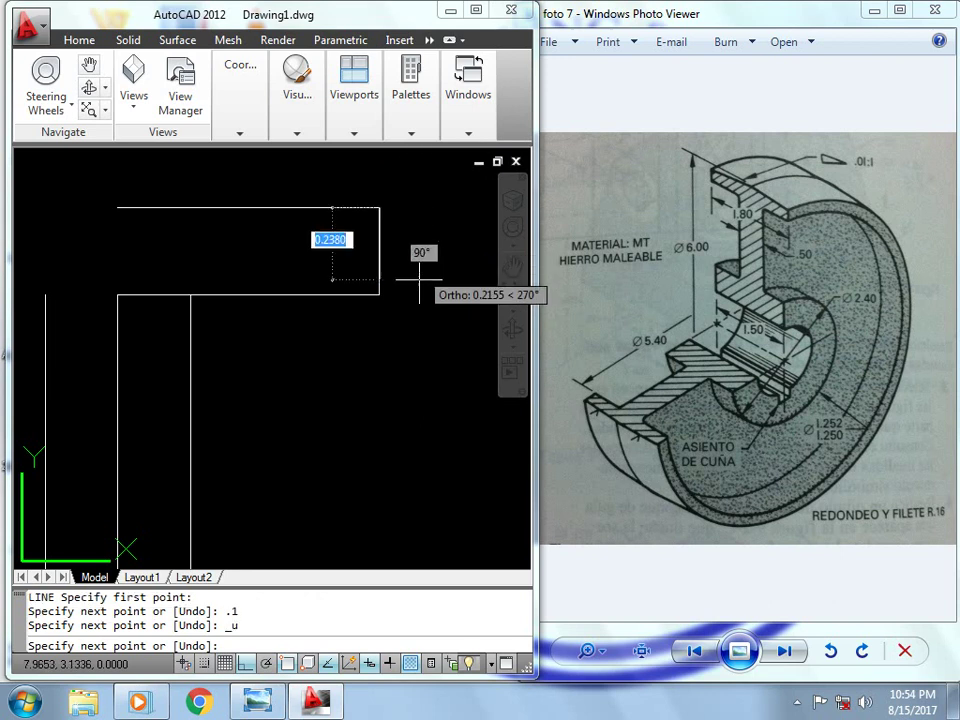
pyautogui.write('0.')
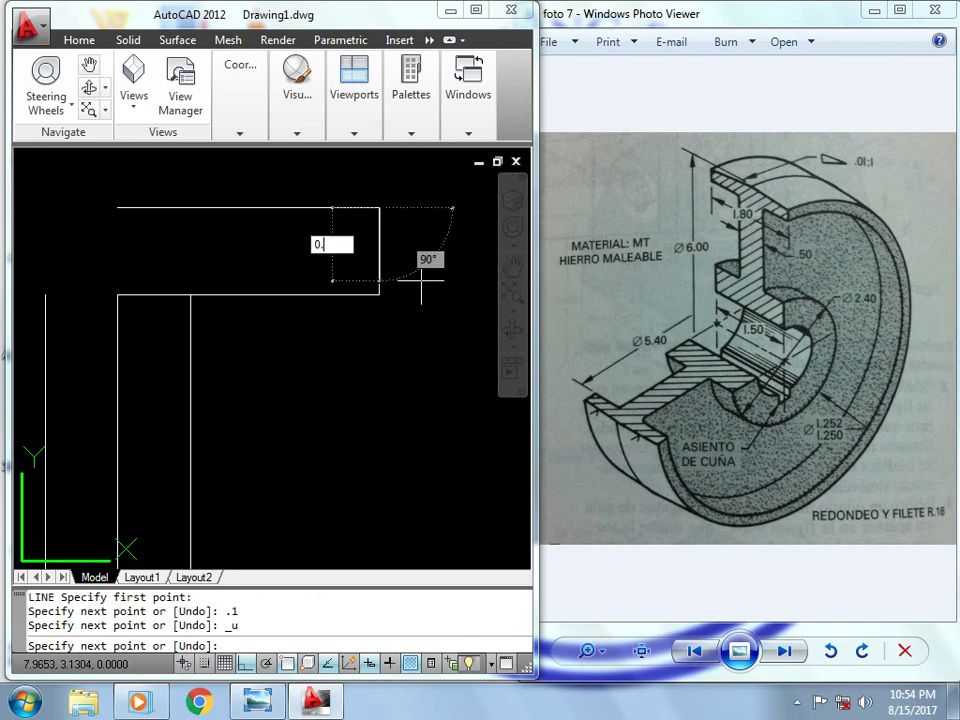
pyautogui.write('05')
pyautogui.press('Return')
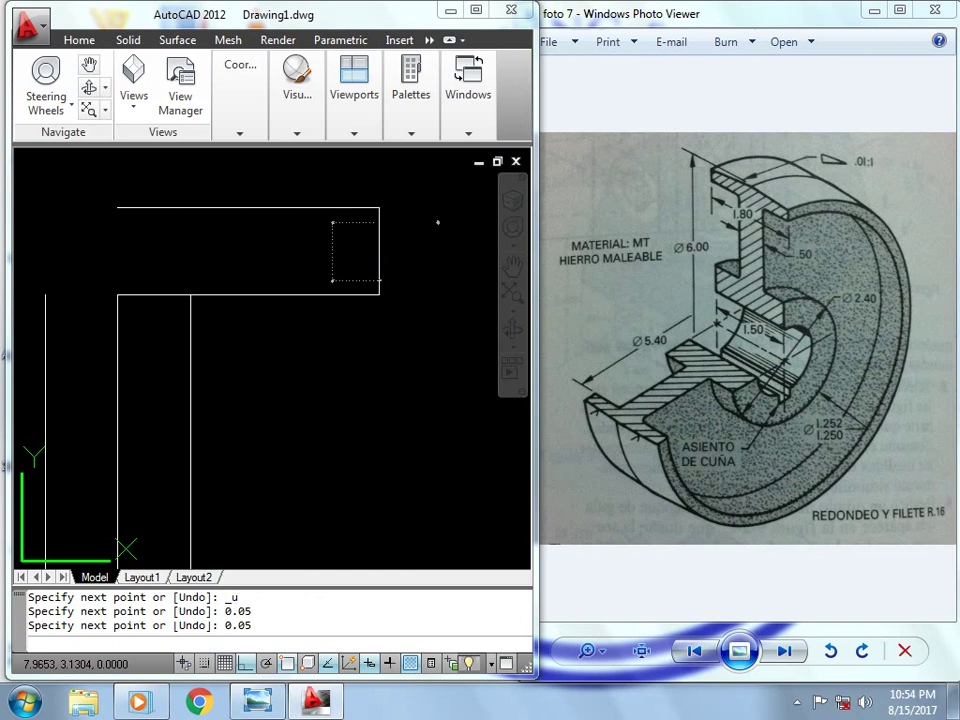
pyautogui.click(117, 207)
pyautogui.press('Escape')
# - Erase the short corner line at the flange's upper-right corner
pyautogui.scroll(3, 359, 202)
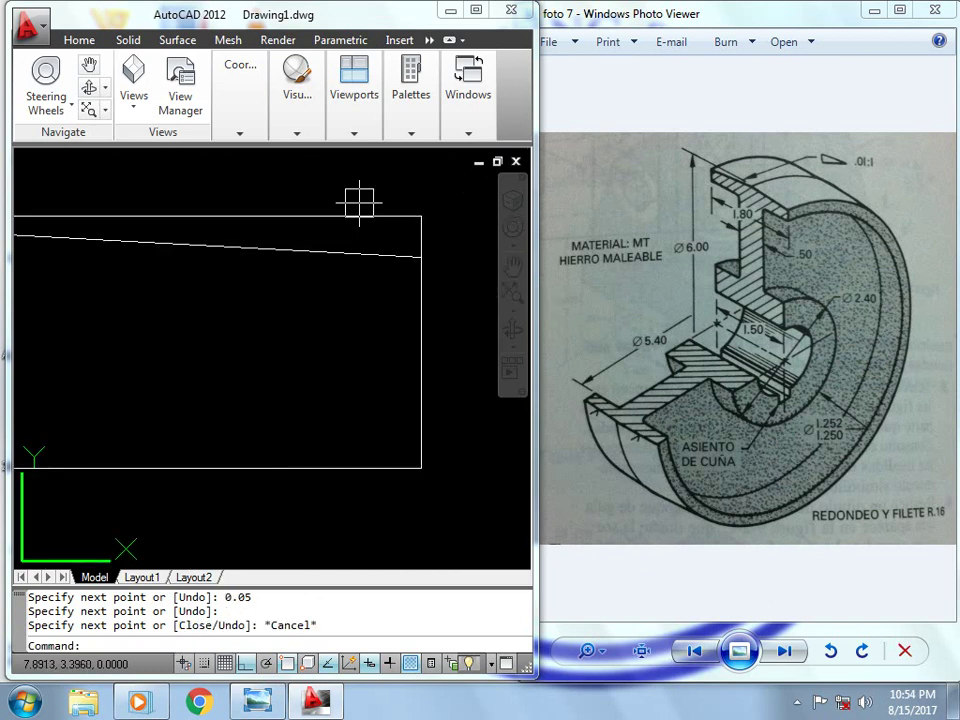
pyautogui.click(423, 228)
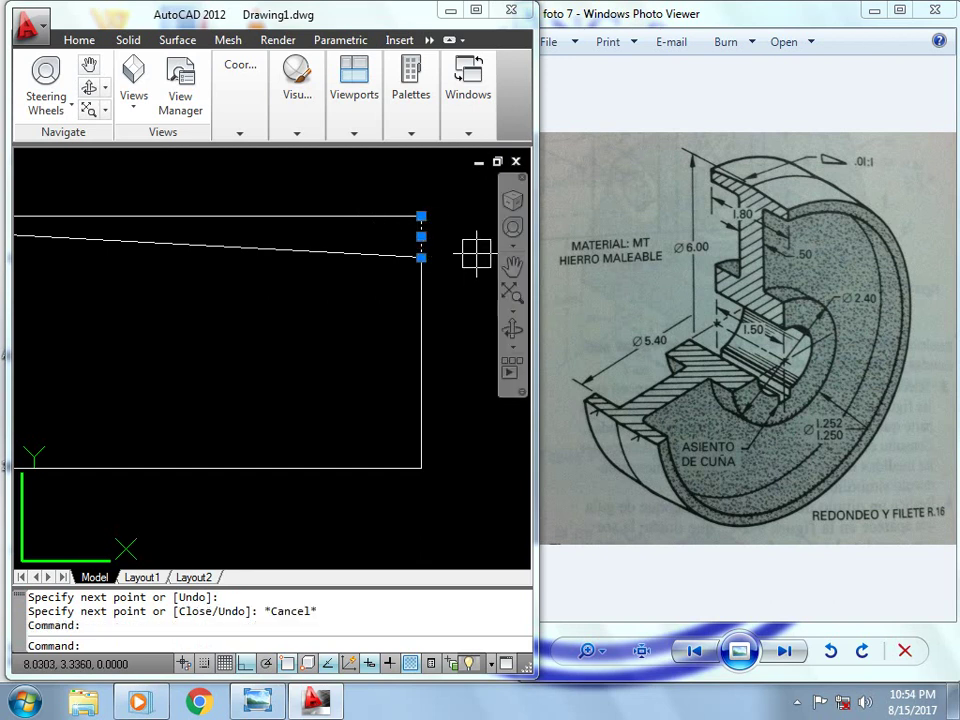
pyautogui.press('Delete')
pyautogui.write('t')
pyautogui.press('Return')
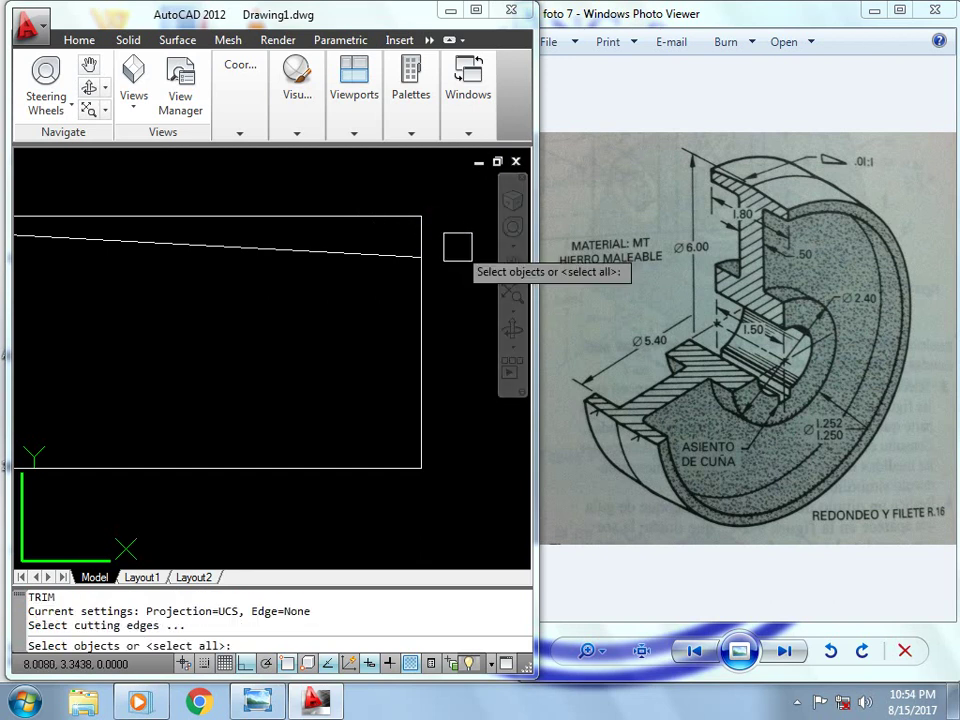
pyautogui.press('Return')
pyautogui.scroll(-1, 422, 228)
pyautogui.press('Escape')
pyautogui.click(422, 228)
pyautogui.press('Escape')
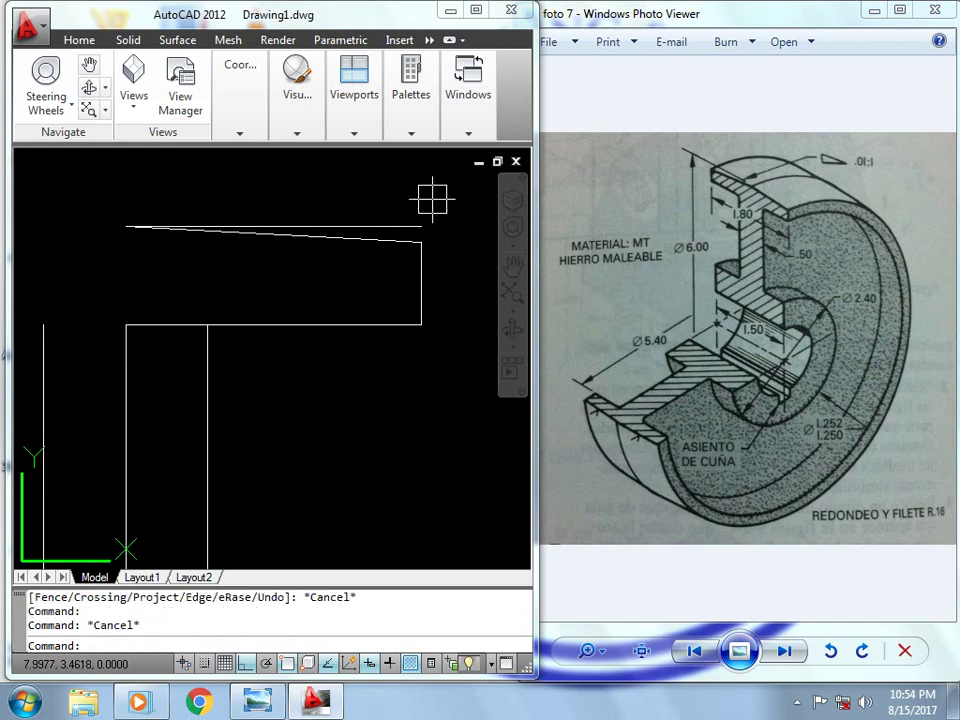
# - Erase the flange's straight top line and window-select the flange lines for mirroring
pyautogui.click(420, 214)
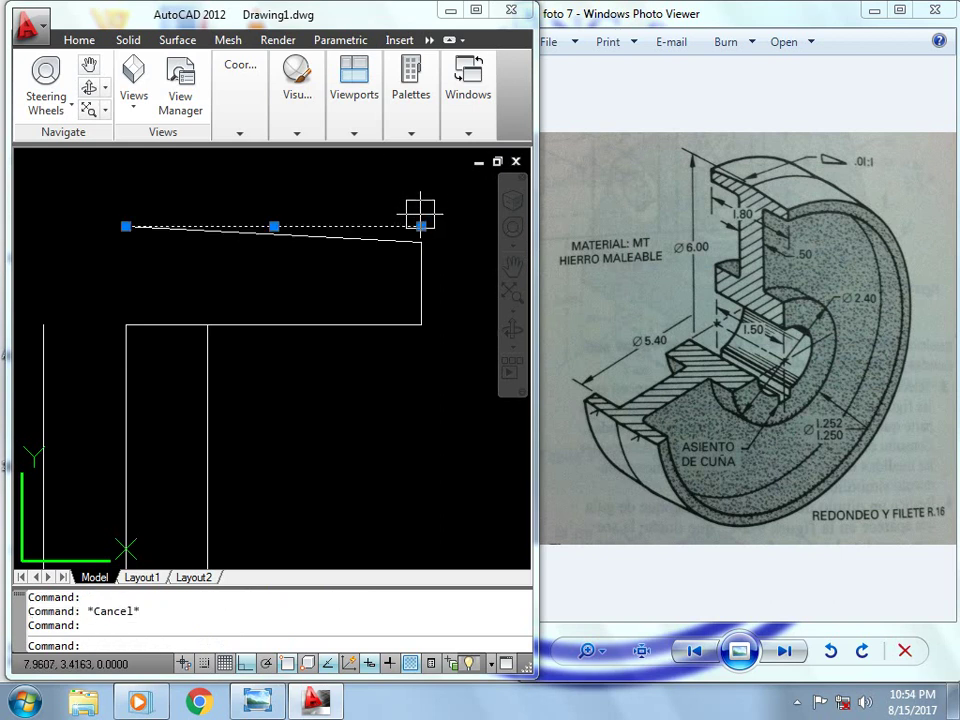
pyautogui.press('Delete')
pyautogui.scroll(-1, 422, 214)
pyautogui.scroll(-2, 377, 242)
pyautogui.scroll(1, 400, 265)
pyautogui.click(408, 278)
pyautogui.click(345, 208)
pyautogui.write('mi')
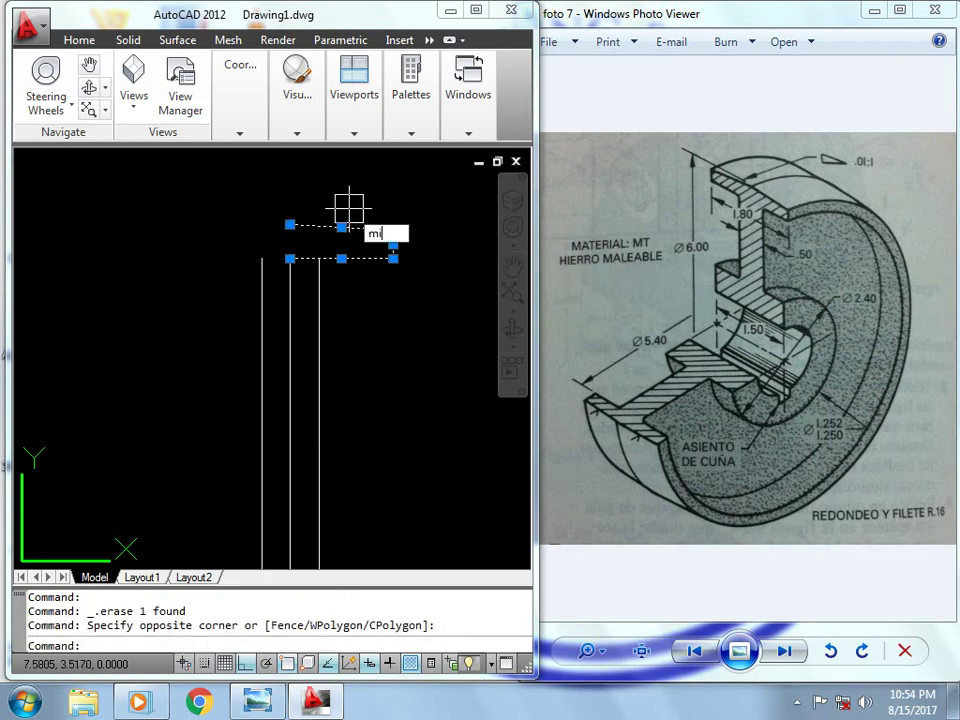
pyautogui.press('Return')
# - Mirror the flange lines about the web centre line, keeping the originals
pyautogui.click(290, 224)
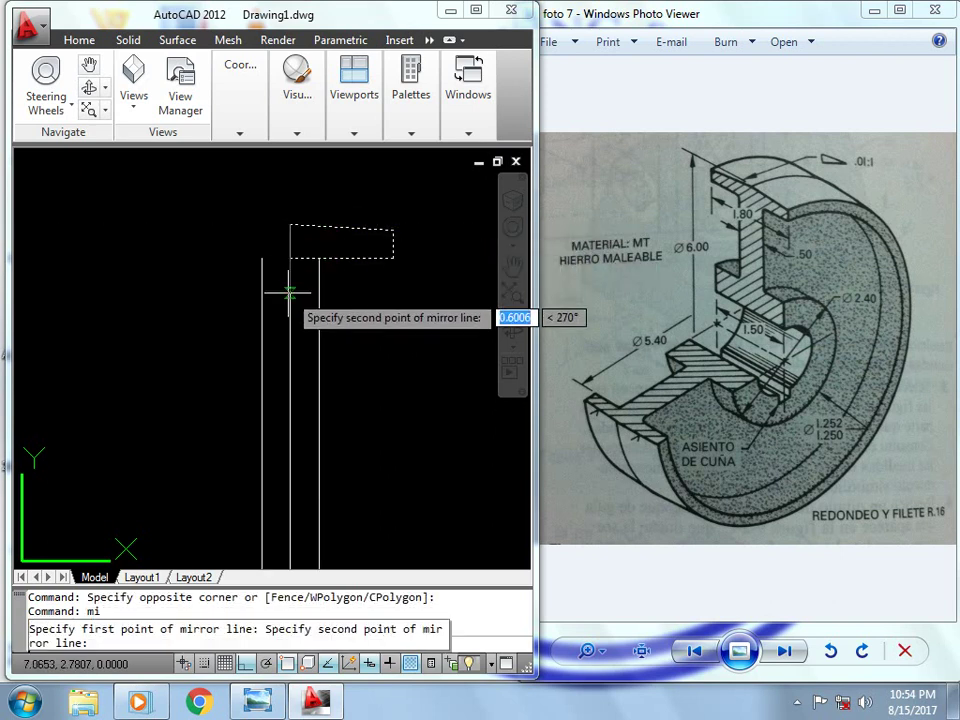
pyautogui.click(287, 258)
pyautogui.press('Return')
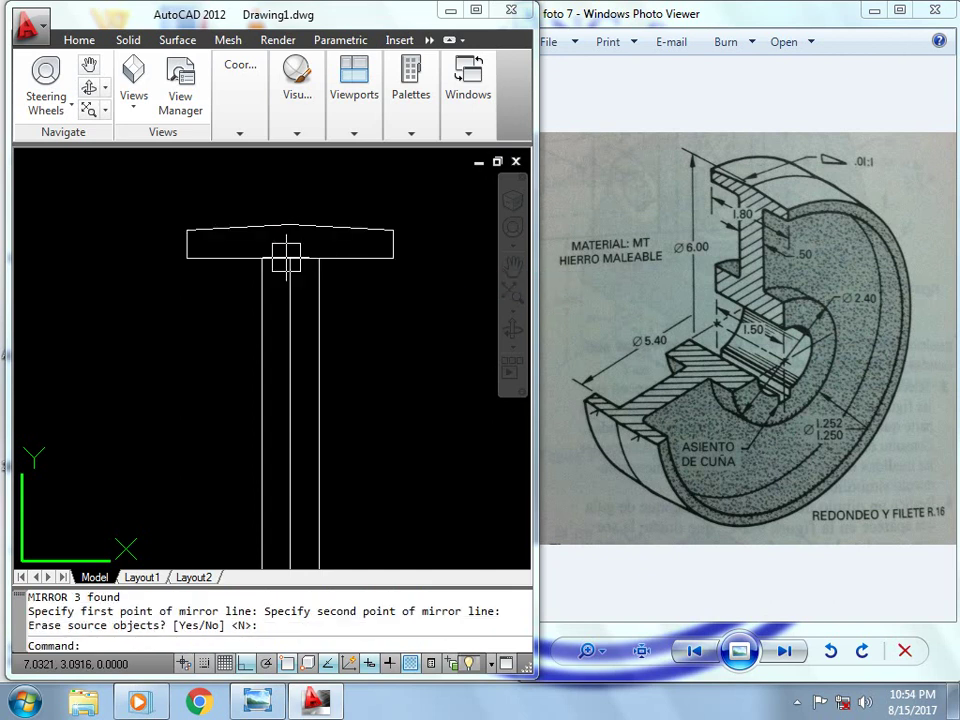
pyautogui.scroll(-3, 245, 250)
pyautogui.scroll(2, 229, 272)
pyautogui.scroll(1, 222, 307)
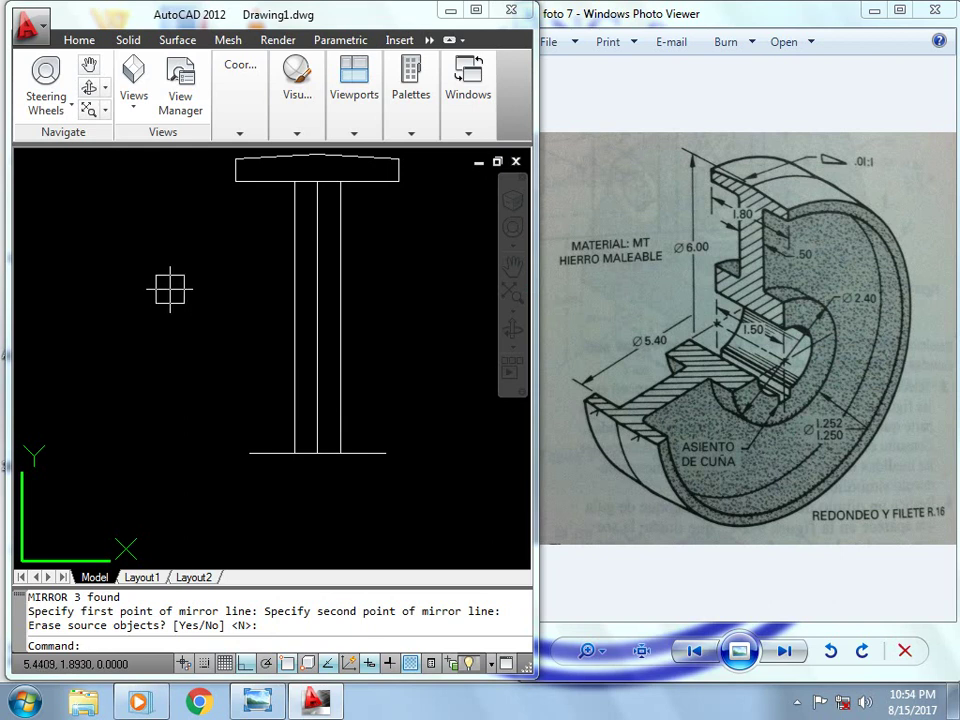
pyautogui.write(' o')
pyautogui.press('Return')
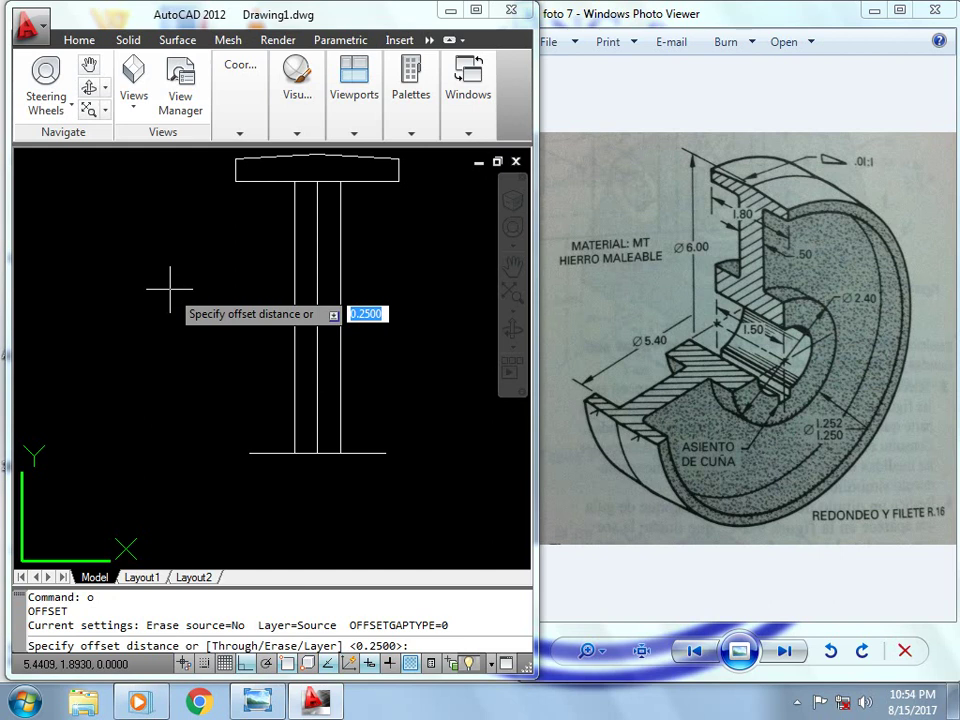
# - Draw a 1.25-long vertical line to the left of the base line
pyautogui.press('Escape')
pyautogui.write('l')
pyautogui.press('Return')
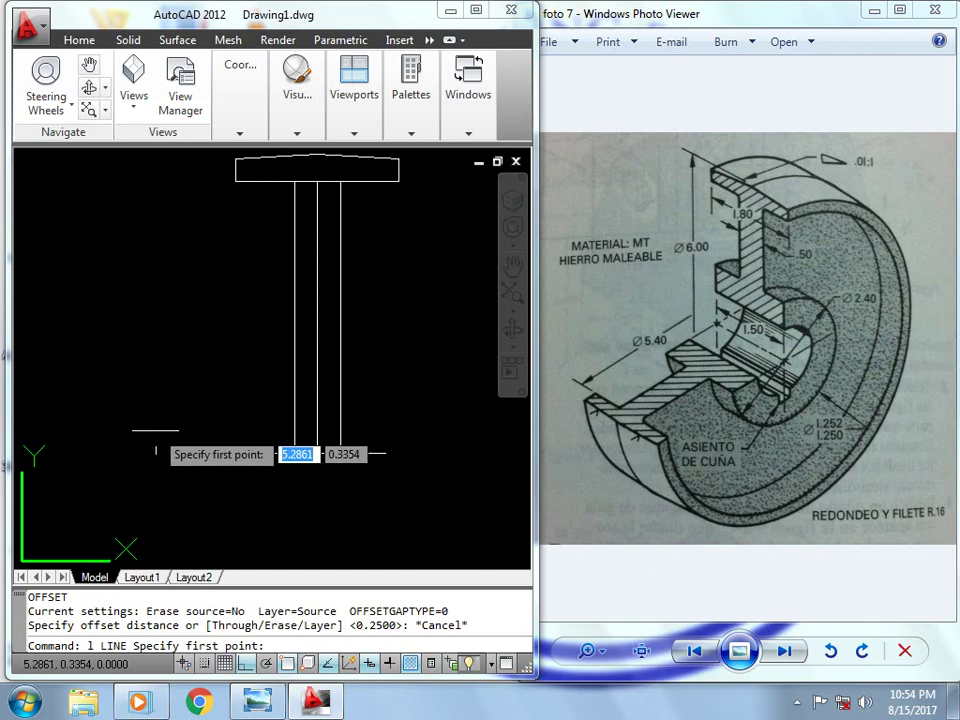
pyautogui.click(177, 445)
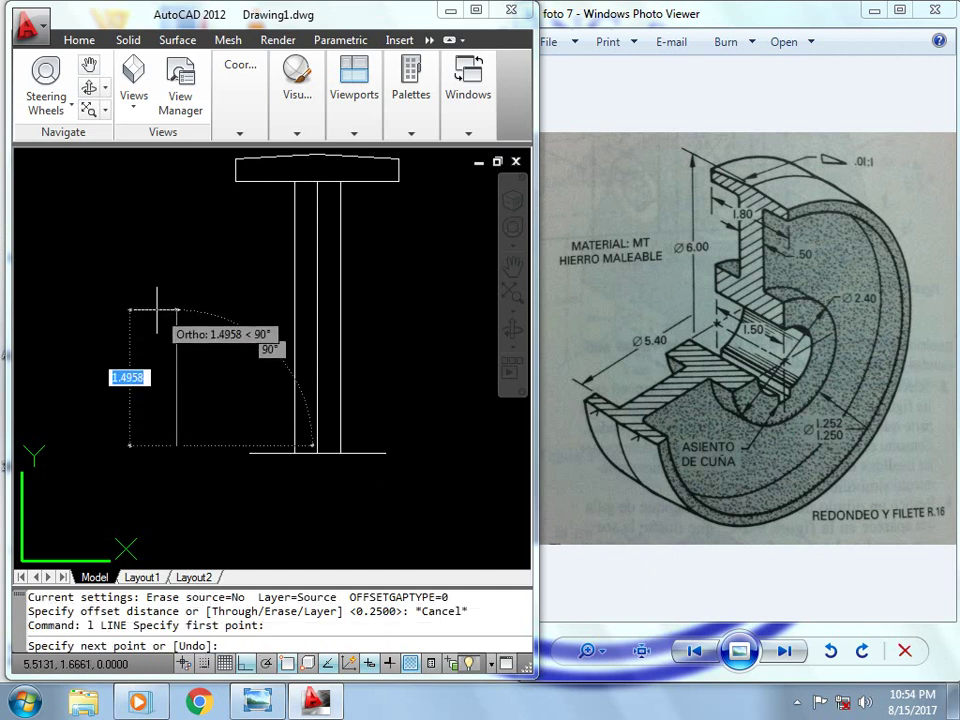
pyautogui.write('1.2')
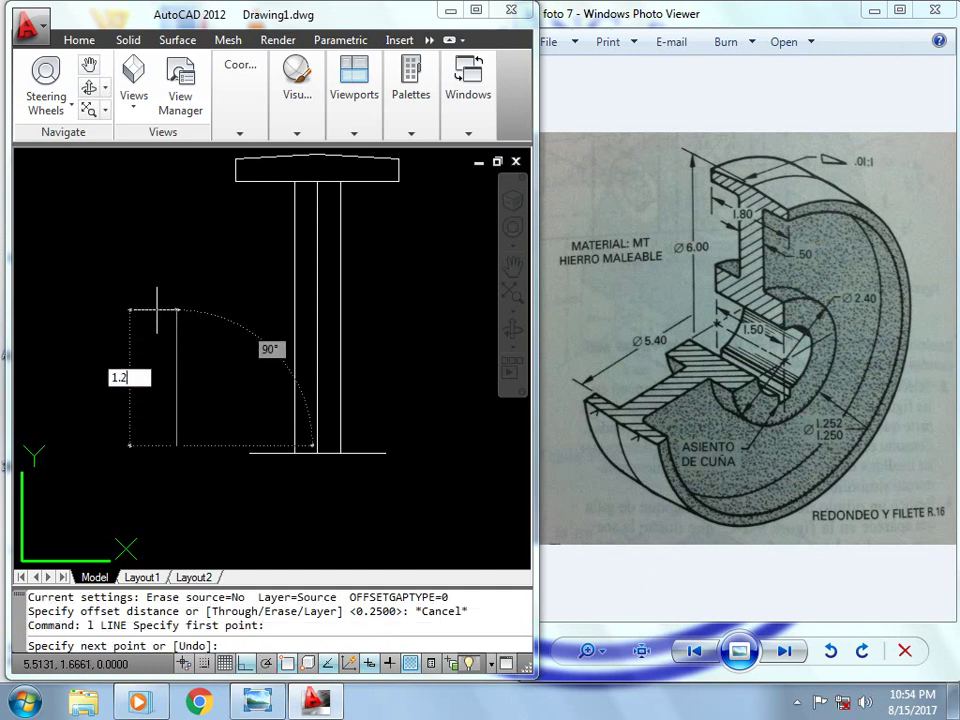
pyautogui.write('5')
pyautogui.press('Return')
pyautogui.press('Return')
pyautogui.press('Return')
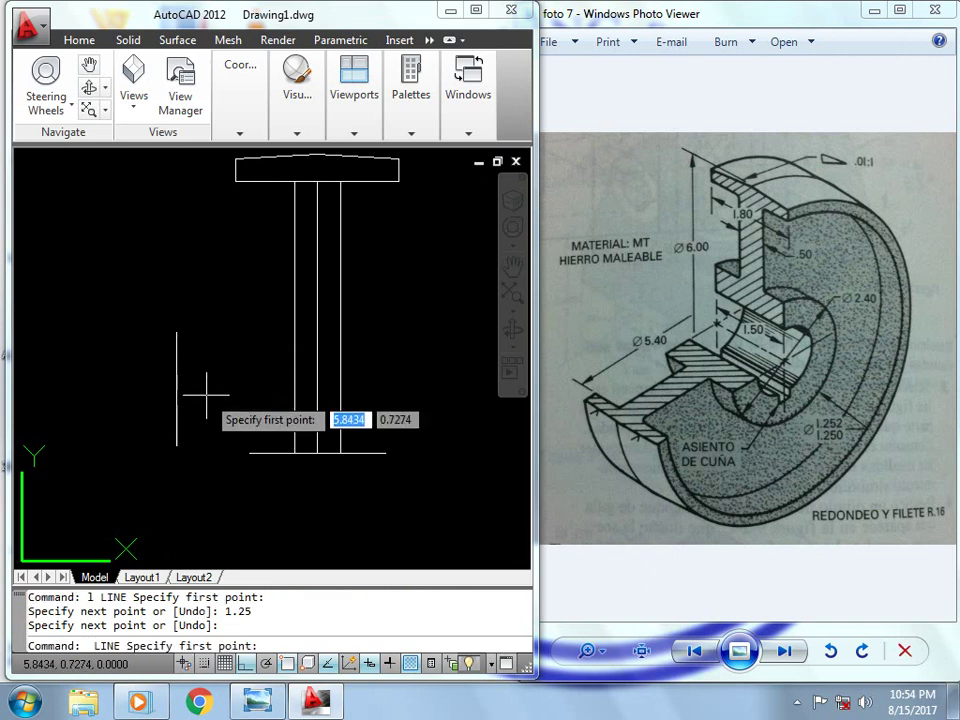
pyautogui.click(204, 442)
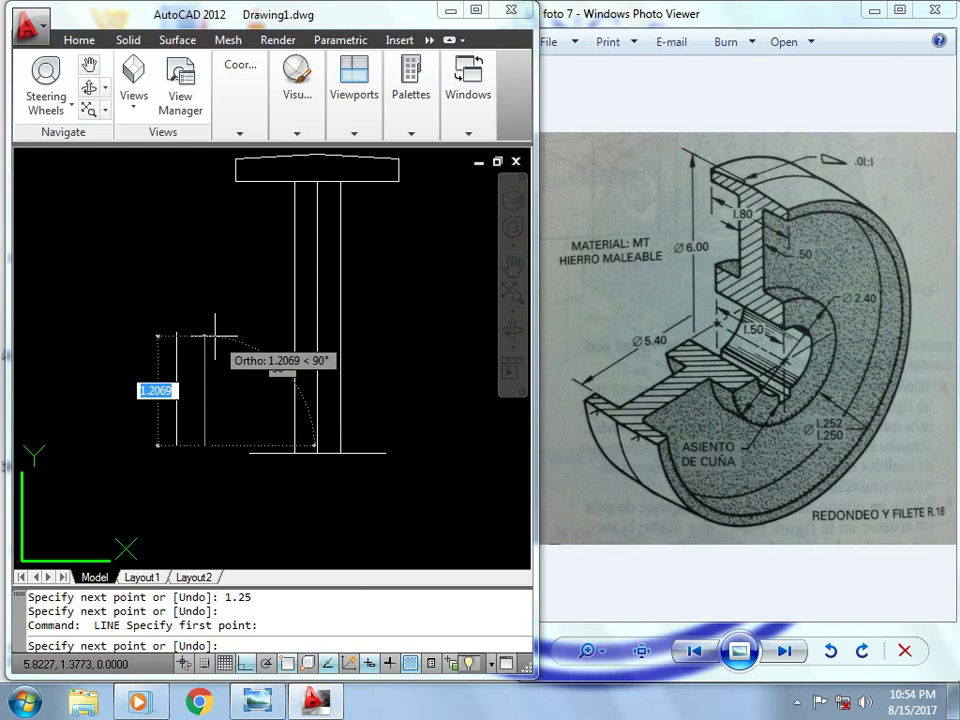
pyautogui.press('Escape')
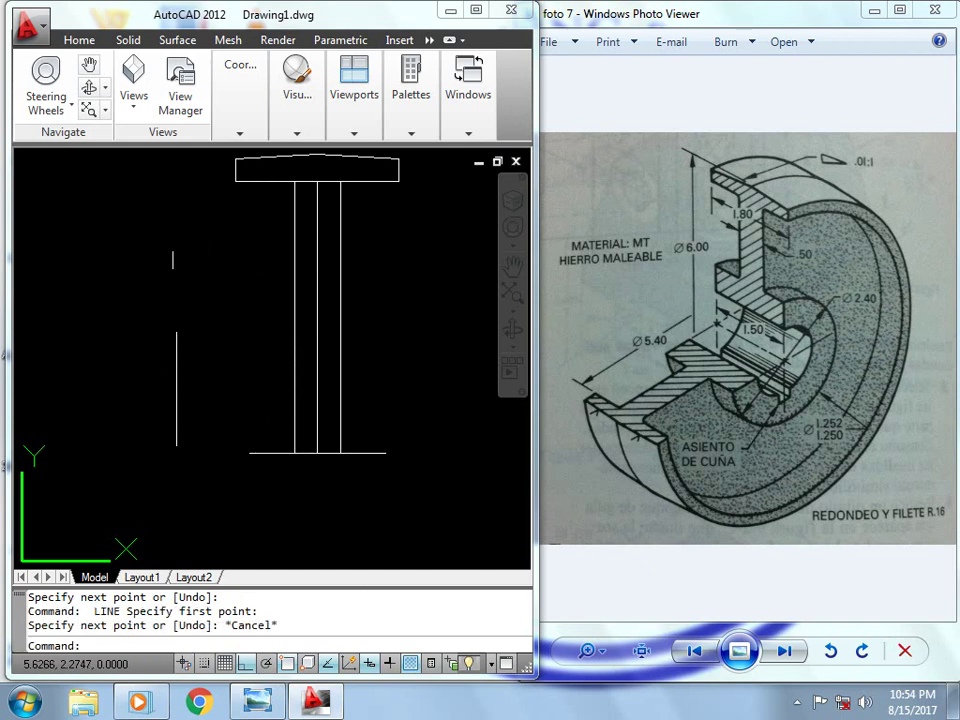
# - Move the vertical line by its midpoint onto the base line's left end
pyautogui.click(176, 347)
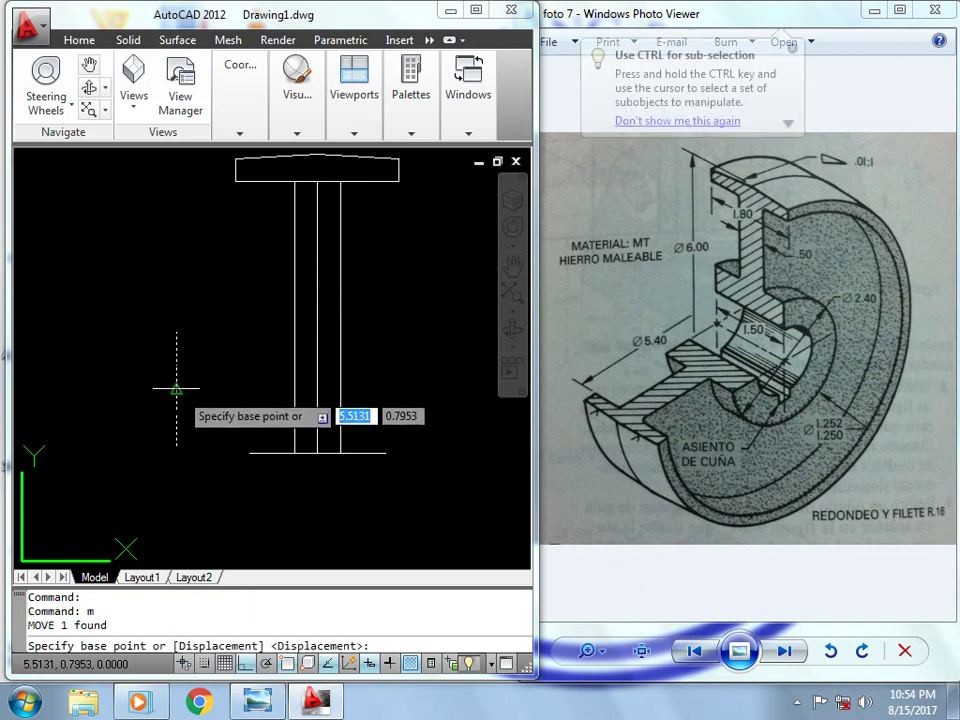
pyautogui.click(177, 388)
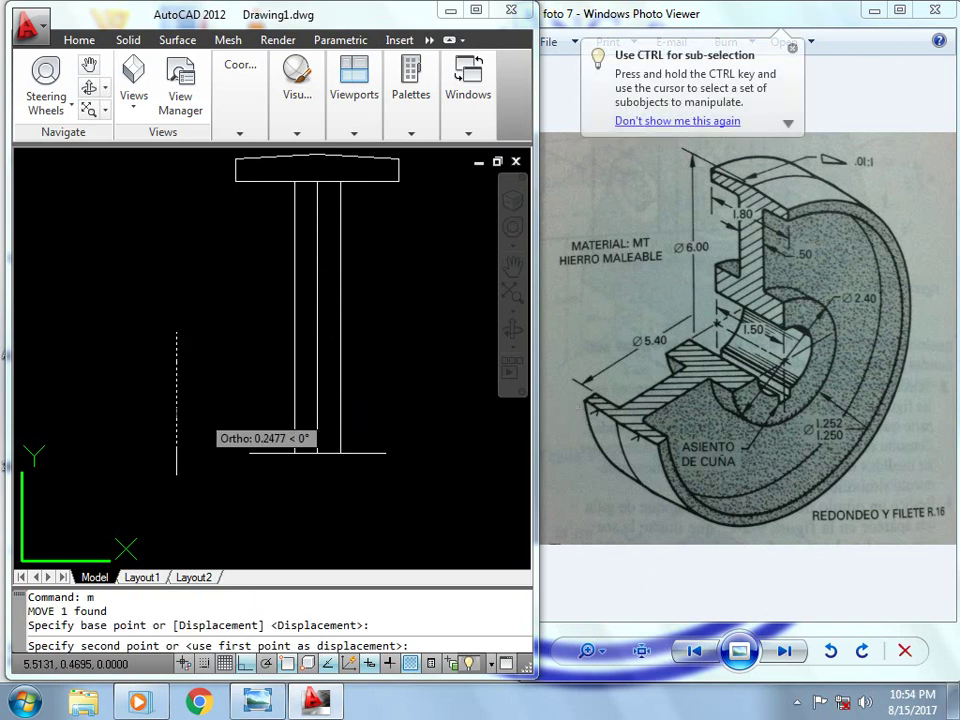
pyautogui.click(249, 453)
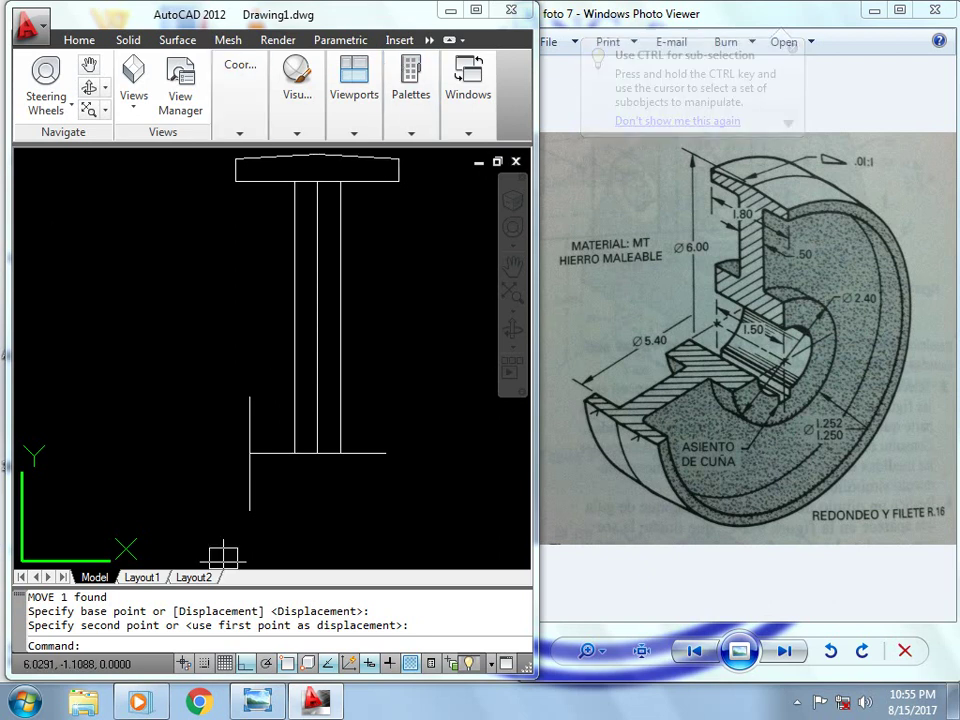
pyautogui.scroll(2, 295, 502)
pyautogui.scroll(-3, 295, 502)
pyautogui.scroll(2, 332, 447)
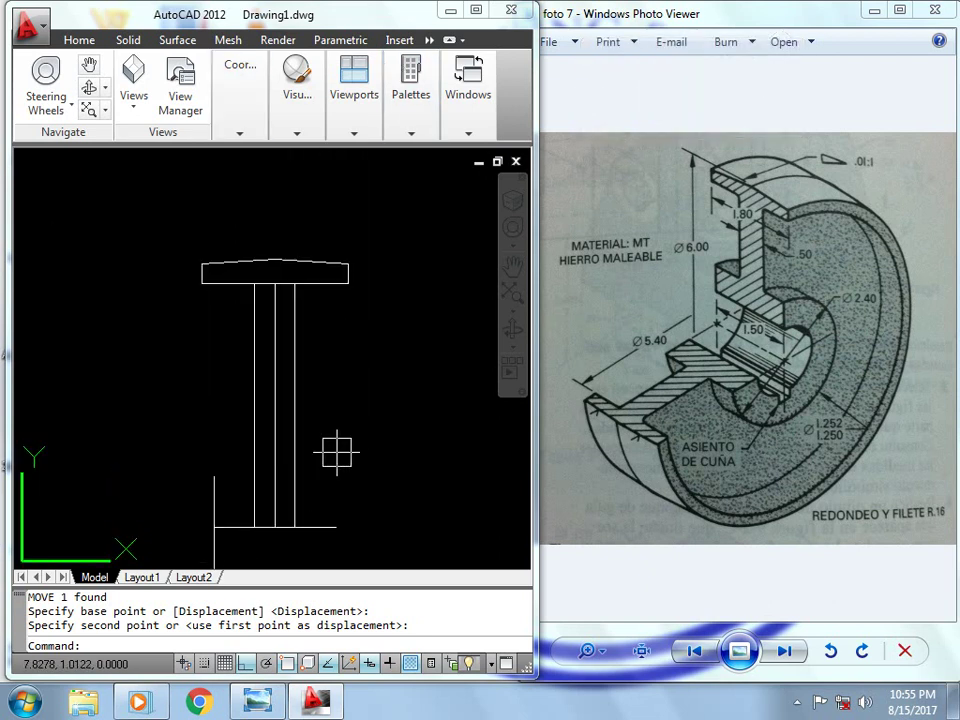
pyautogui.press('Return')
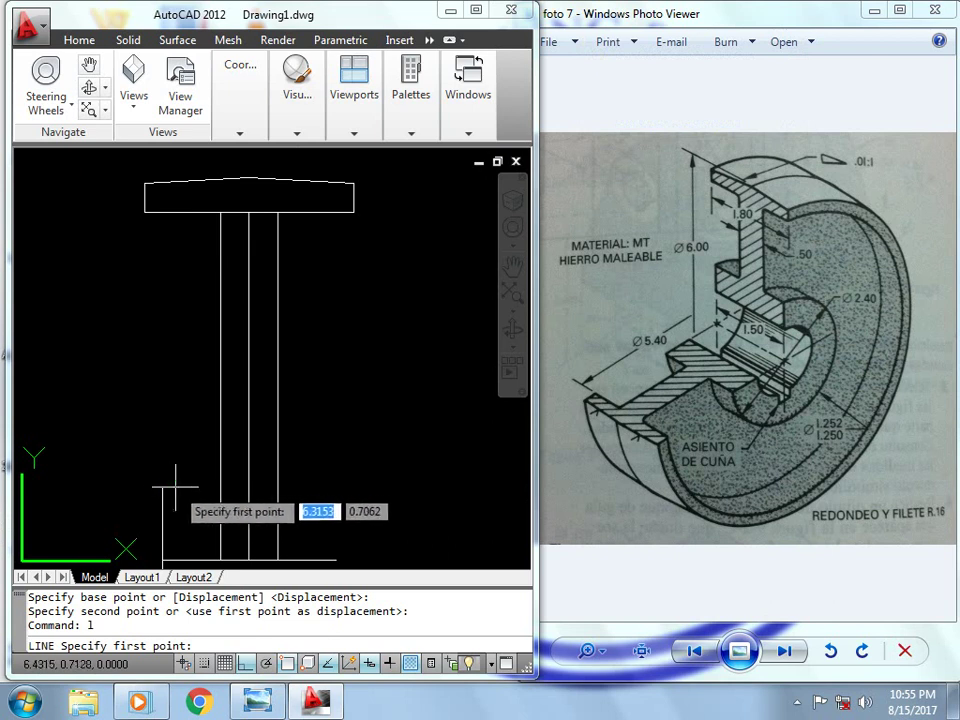
# - Draw a 1.5-unit horizontal line from the top of the vertical line
pyautogui.click(162, 488)
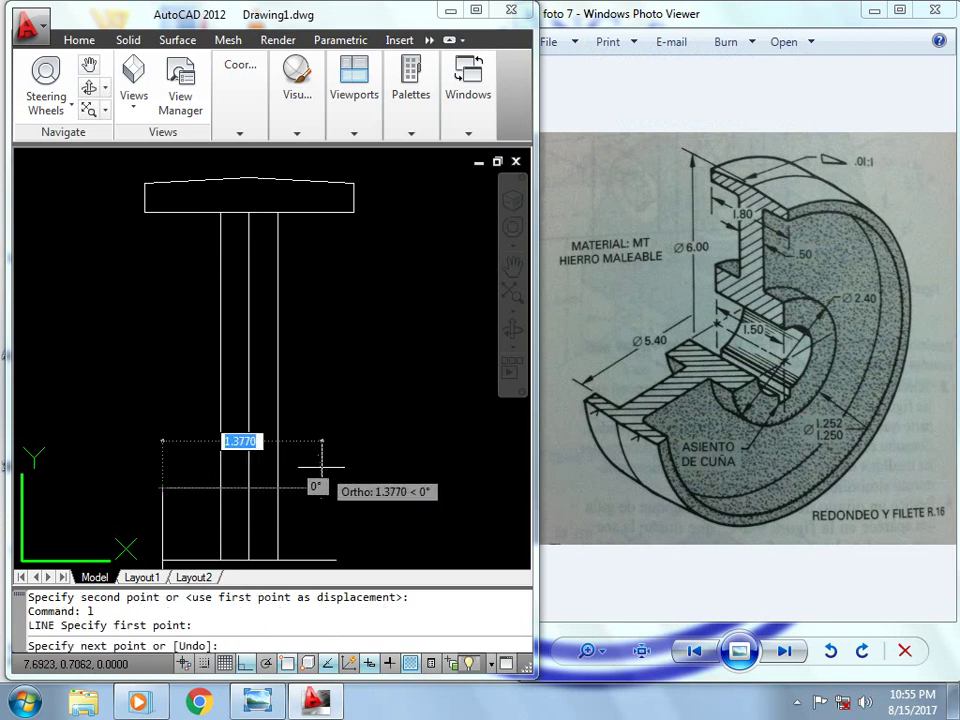
pyautogui.write('1.')
pyautogui.press('Return')
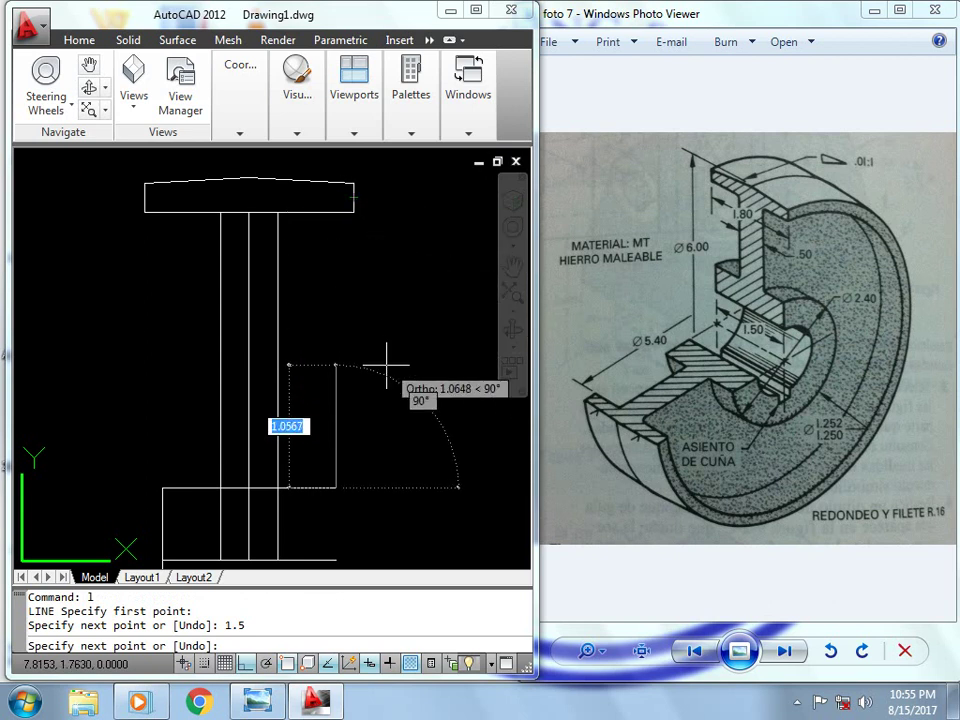
pyautogui.scroll(-2, 388, 355)
pyautogui.press('Escape')
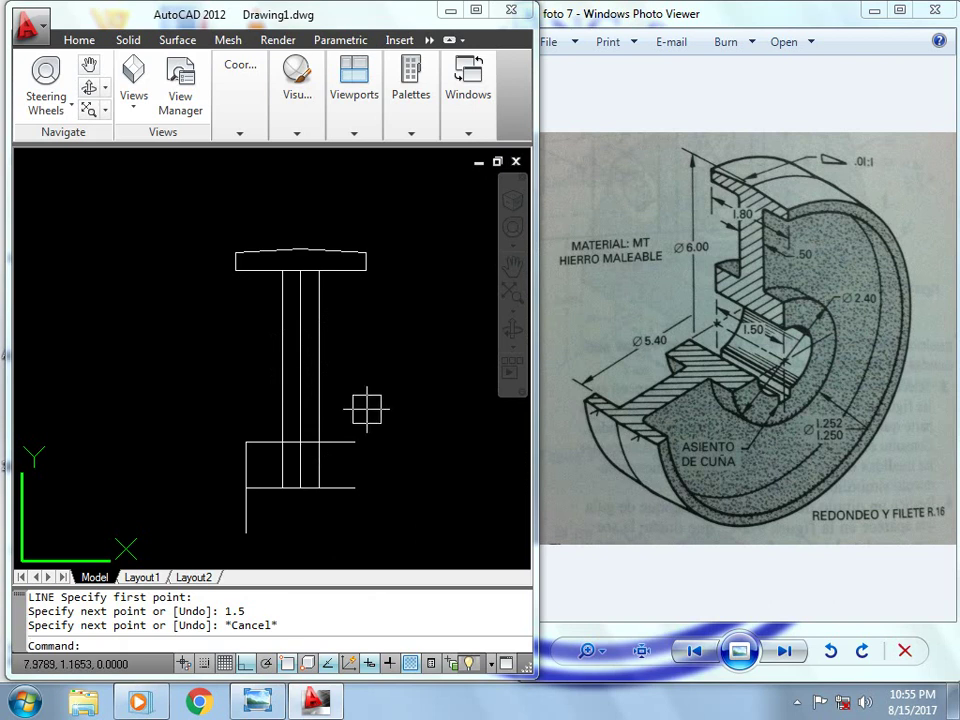
pyautogui.scroll(4, 339, 451)
pyautogui.scroll(-3, 333, 462)
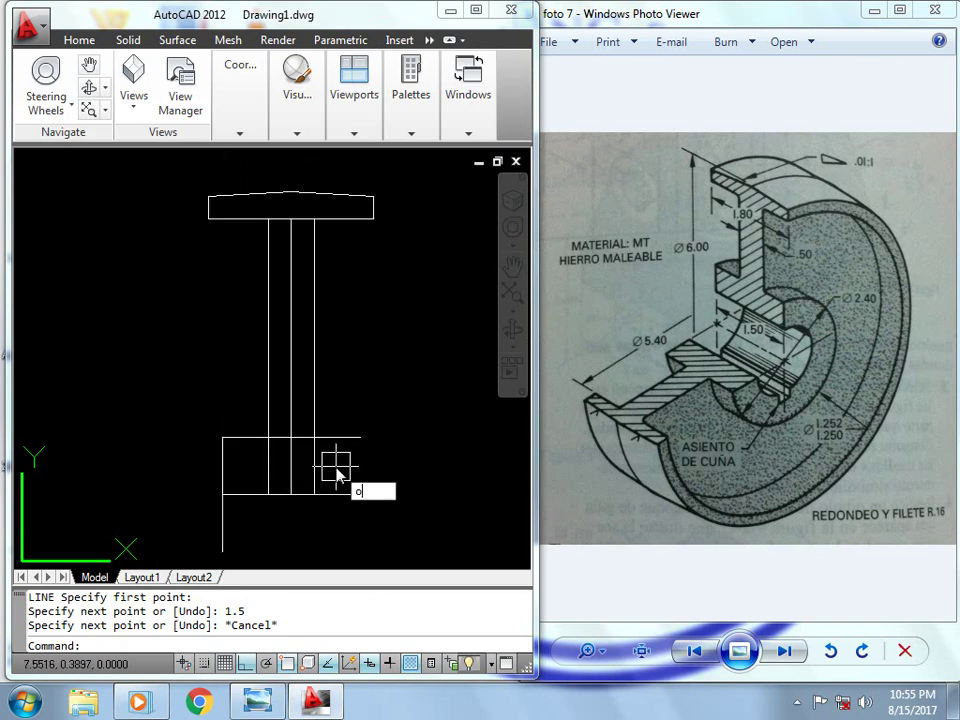
# - Offset the bottom horizontal line 1.2 units upward
pyautogui.press('Return')
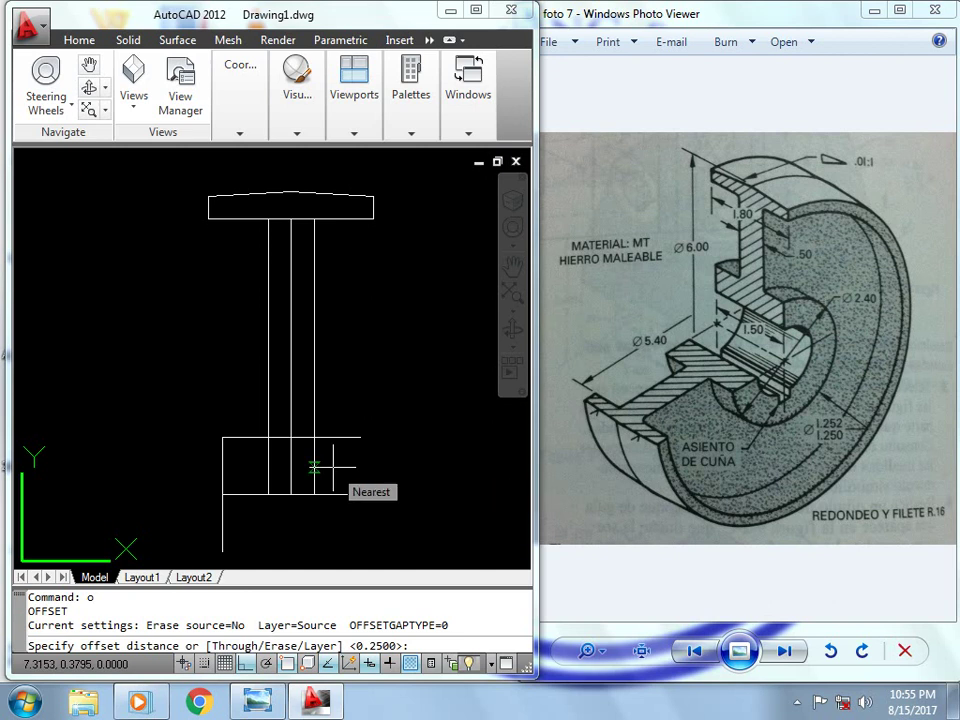
pyautogui.write('1.2')
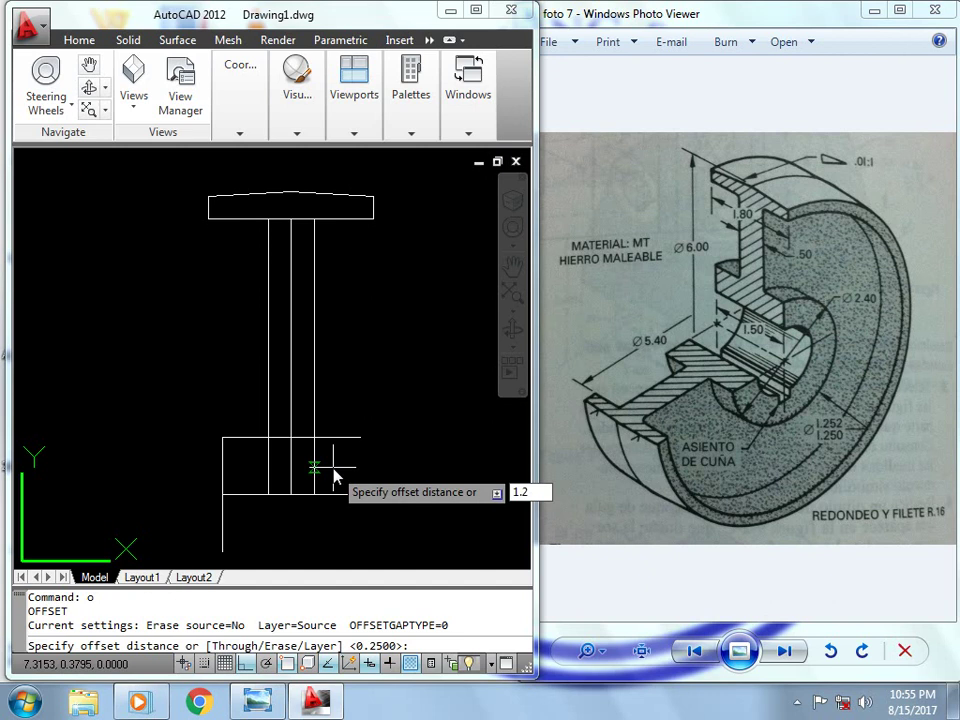
pyautogui.press('Return')
pyautogui.click(343, 493)
pyautogui.click(345, 438)
pyautogui.press('Escape')
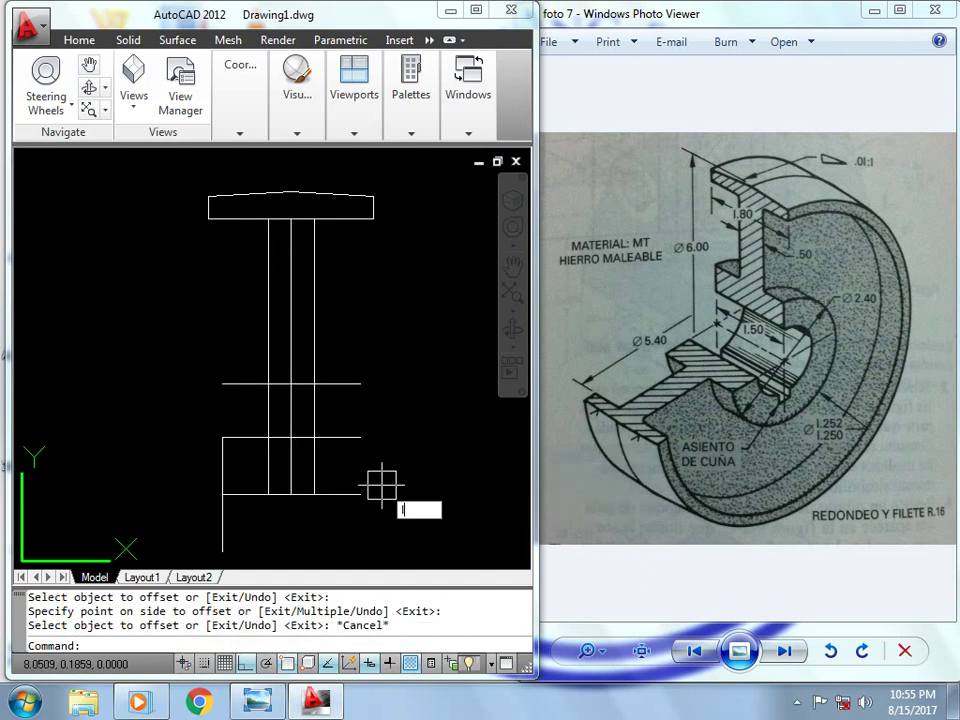
# - Draw the right and left vertical lines that close the rectangle's sides
pyautogui.press('Return')
pyautogui.click(348, 383)
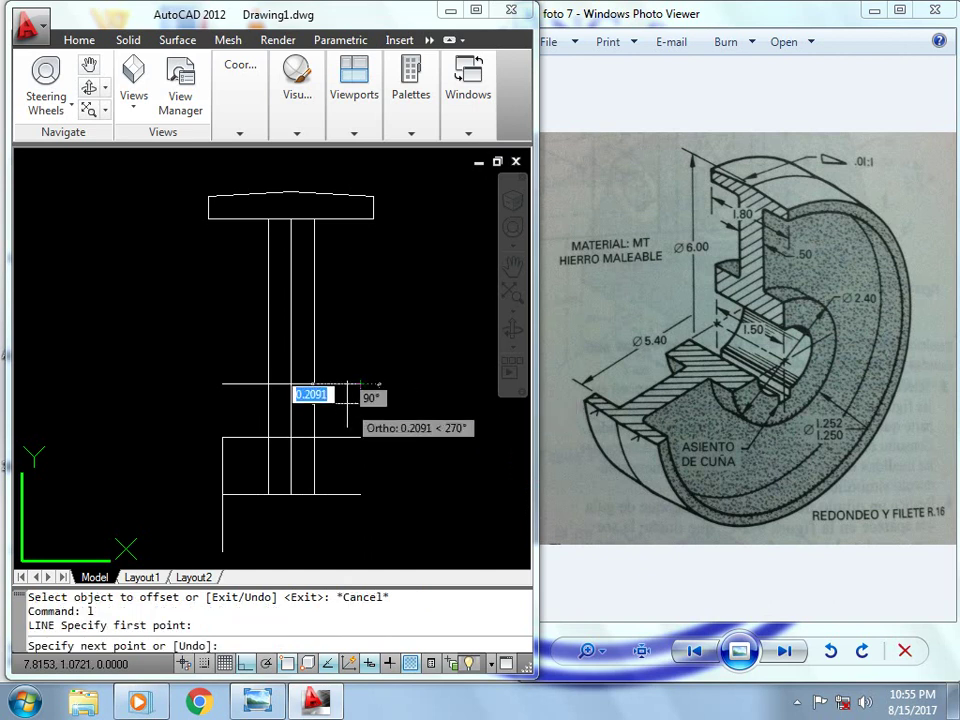
pyautogui.click(360, 437)
pyautogui.press('Return')
pyautogui.press('Return')
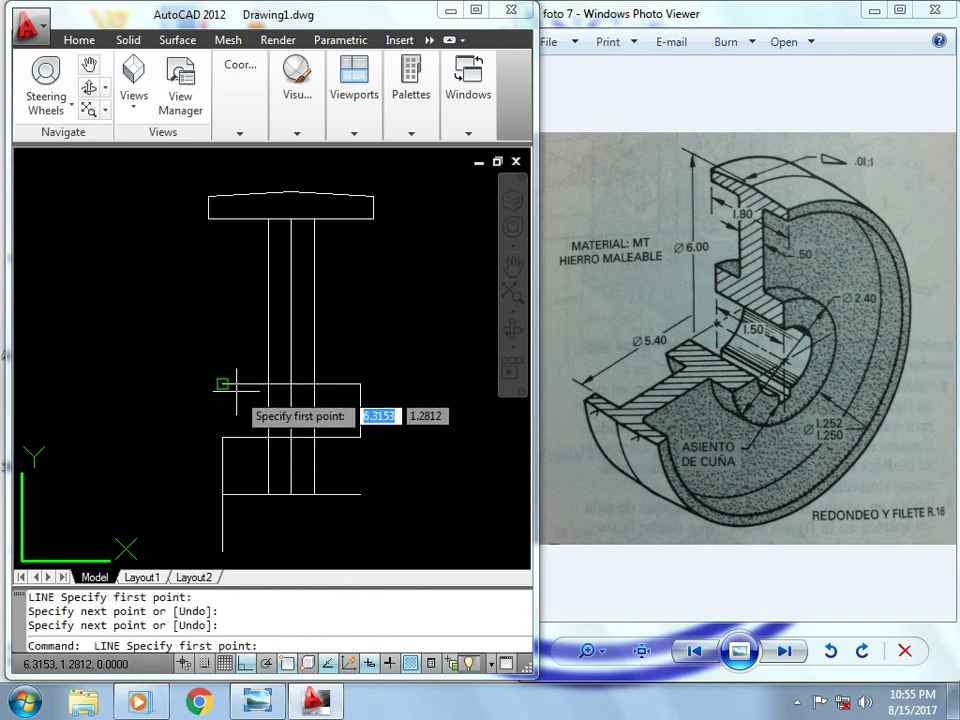
pyautogui.click(222, 384)
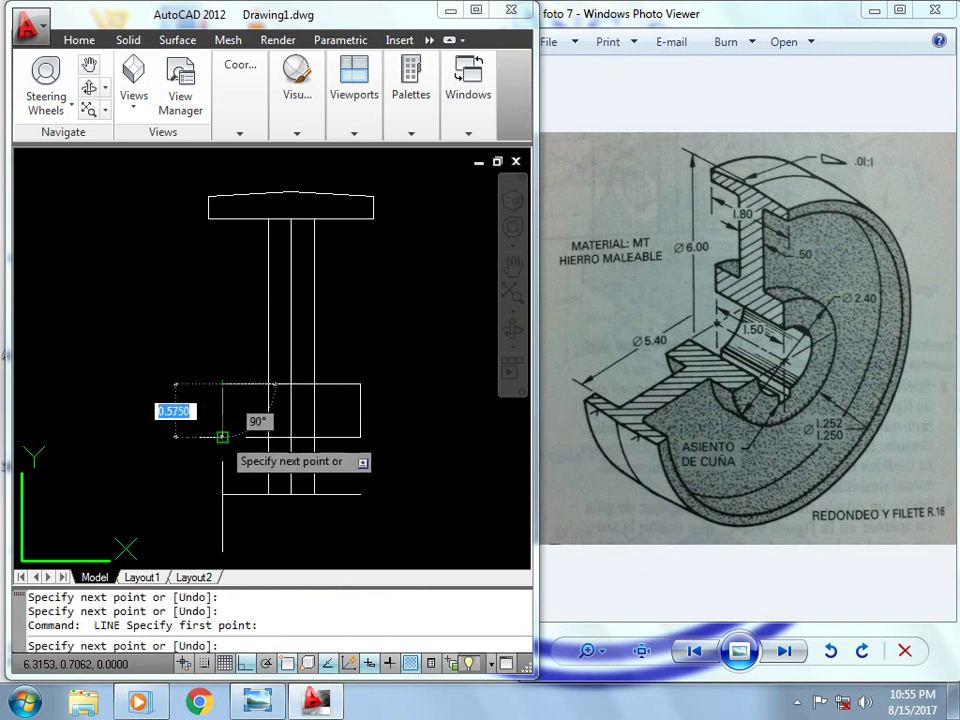
pyautogui.click(222, 437)
pyautogui.press('Return')
# - Erase the stray vertical line below the rectangle
pyautogui.click(221, 483)
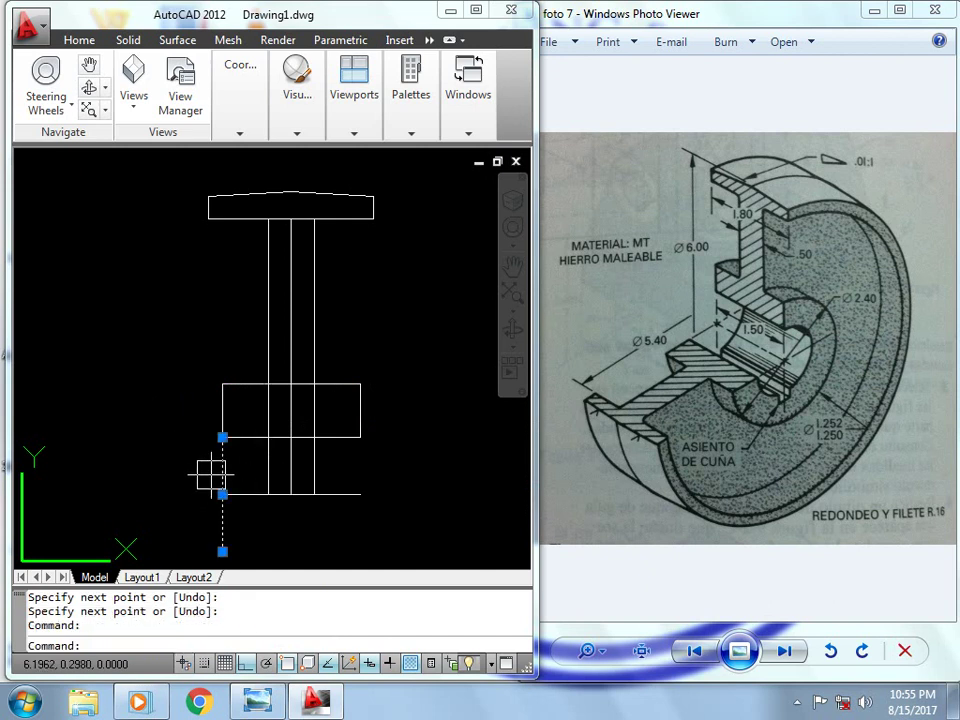
pyautogui.press('Delete')
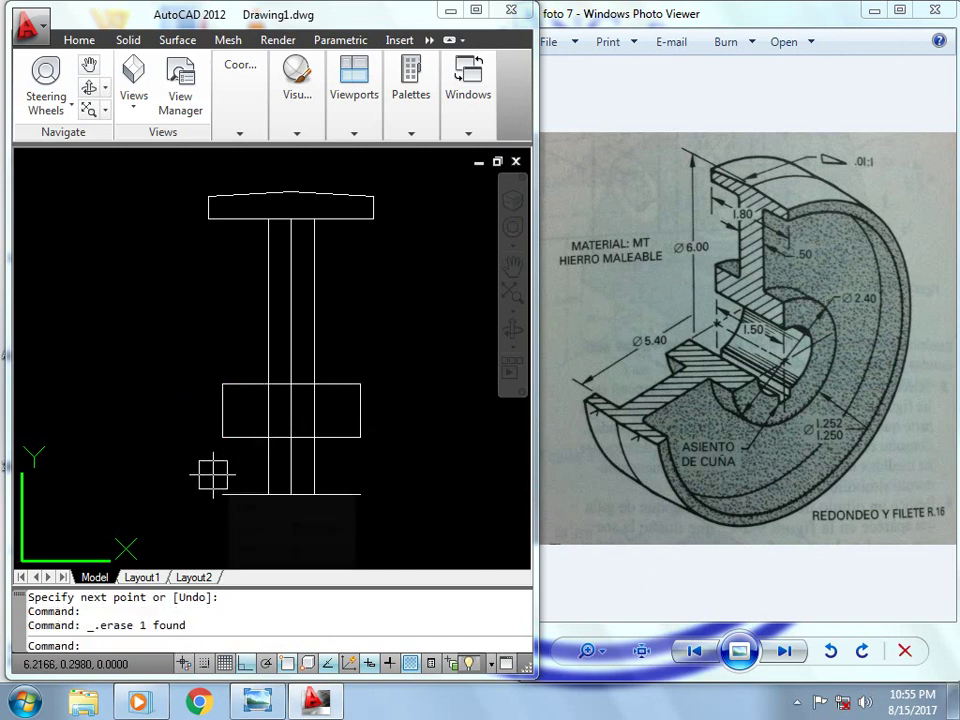
pyautogui.click(797, 702)
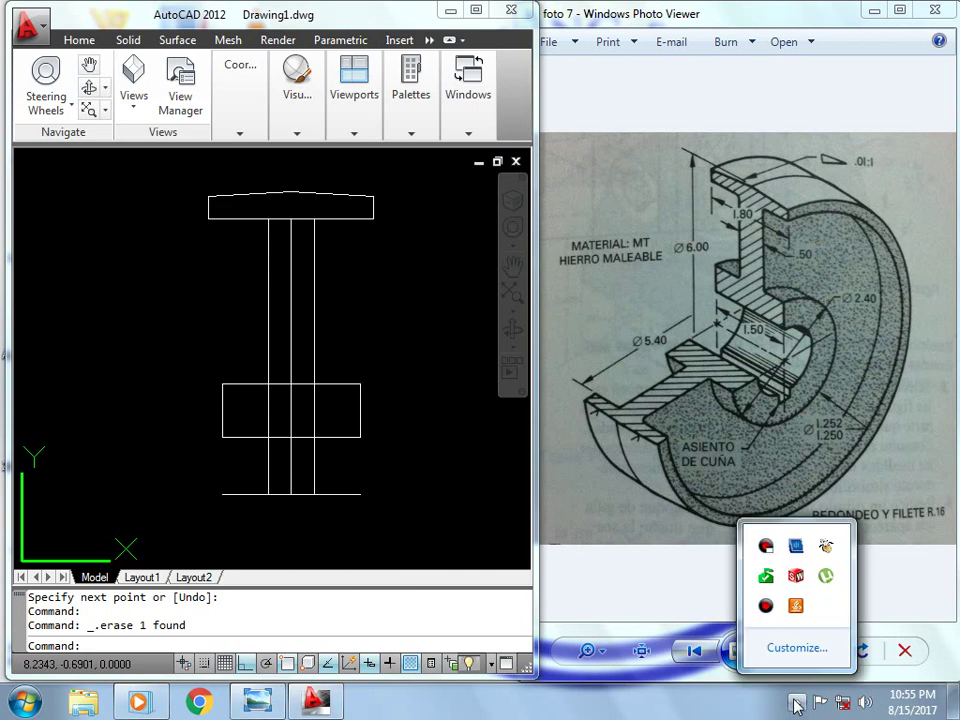
pyautogui.click(406, 444)
# - Trim the excess web line segments in and around the hub rectangle, using all objects as edges
pyautogui.press('Return')
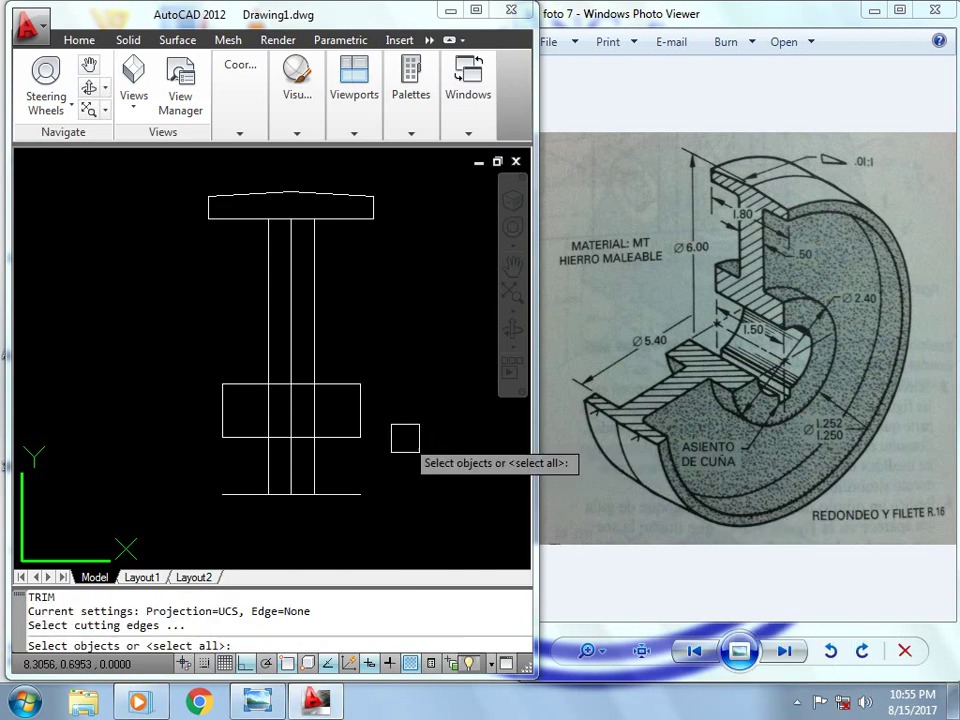
pyautogui.press('Return')
pyautogui.scroll(2, 321, 456)
pyautogui.click(301, 463)
pyautogui.click(242, 468)
pyautogui.click(240, 405)
pyautogui.click(318, 384)
pyautogui.click(306, 377)
# - Trim the flange edge segments lying between the web lines
pyautogui.scroll(5, 300, 345)
pyautogui.scroll(-1, 290, 358)
pyautogui.scroll(-4, 197, 410)
pyautogui.scroll(1, 205, 400)
pyautogui.scroll(1, 205, 355)
pyautogui.click(203, 310)
pyautogui.click(256, 310)
pyautogui.press('Escape')
# - Delete the centre line
pyautogui.click(231, 340)
pyautogui.press('Delete')
pyautogui.scroll(-5, 248, 341)
pyautogui.scroll(2, 235, 373)
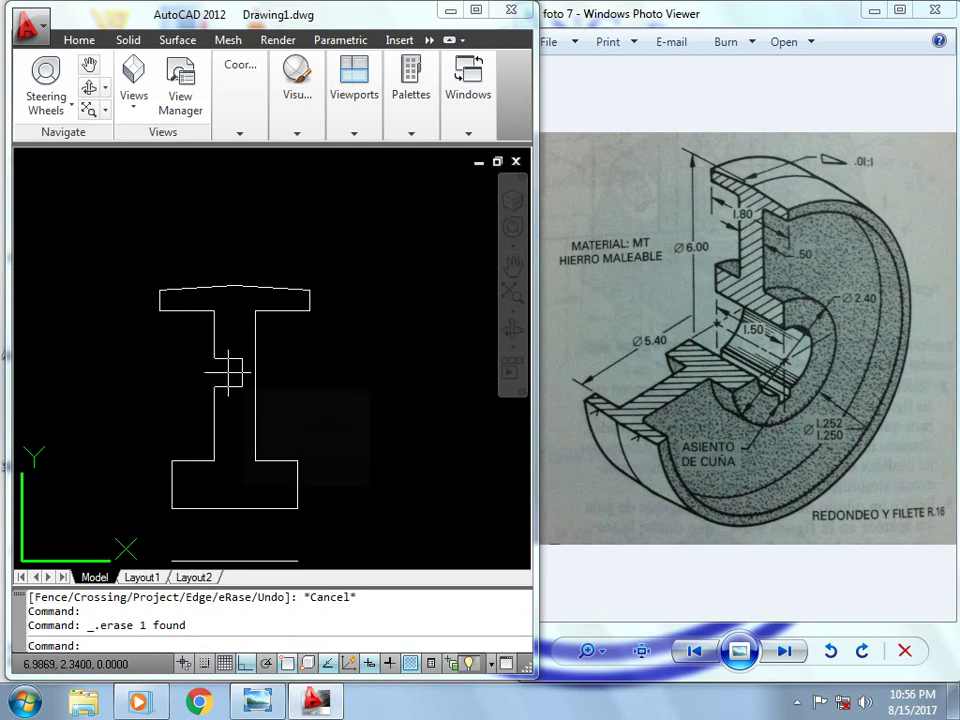
# - Set the fillet radius to 0.16 and round the two upper web-to-flange corners
pyautogui.write('f')
pyautogui.press('Return')
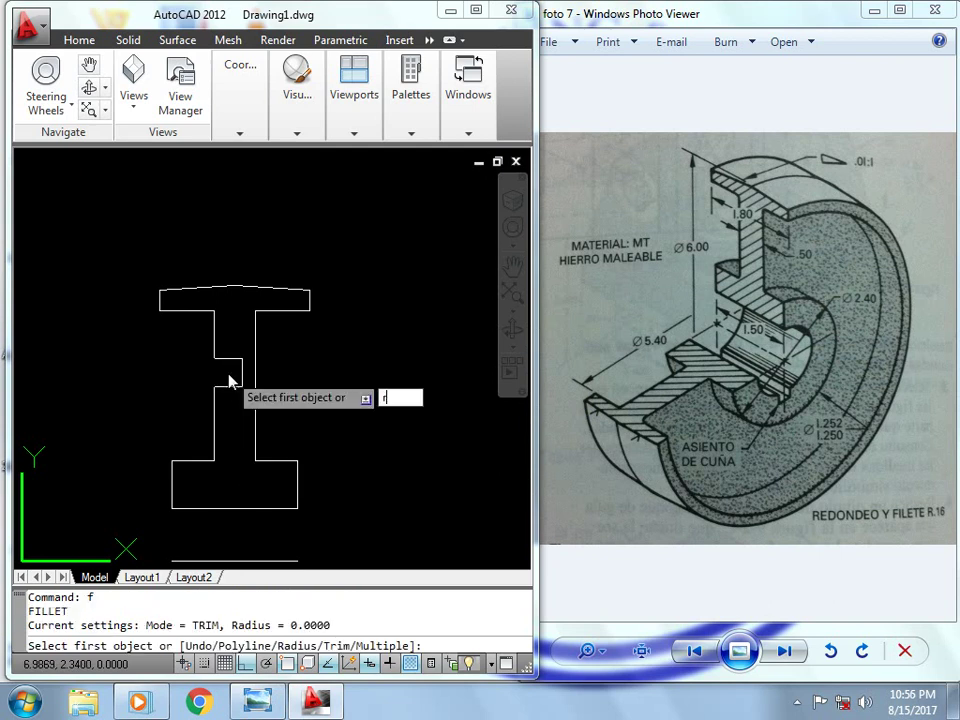
pyautogui.press('Return')
pyautogui.write('0.16')
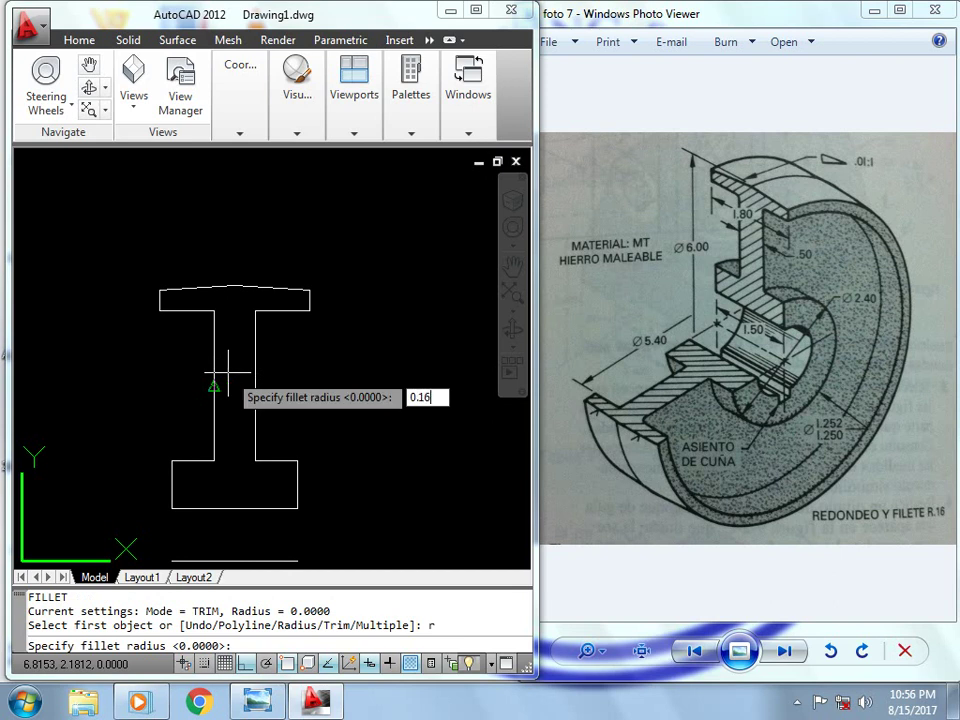
pyautogui.press('Return')
pyautogui.scroll(2, 303, 330)
pyautogui.click(262, 303)
pyautogui.click(245, 328)
pyautogui.press('Return')
pyautogui.click(189, 338)
pyautogui.click(160, 308)
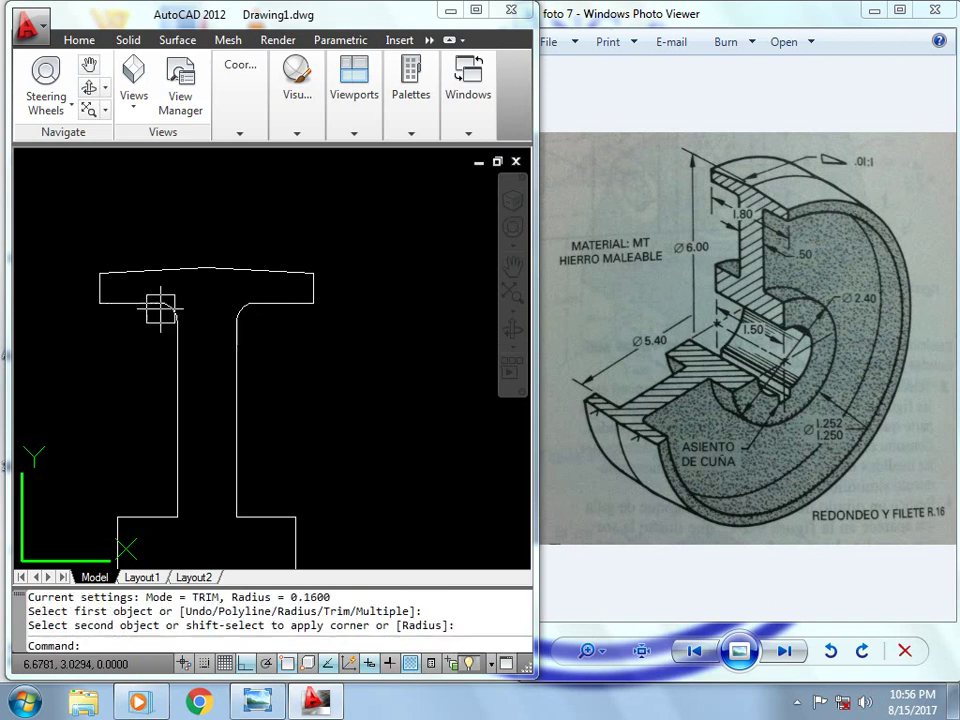
# - Fillet the lower right and lower left web-to-flange corners with the 0.16 radius
pyautogui.scroll(-2, 225, 368)
pyautogui.scroll(2, 227, 460)
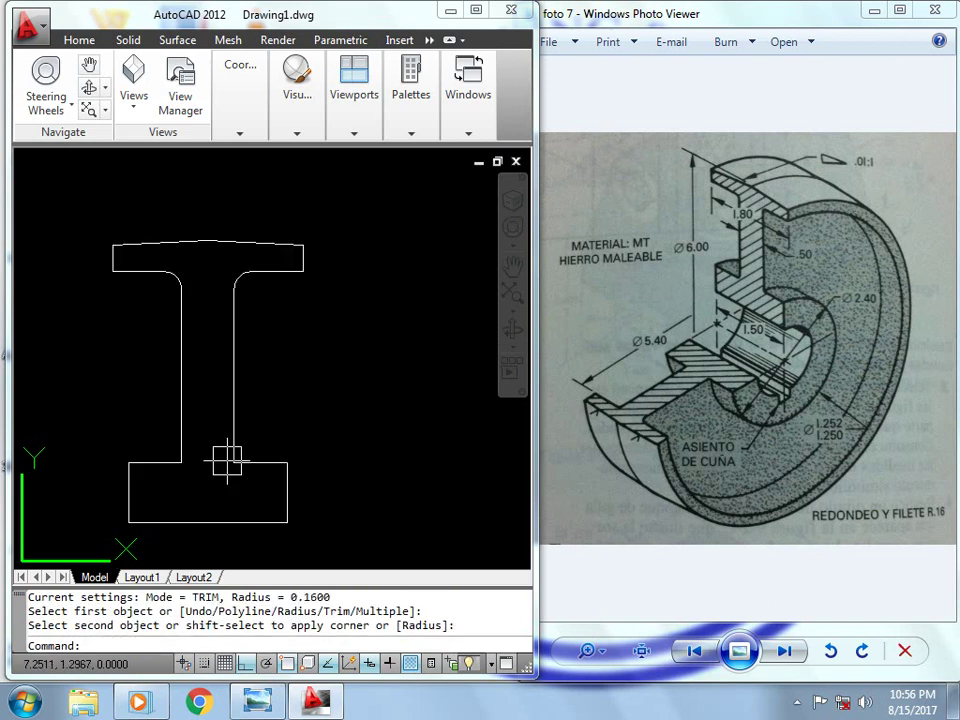
pyautogui.scroll(-2, 231, 458)
pyautogui.scroll(2, 223, 471)
pyautogui.press('Return')
pyautogui.click(243, 440)
pyautogui.click(258, 447)
pyautogui.press('Return')
pyautogui.click(197, 435)
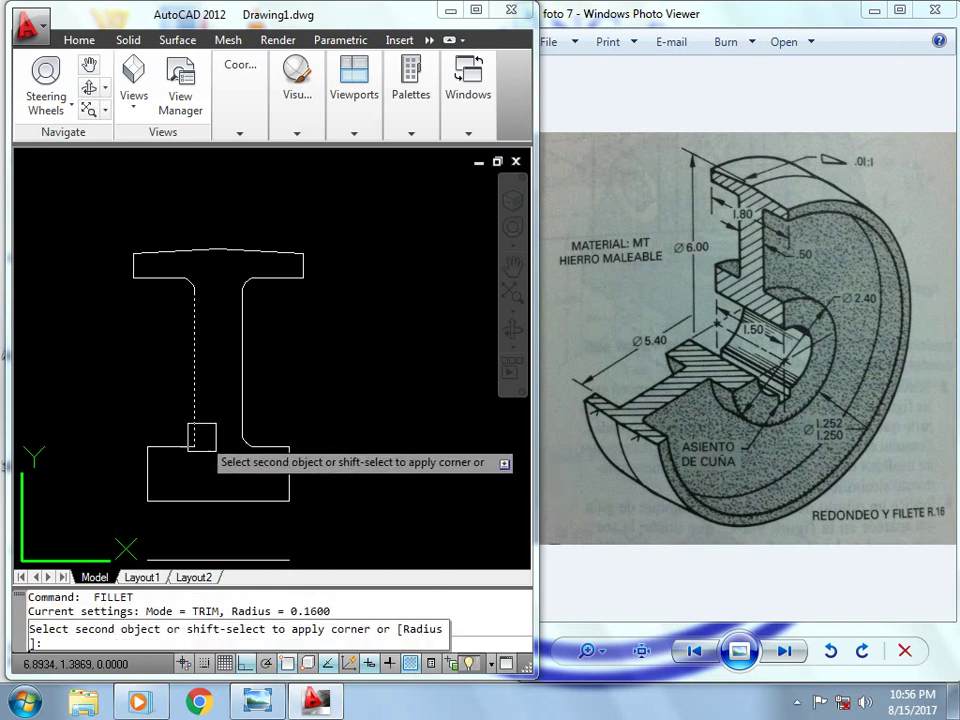
pyautogui.click(176, 449)
# - Select the separate line below the I-profile
pyautogui.scroll(-2, 266, 450)
pyautogui.scroll(5, 249, 459)
pyautogui.scroll(-5, 257, 450)
pyautogui.scroll(3, 249, 505)
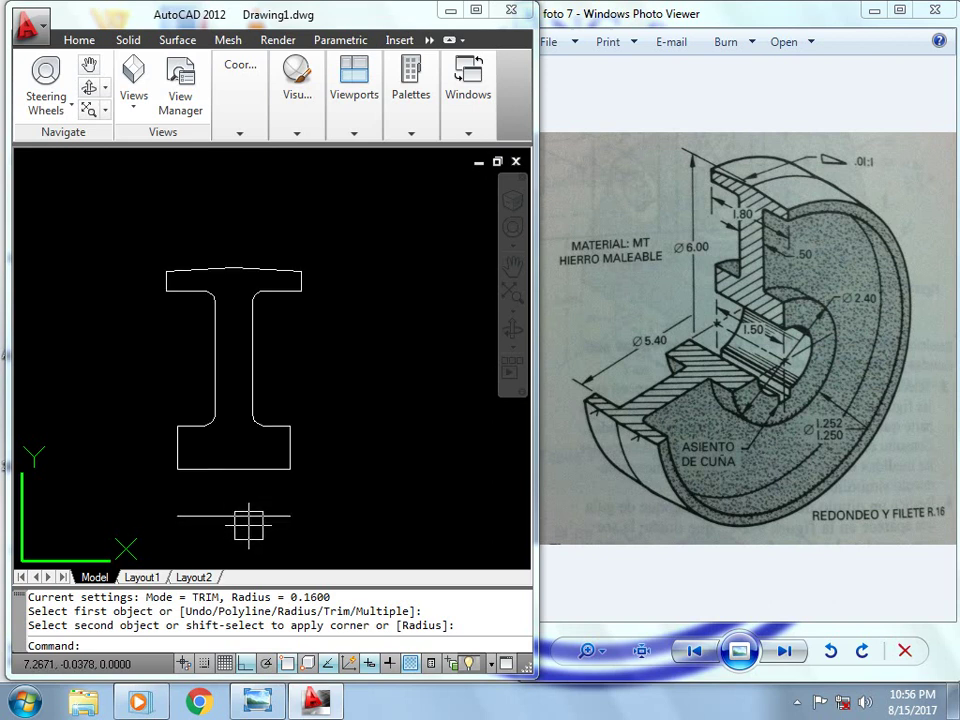
pyautogui.click(249, 512)
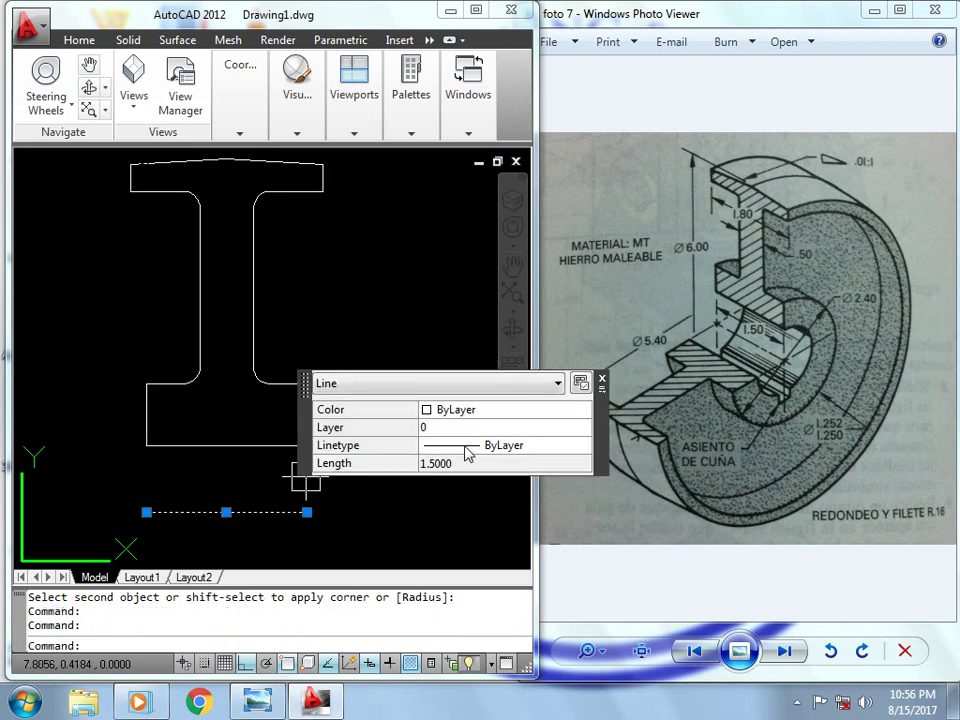
# - Change the selected bottom line's linetype from ByLayer to Continuous, then deselect it
pyautogui.click(468, 449)
pyautogui.click(510, 499)
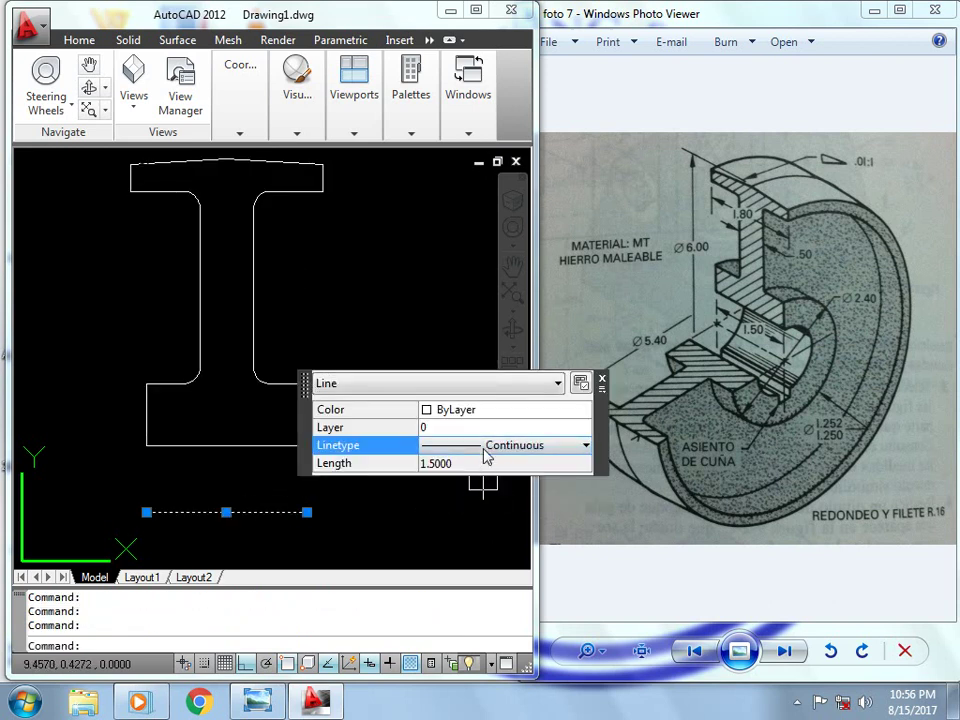
pyautogui.click(484, 449)
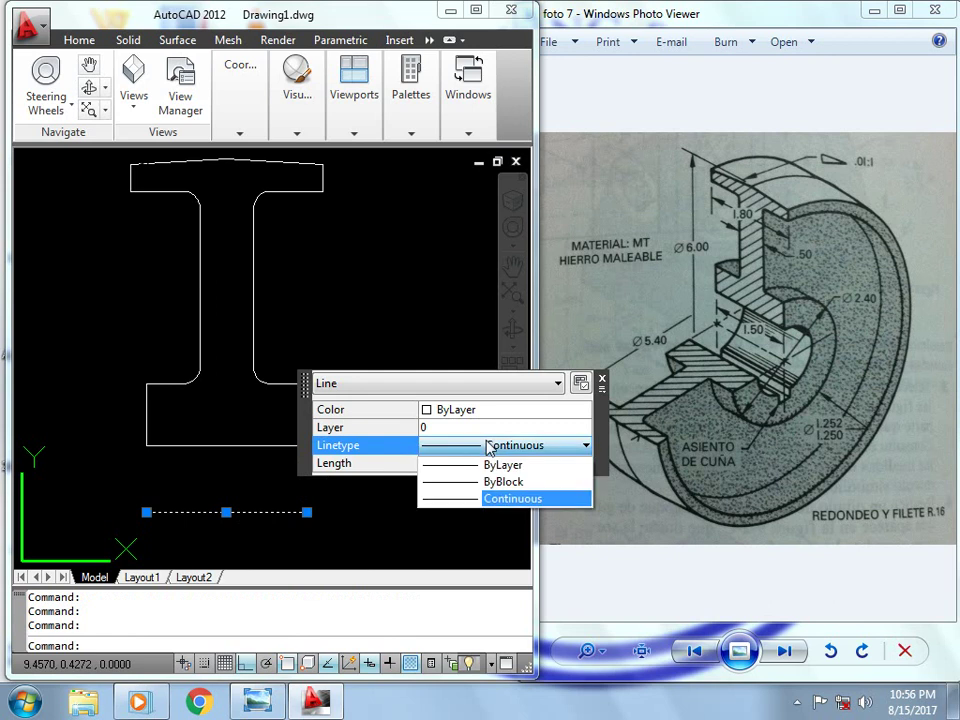
pyautogui.click(512, 498)
pyautogui.press('Escape')
pyautogui.press('Escape')
pyautogui.scroll(-4, 363, 461)
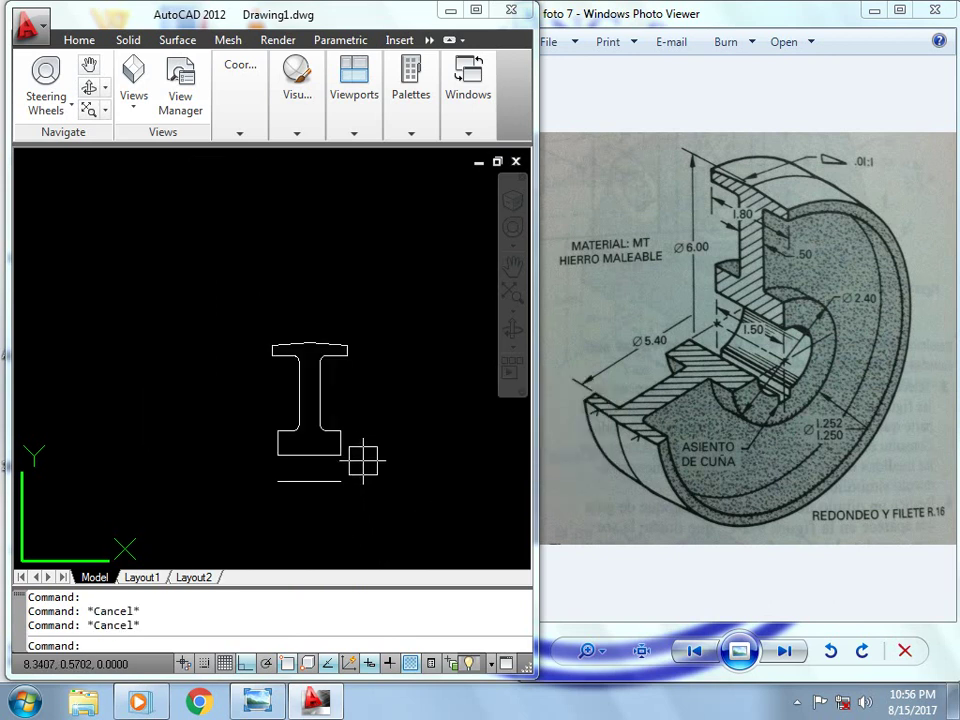
pyautogui.scroll(3, 350, 460)
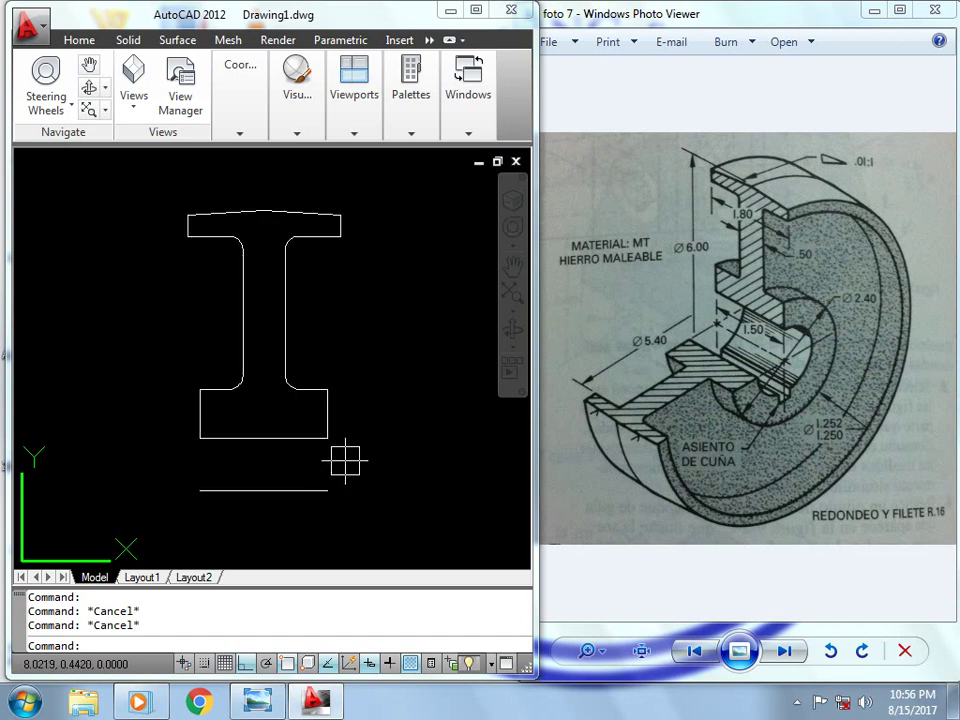
# - Convert the enclosed I-profile outline into a region with REG
pyautogui.write('rev')
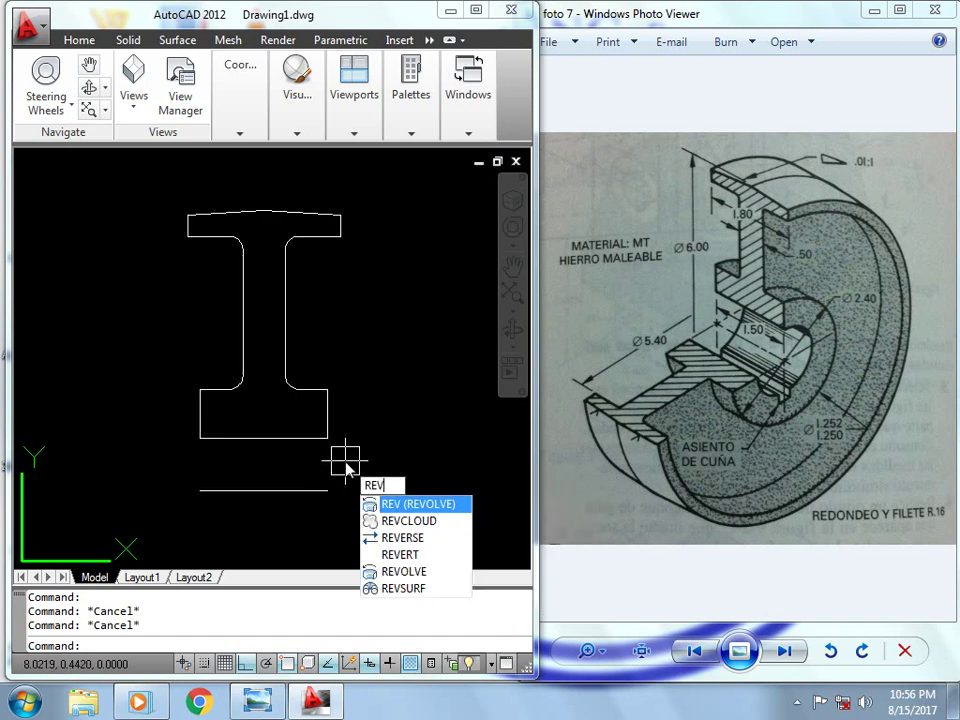
pyautogui.press('Escape')
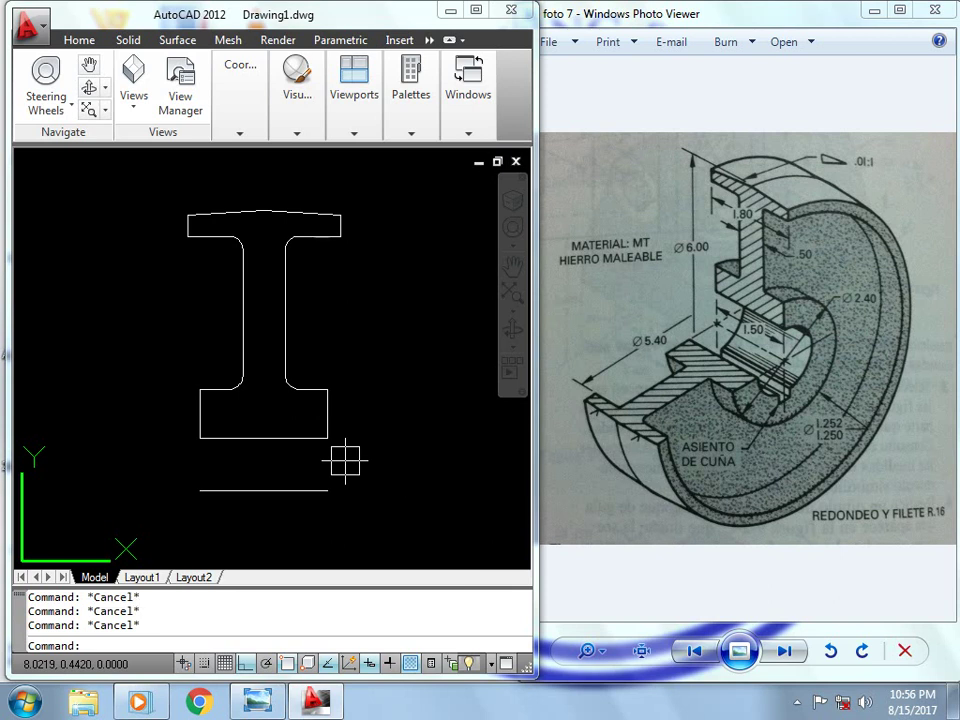
pyautogui.write('Re')
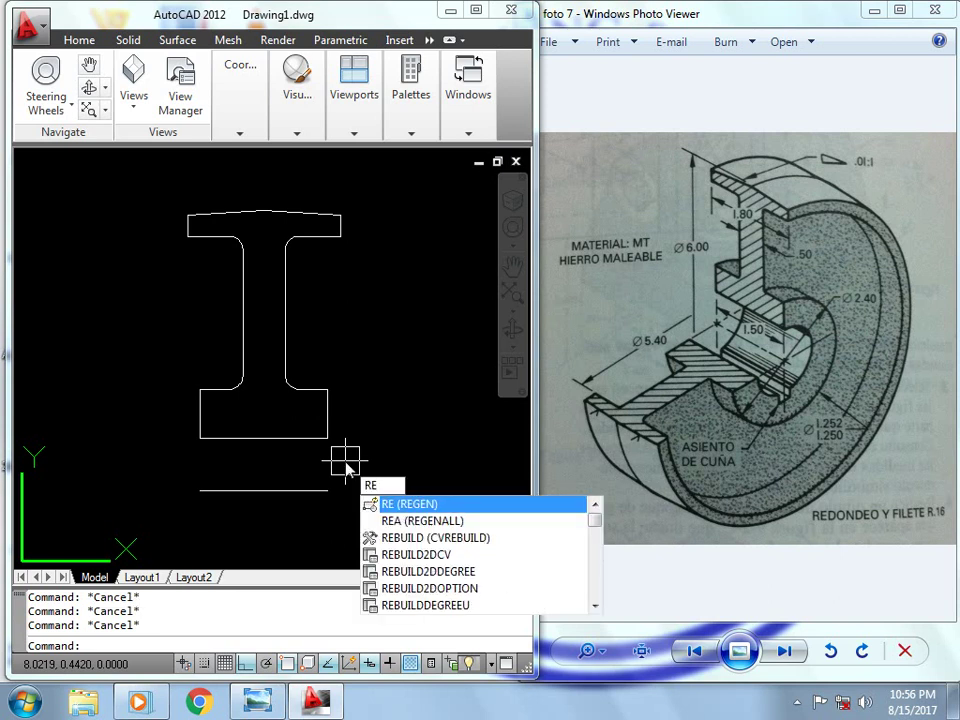
pyautogui.write('g')
pyautogui.press('Return')
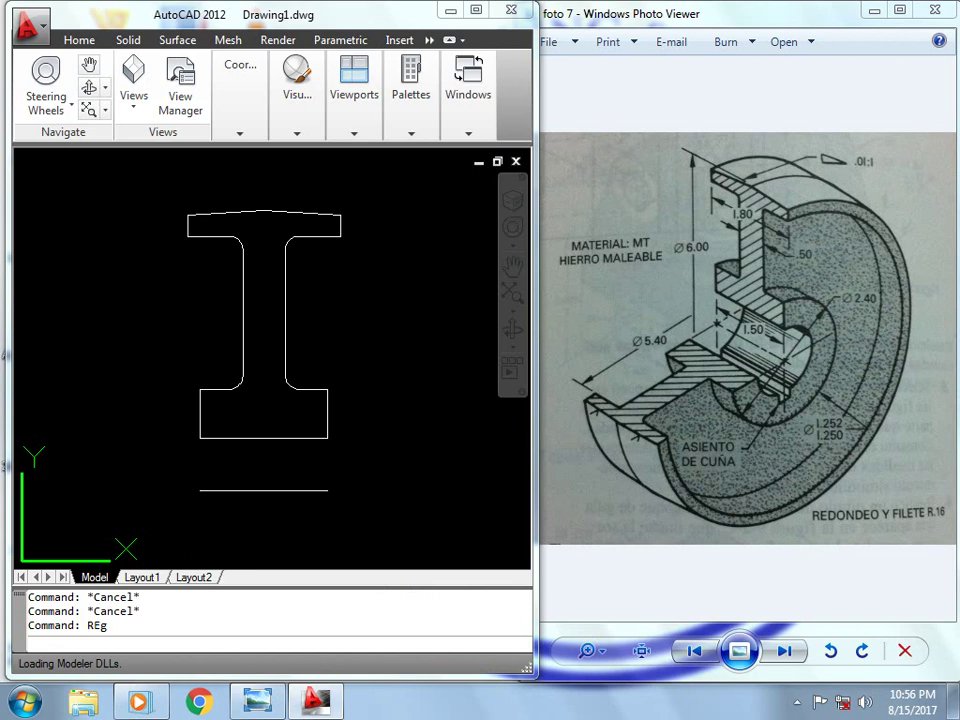
pyautogui.click(405, 458)
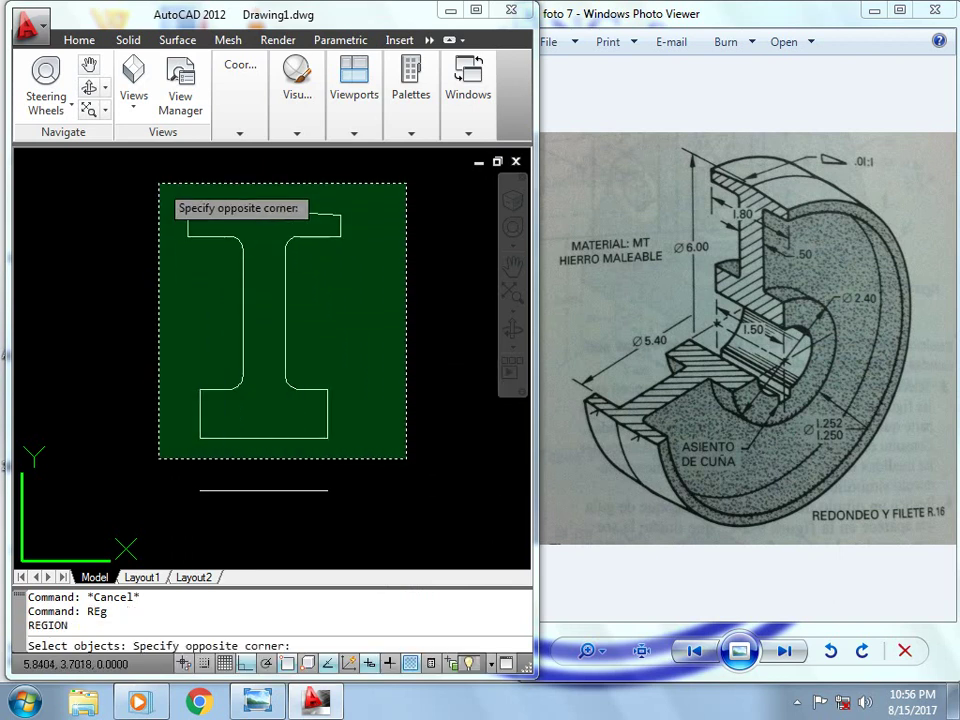
pyautogui.click(159, 184)
pyautogui.press('Return')
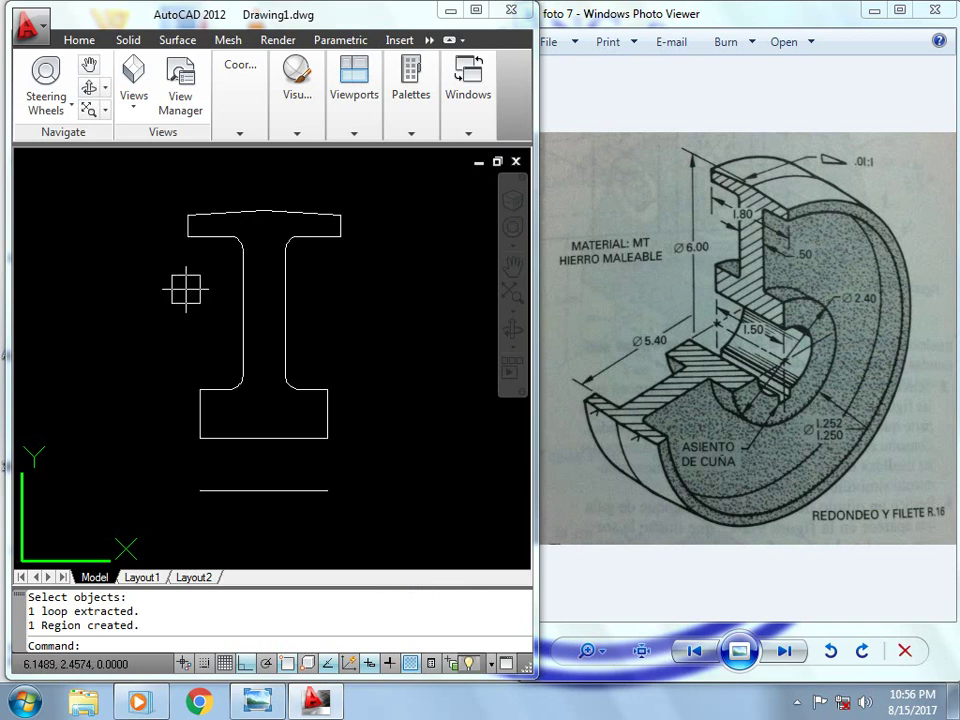
pyautogui.write('rev')
# - Revolve the region 270° about the axis defined by the lower line's endpoints
pyautogui.press('Return')
pyautogui.click(253, 320)
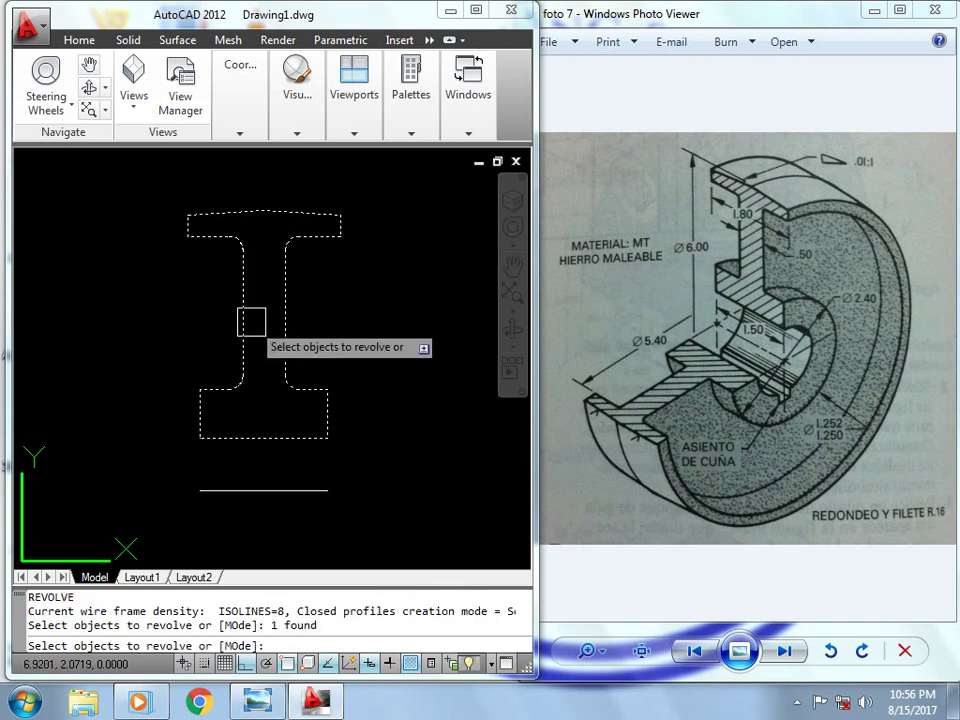
pyautogui.rightClick(211, 347)
pyautogui.click(253, 358)
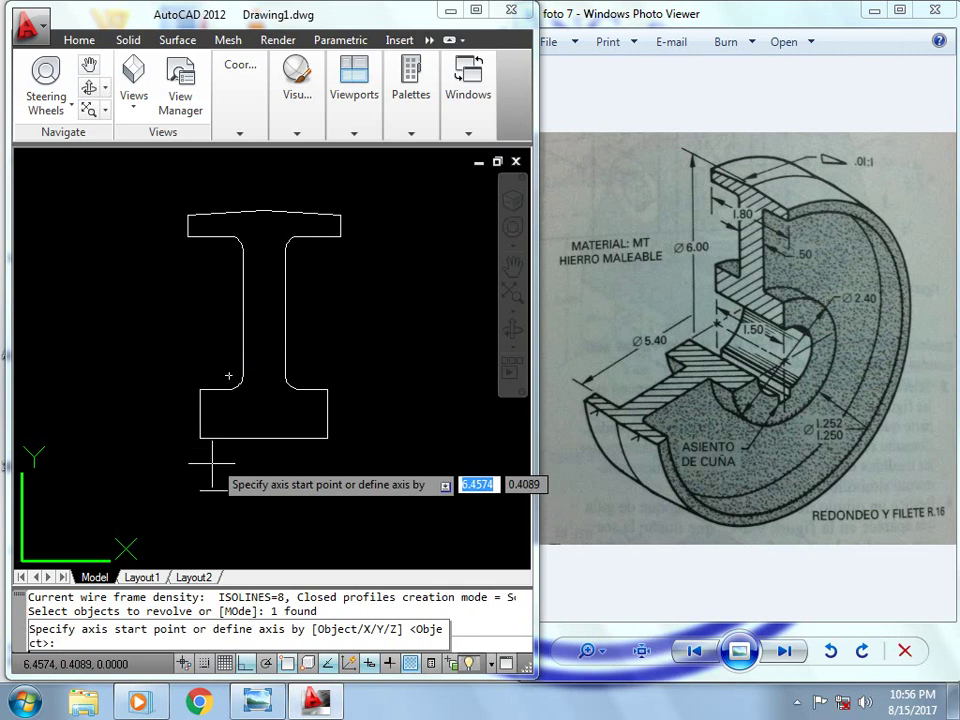
pyautogui.click(200, 490)
pyautogui.click(327, 490)
pyautogui.write('270')
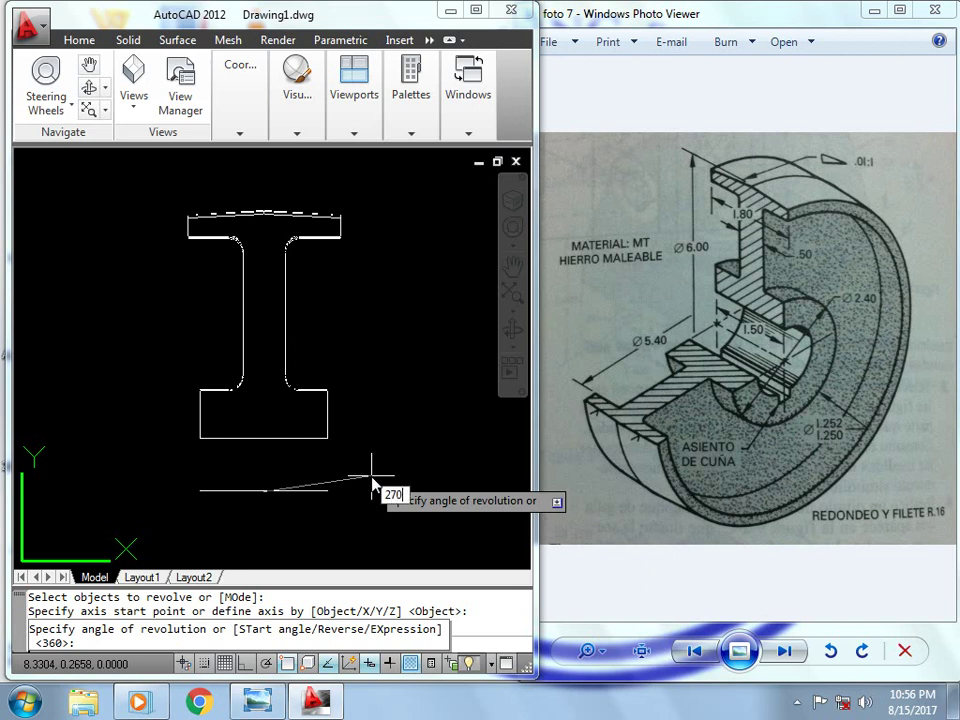
pyautogui.press('Return')
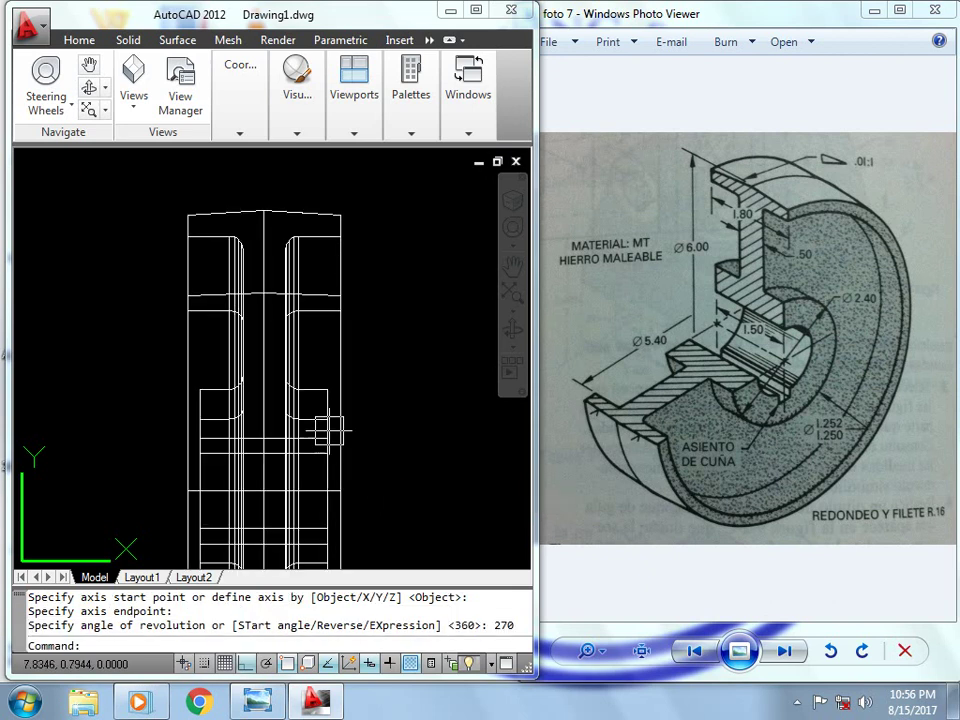
# - Preview SW, NE and SE Isometric views, then settle on NW Isometric
pyautogui.click(133, 90)
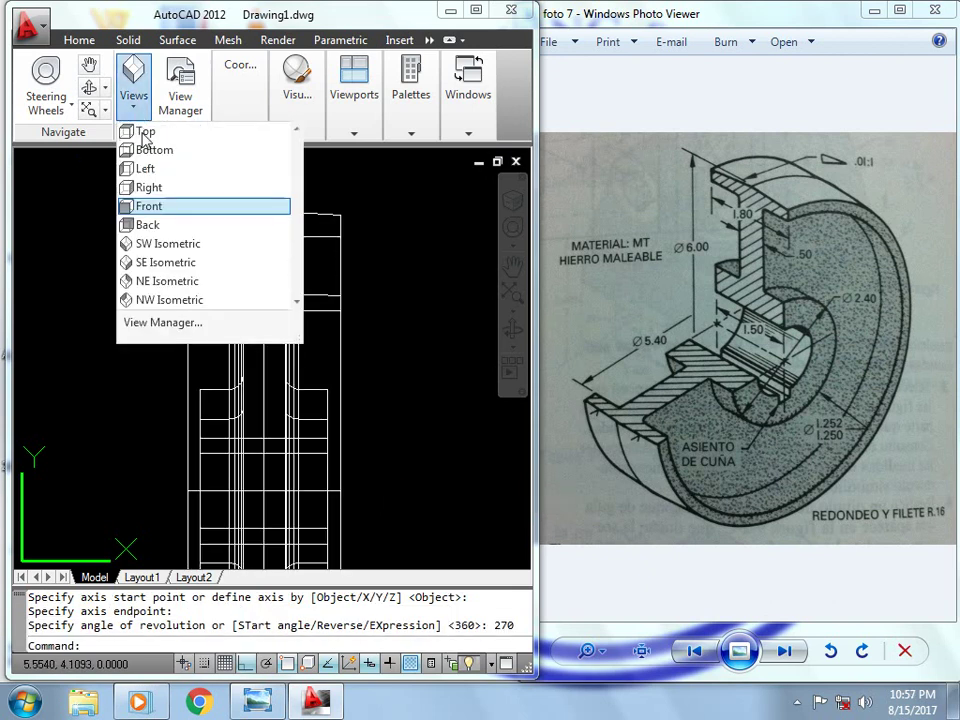
pyautogui.click(132, 243)
pyautogui.click(134, 95)
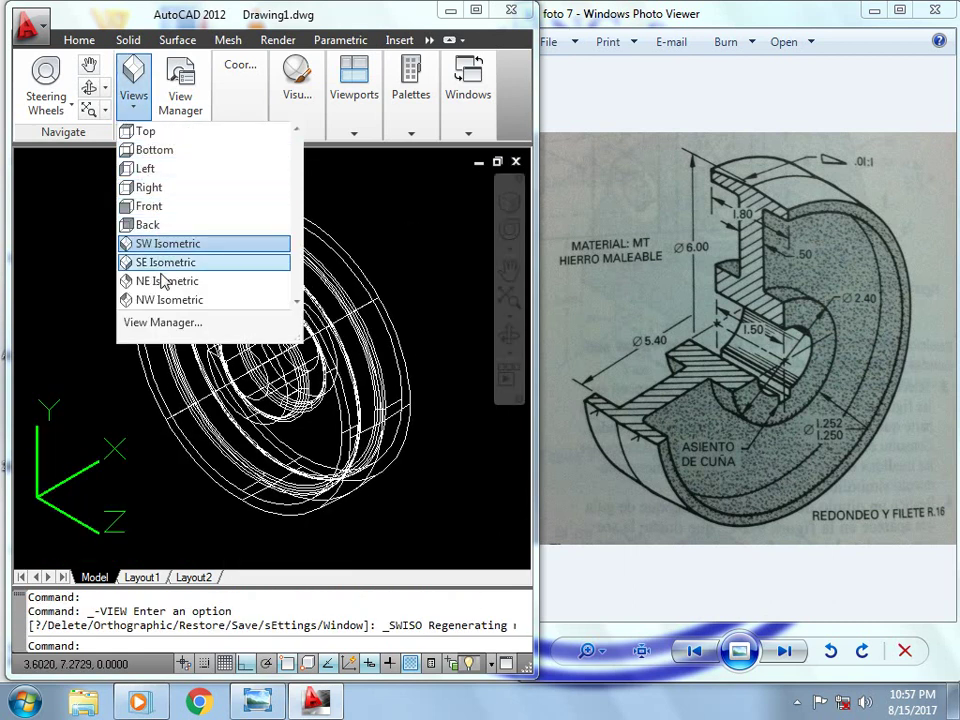
pyautogui.click(162, 281)
pyautogui.click(134, 108)
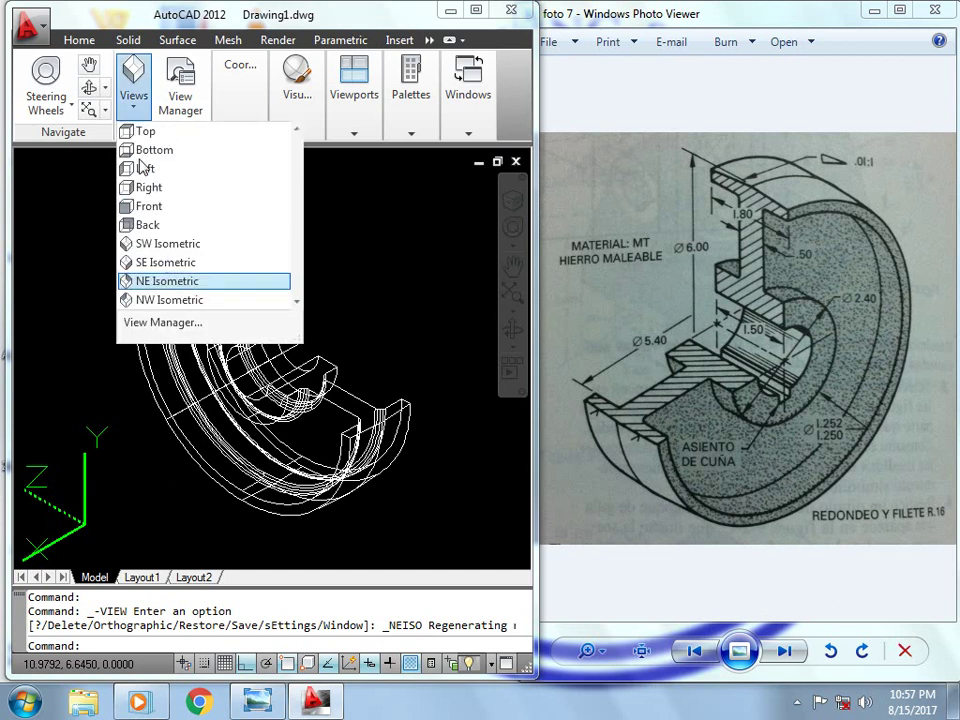
pyautogui.click(125, 264)
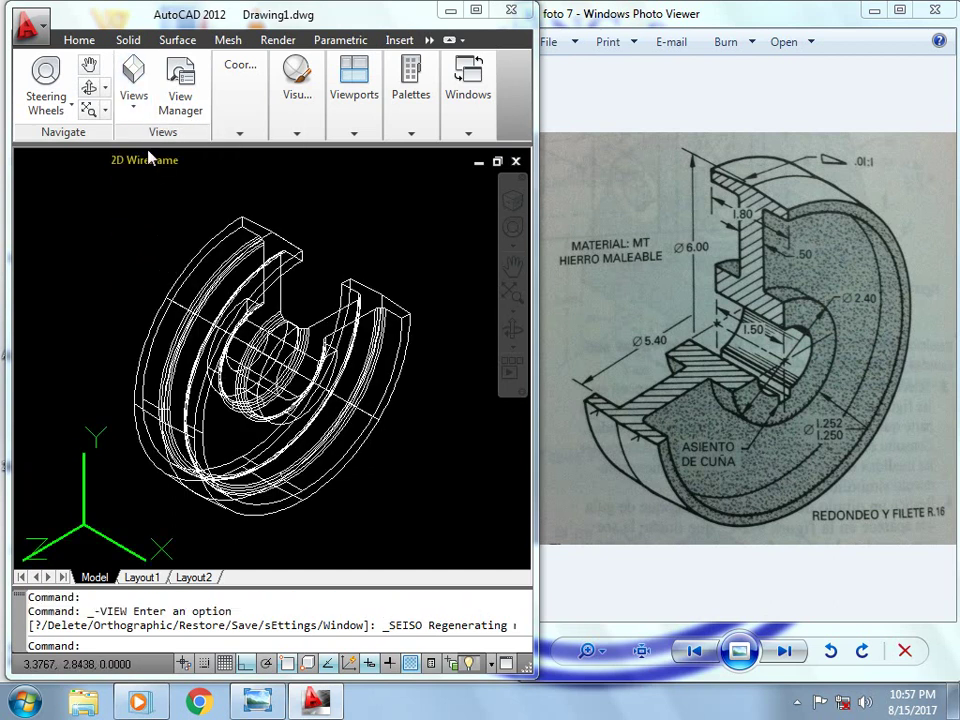
pyautogui.click(132, 106)
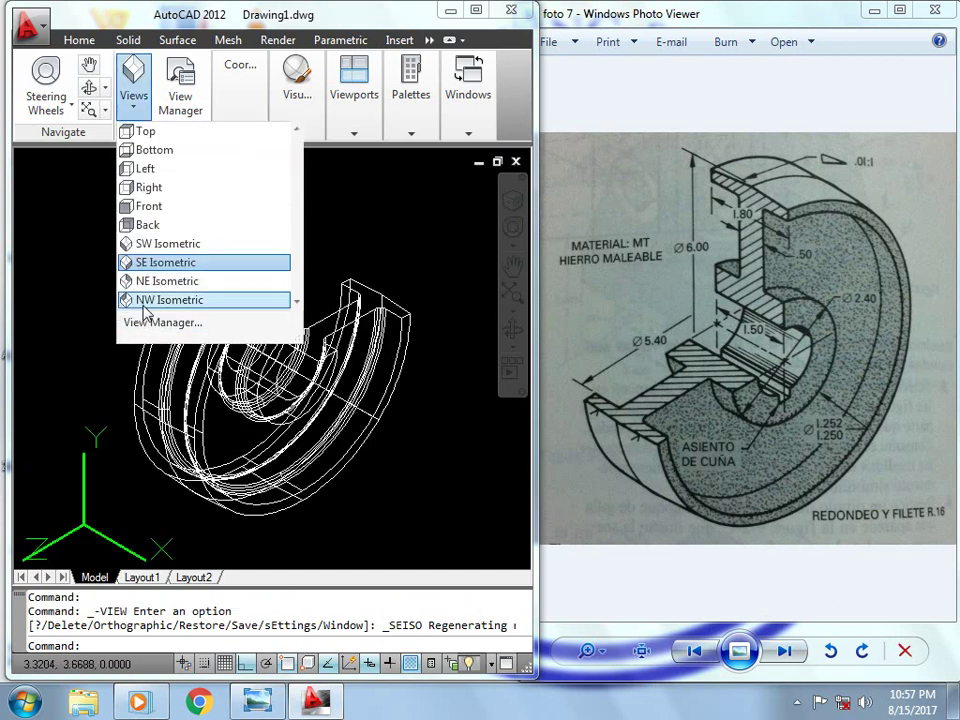
pyautogui.click(145, 305)
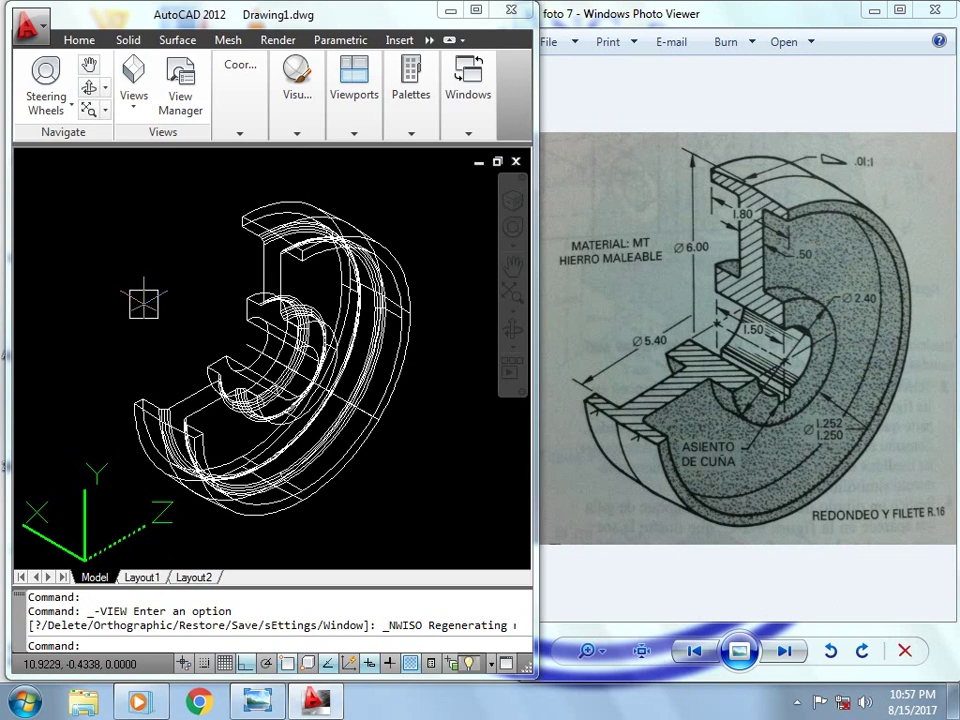
pyautogui.write('shade')
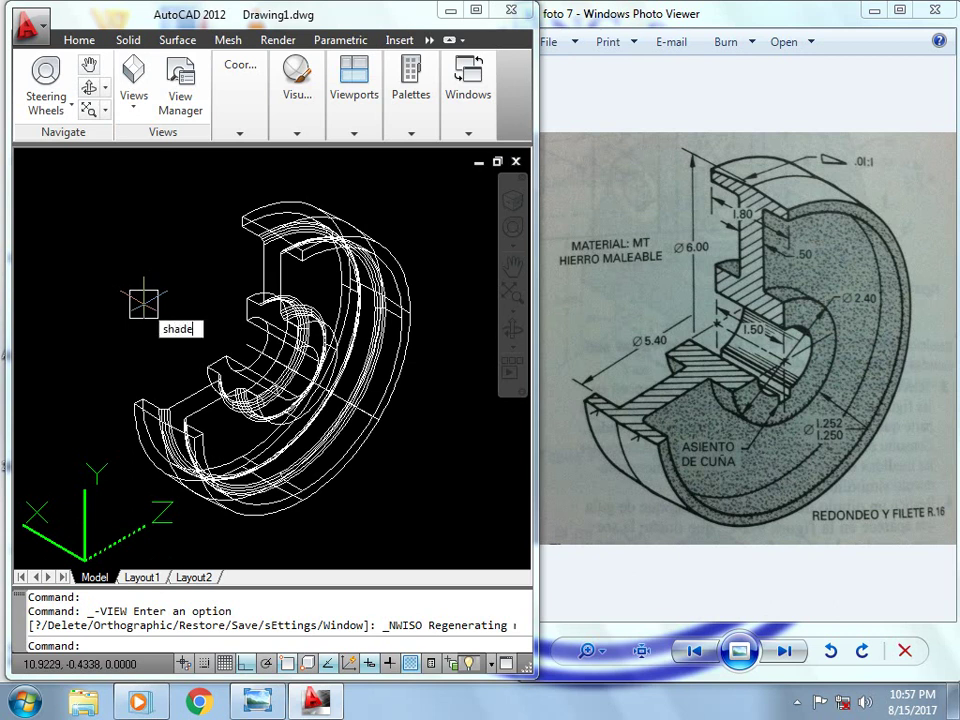
# - Shade the wheel solid and widen the AutoCAD window over the photo
pyautogui.press('Return')
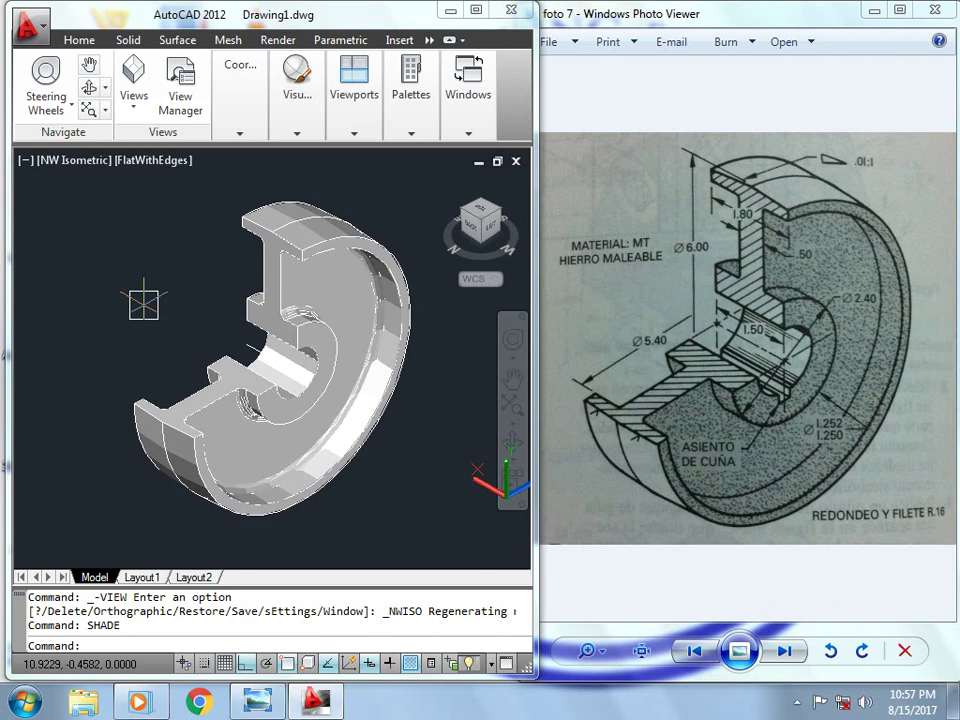
pyautogui.scroll(3, 191, 315)
pyautogui.scroll(3, 191, 315)
pyautogui.scroll(-2, 189, 315)
pyautogui.scroll(-3, 195, 313)
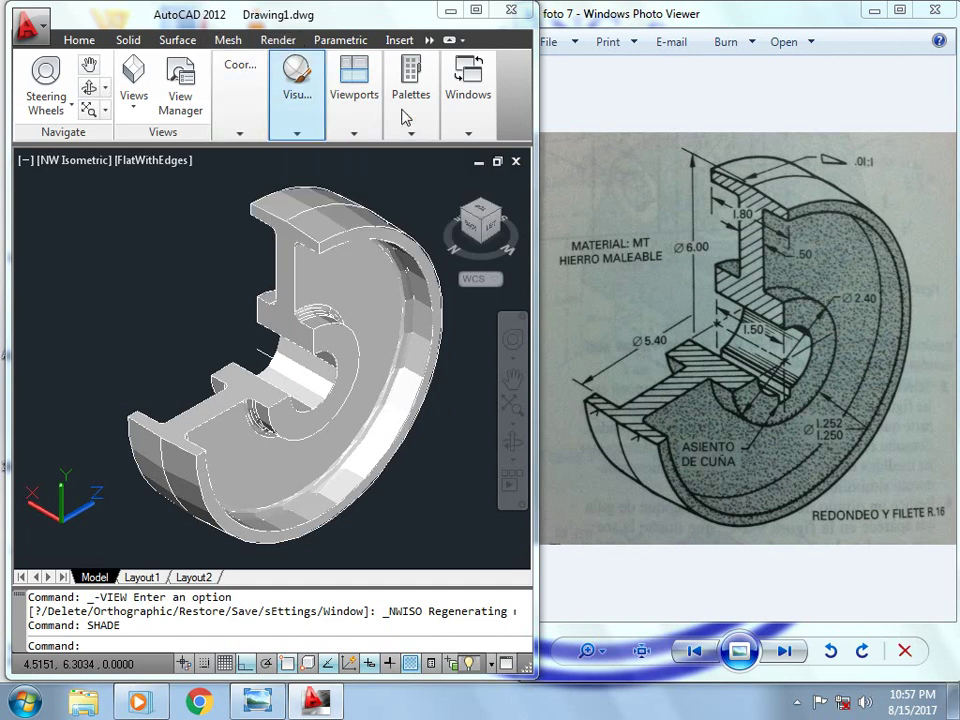
pyautogui.moveTo(536, 92); pyautogui.dragTo(810, 95)
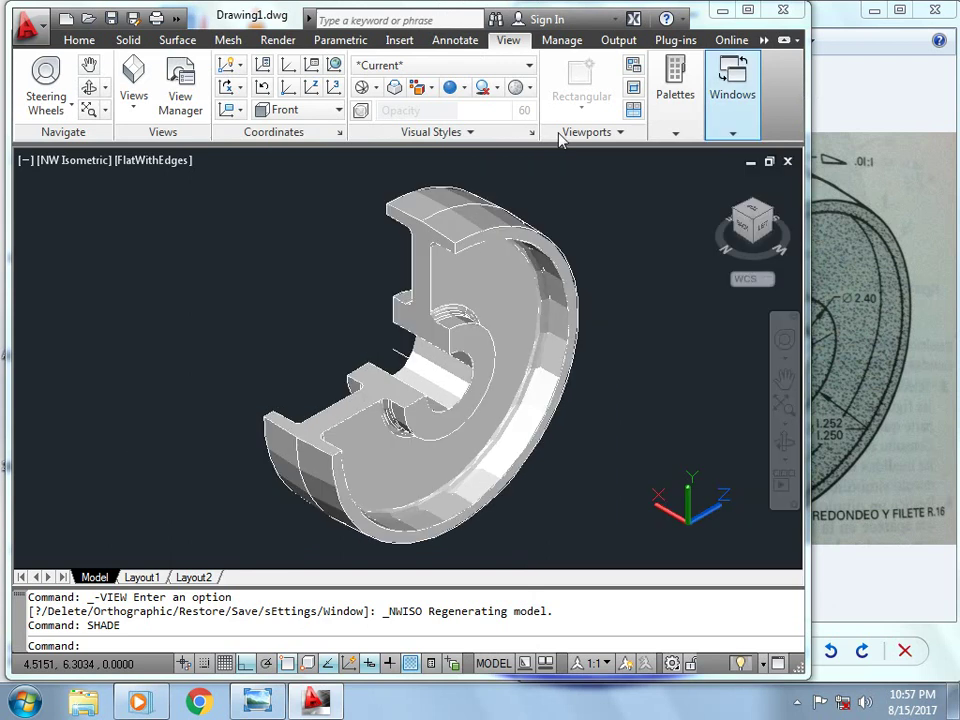
# - Set edges to No Edges and faces to Realistic, then narrow the window and orbit slightly
pyautogui.click(376, 90)
pyautogui.click(388, 107)
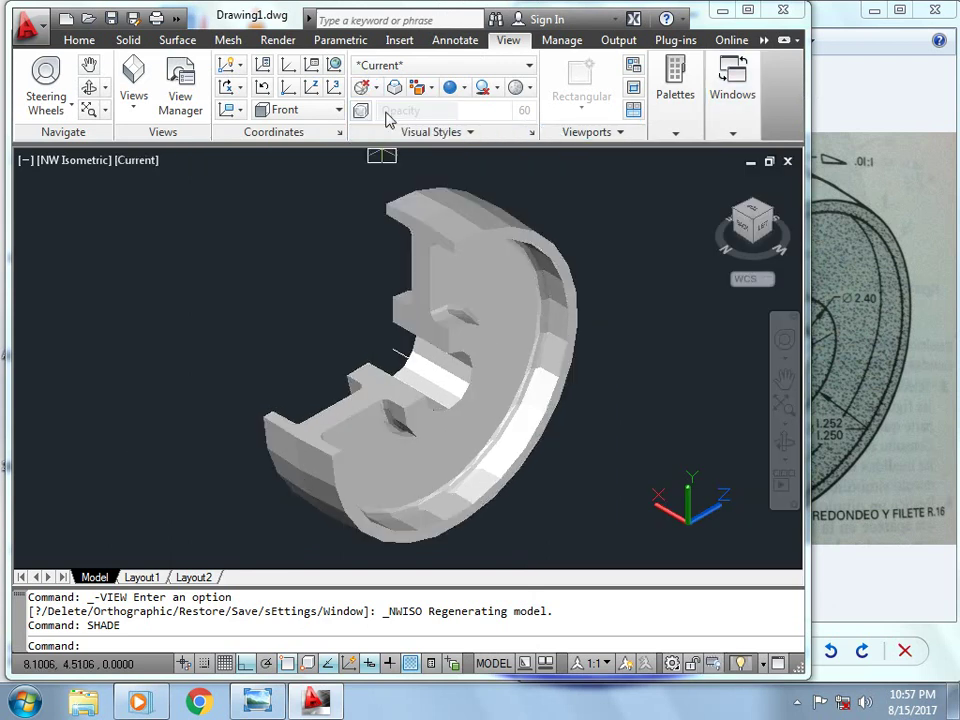
pyautogui.click(450, 92)
pyautogui.click(477, 153)
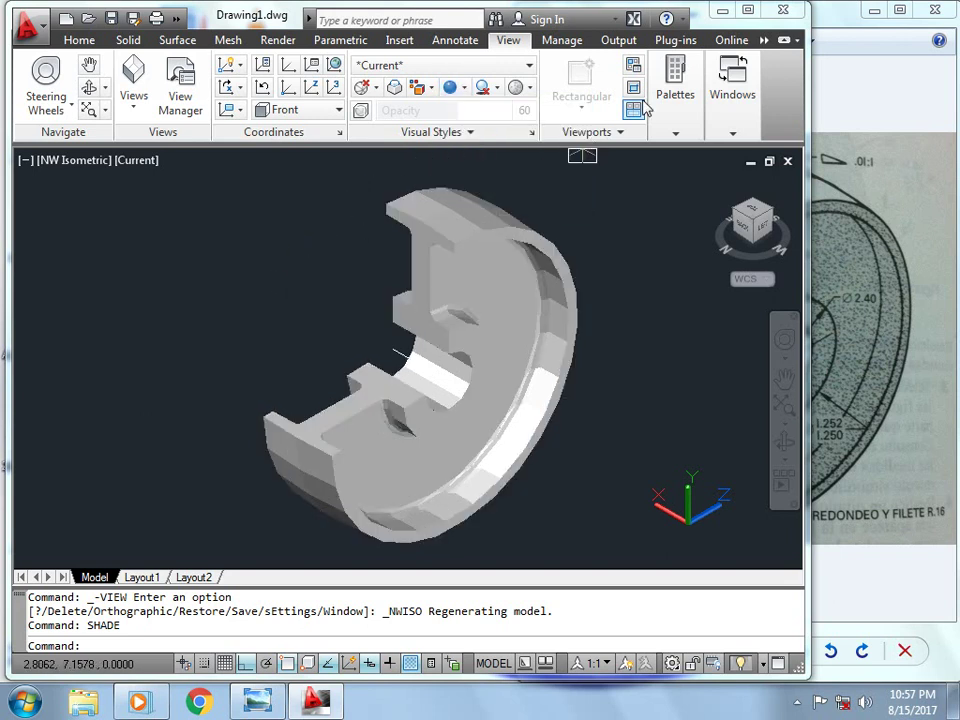
pyautogui.click(738, 112)
pyautogui.moveTo(808, 118); pyautogui.dragTo(568, 125)
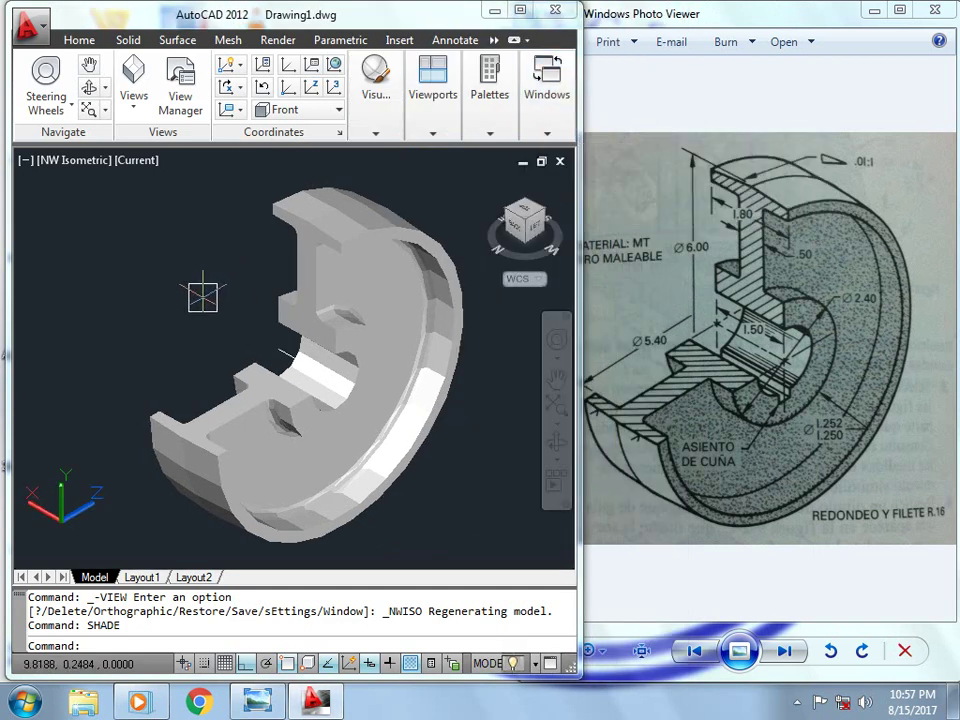
pyautogui.moveTo(205, 298)
pyautogui.keyDown('shift'); pyautogui.mouseDown(button='middle')
pyautogui.moveTo(310, 407)
pyautogui.moveTo(242, 332)
pyautogui.moveTo(233, 278)
pyautogui.mouseUp(button='middle'); pyautogui.keyUp('shift')
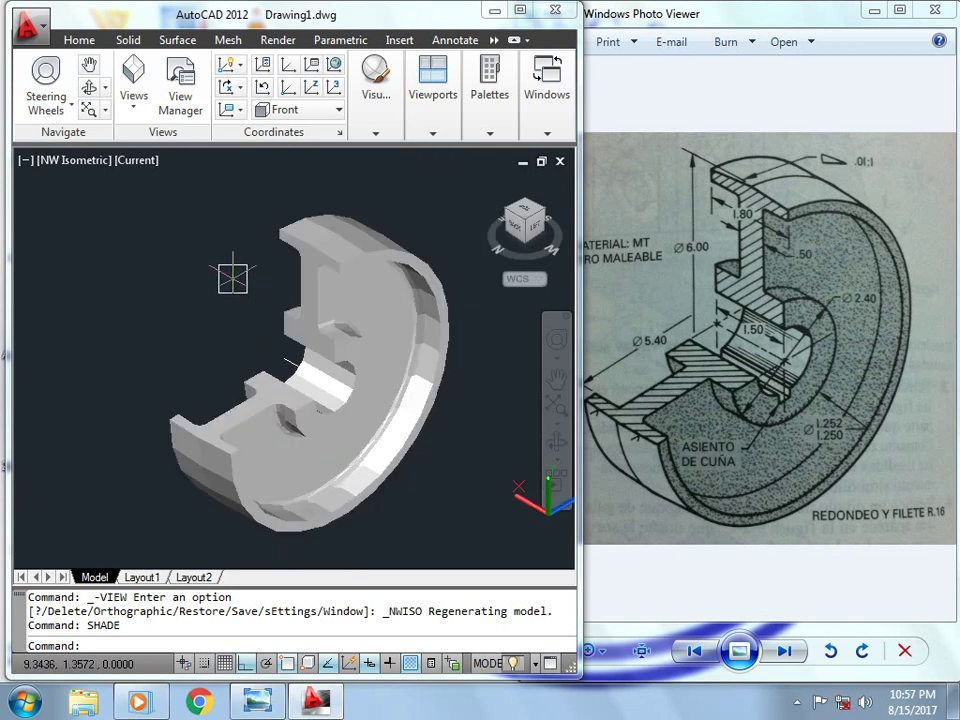
# - Accept Options display settings: 100 polyline segments, smoothness 8, 100 contour lines
pyautogui.write('op')
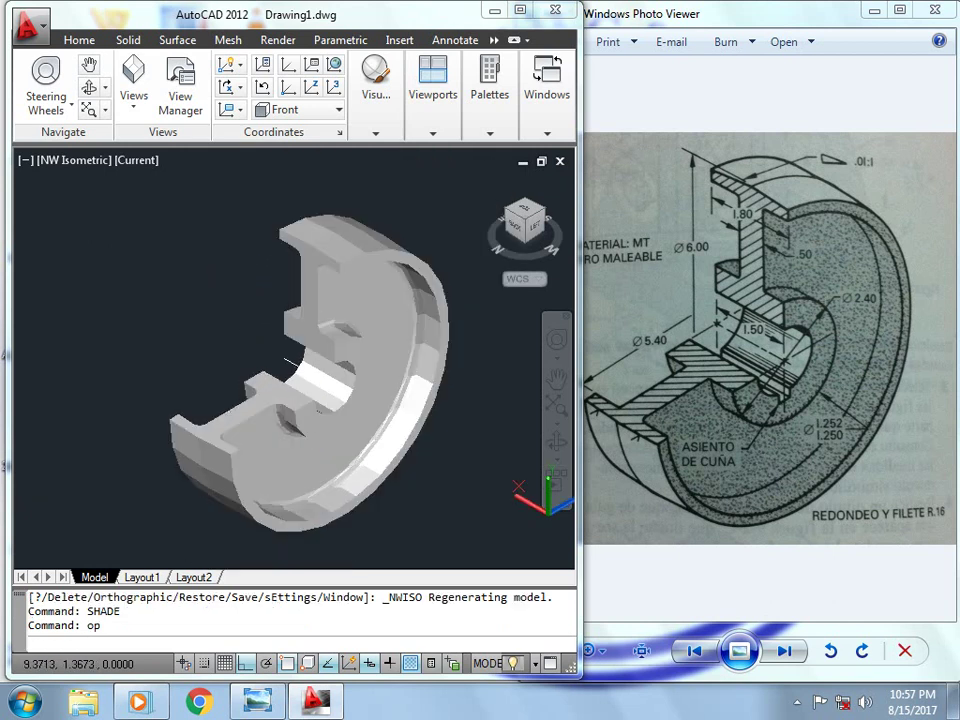
pyautogui.press('Return')
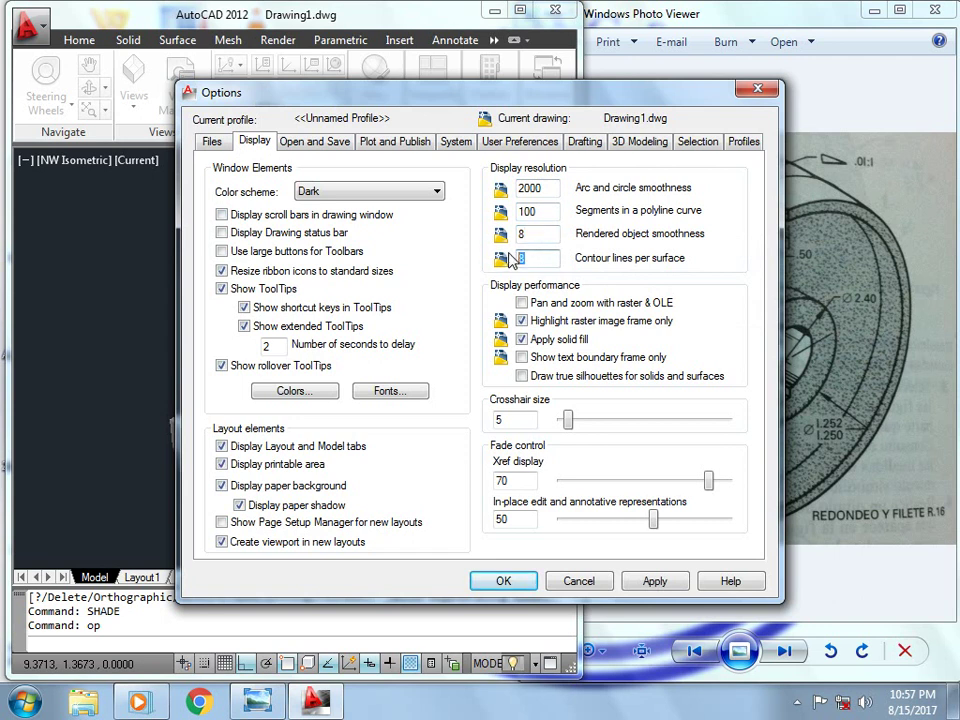
pyautogui.click(486, 580)
pyautogui.scroll(2, 414, 482)
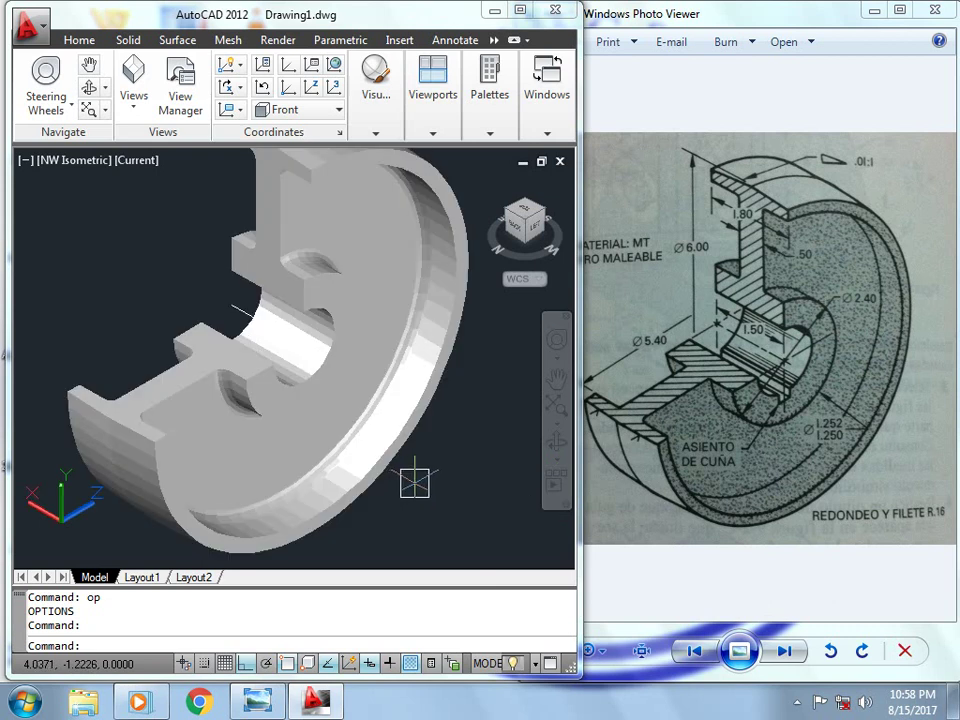
pyautogui.scroll(-2, 420, 487)
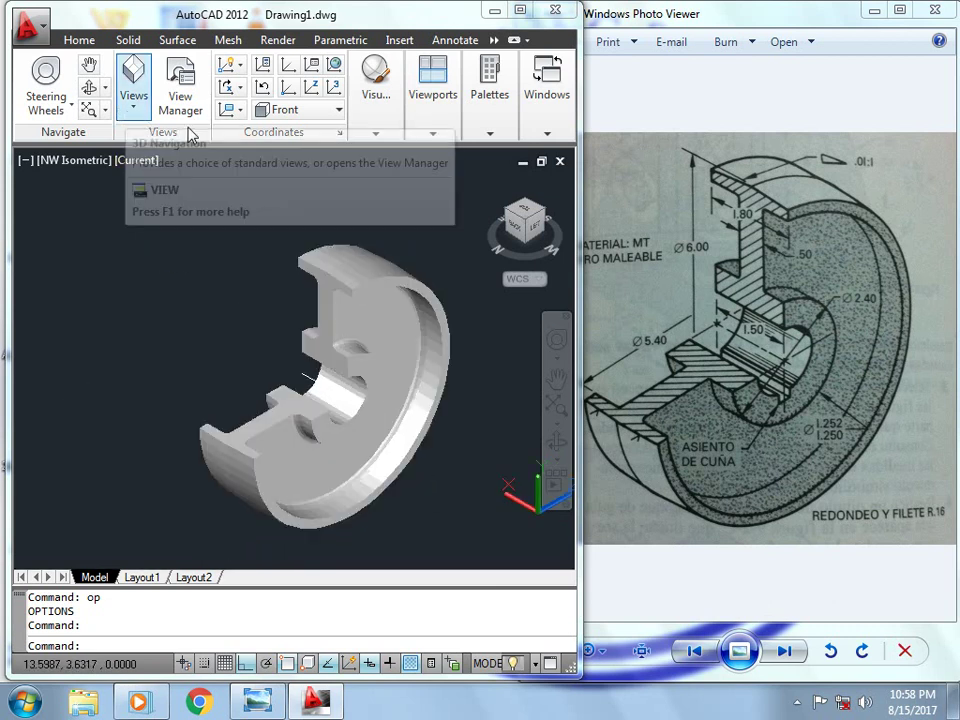
# - View the model from the back, try an Object UCS, then reset the UCS to World
pyautogui.click(519, 235)
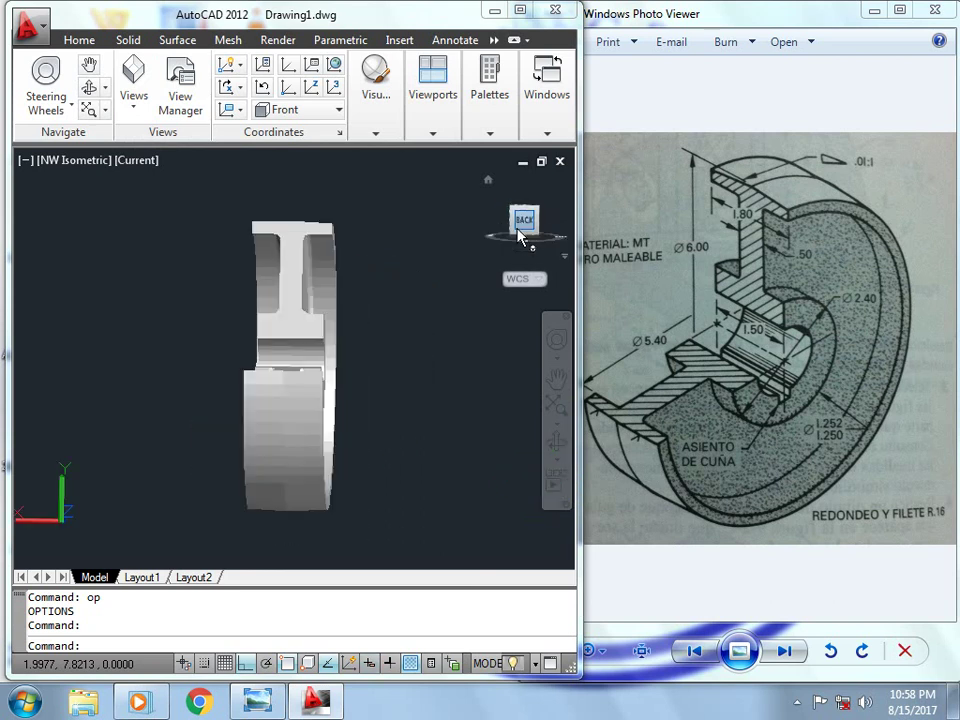
pyautogui.click(241, 110)
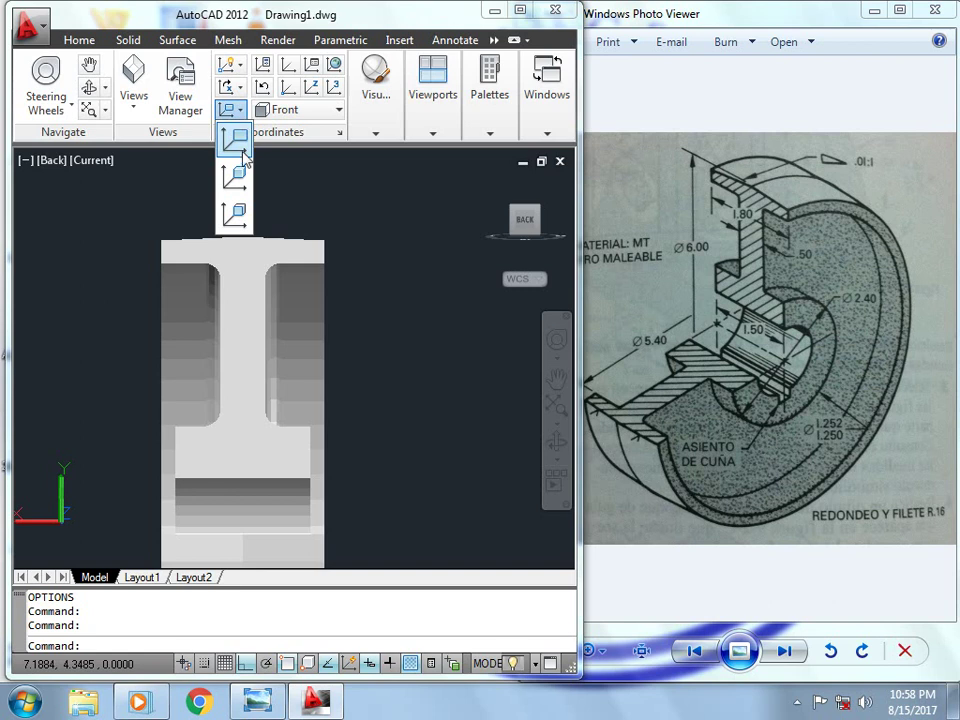
pyautogui.click(235, 178)
pyautogui.click(240, 284)
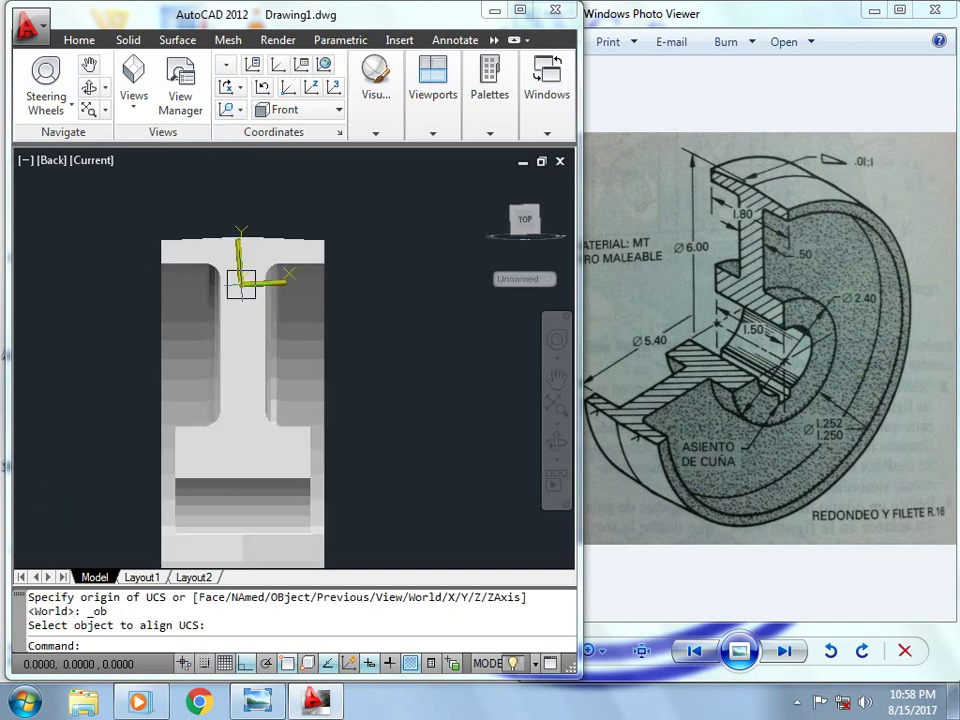
pyautogui.rightClick(240, 284)
pyautogui.click(261, 297)
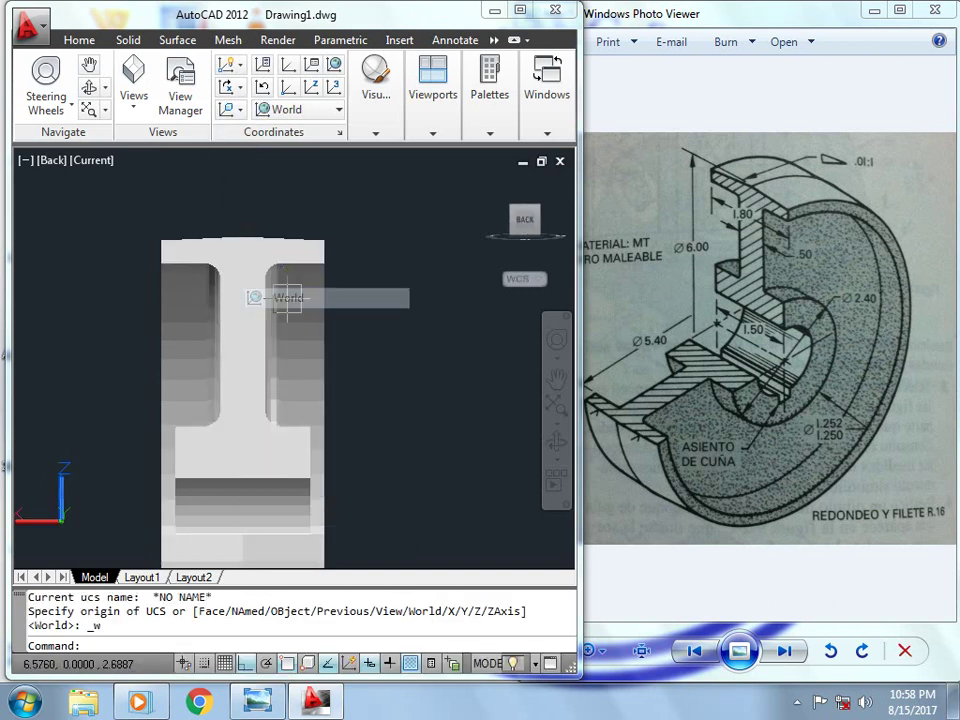
# - Align the UCS to a solid face, flipping it about X and Y before accepting
pyautogui.click(241, 112)
pyautogui.click(238, 213)
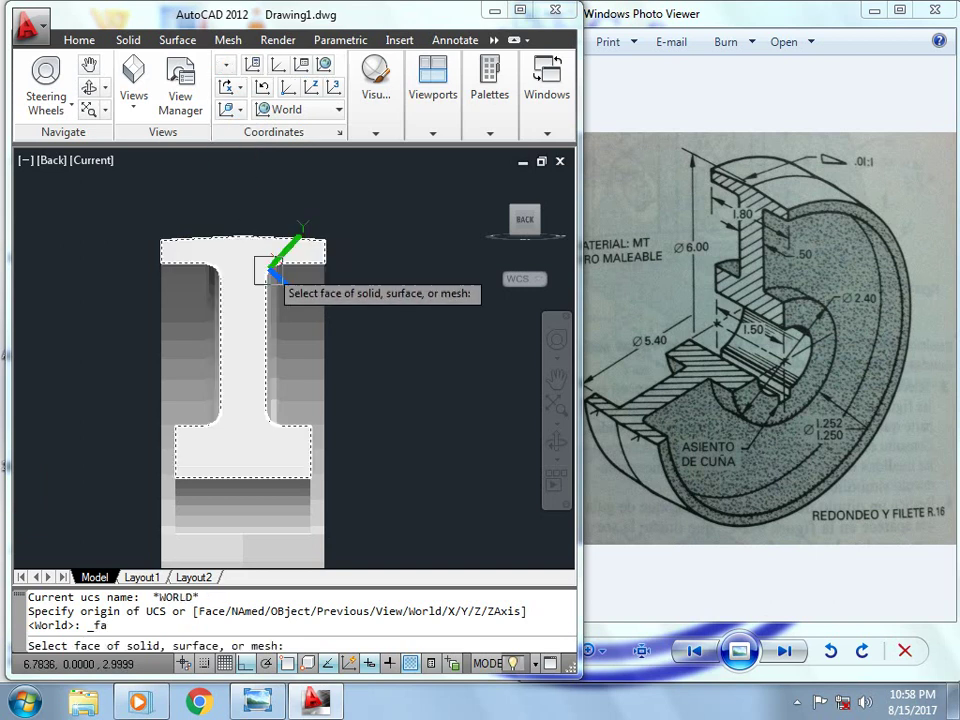
pyautogui.click(238, 442)
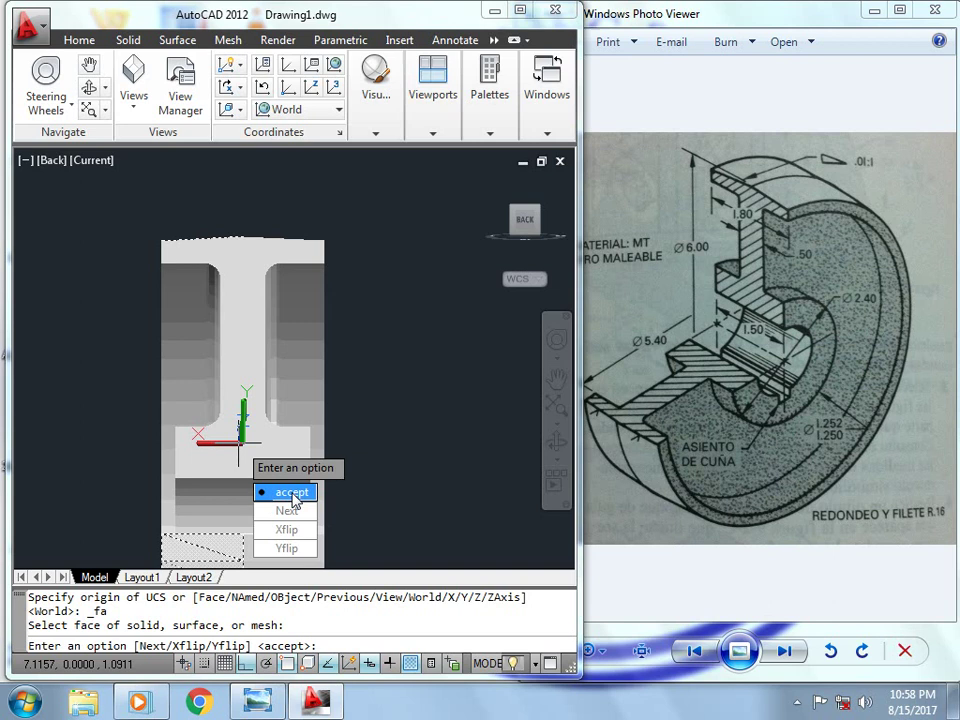
pyautogui.press('Return')
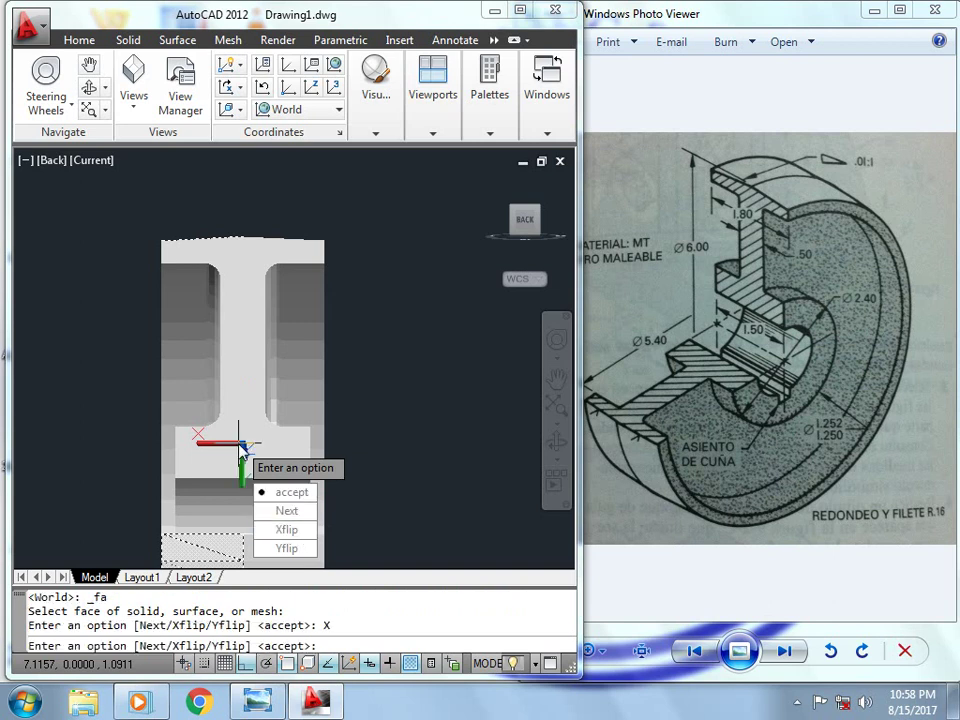
pyautogui.click(287, 529)
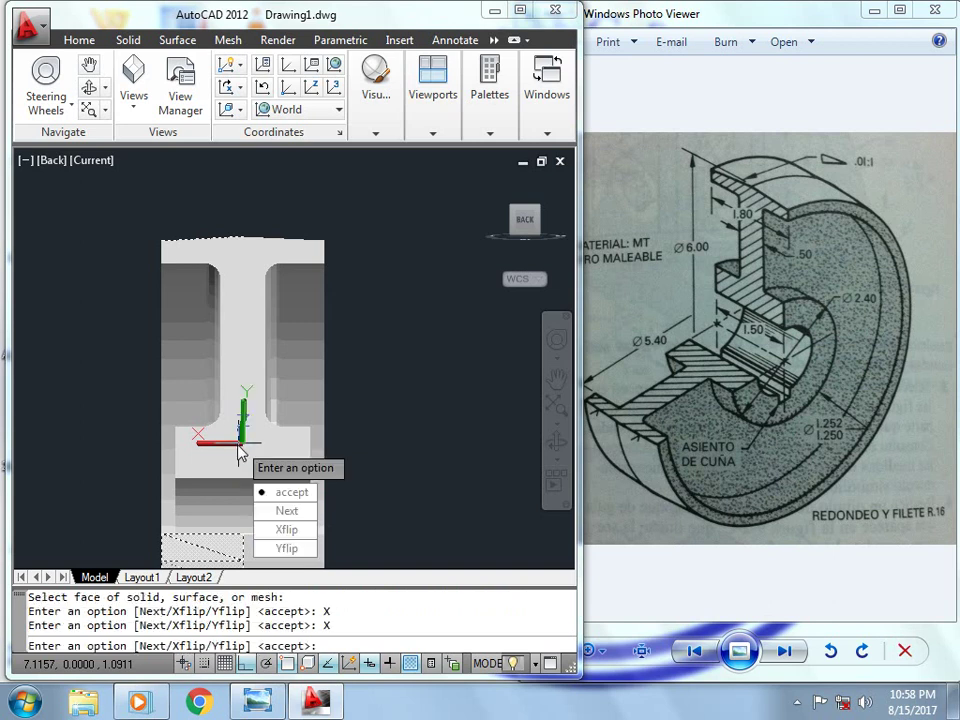
pyautogui.click(293, 549)
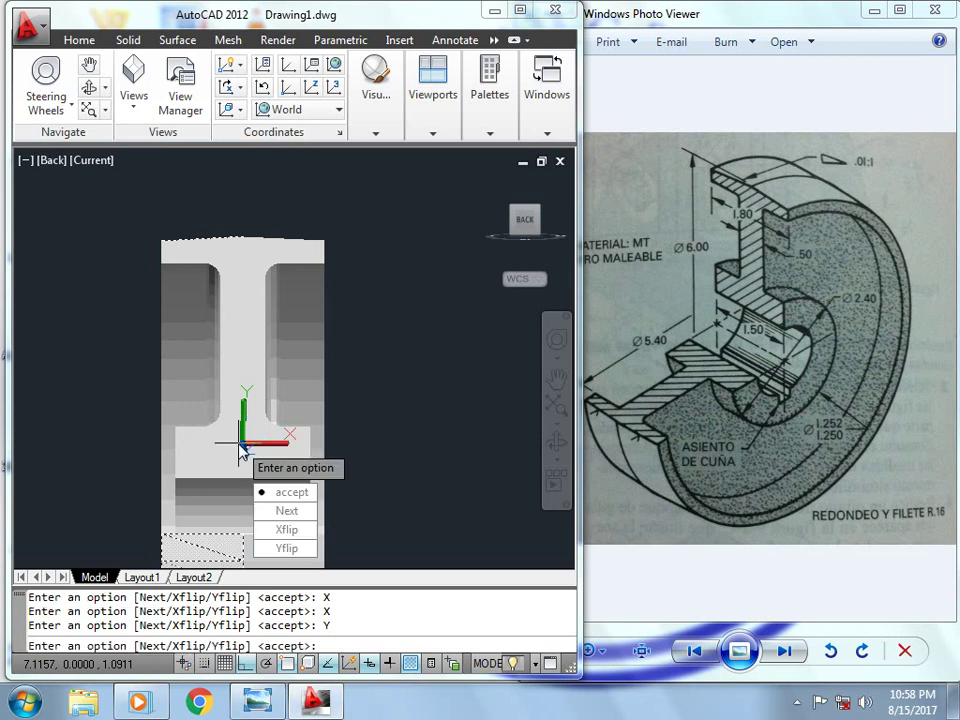
pyautogui.click(292, 492)
pyautogui.scroll(3, 363, 425)
pyautogui.scroll(-3, 343, 418)
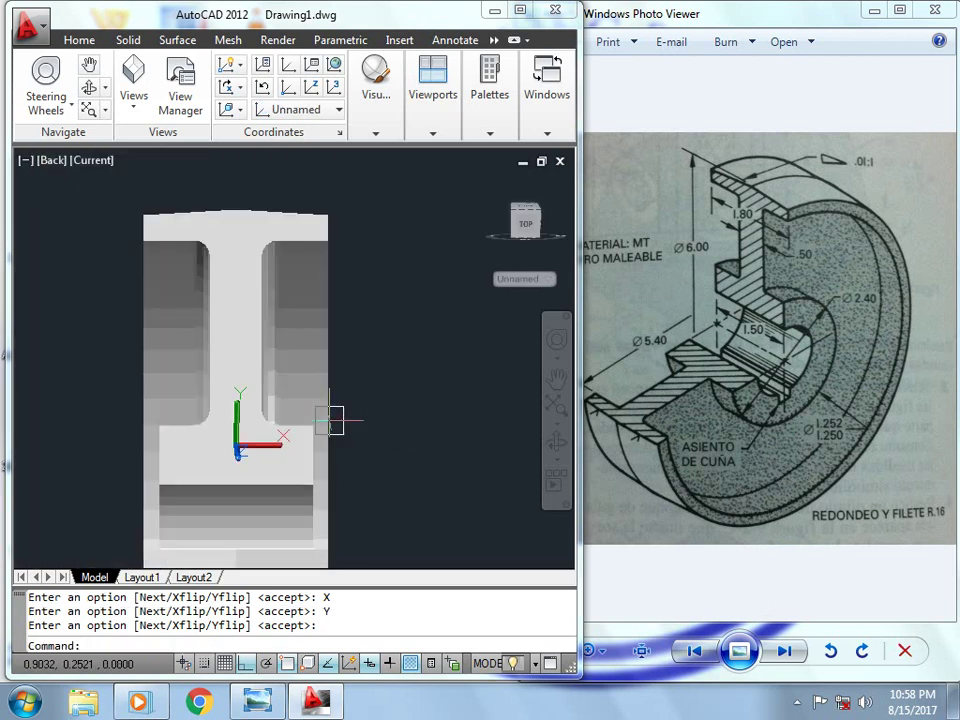
pyautogui.scroll(-1, 300, 364)
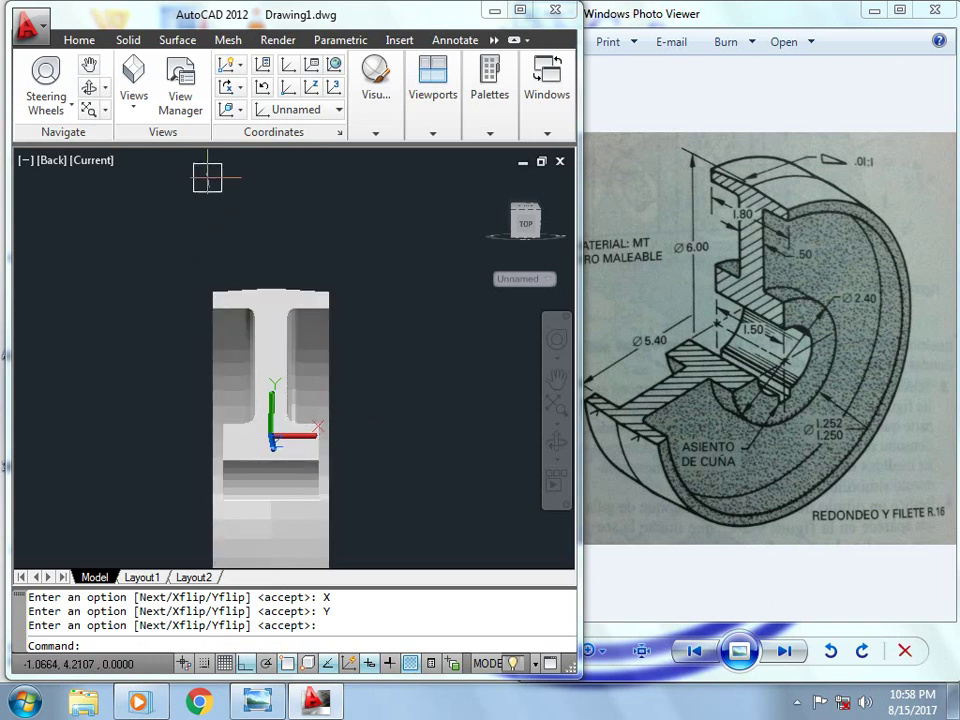
# - Re-align the UCS to the I-profile's flat face and accept it
pyautogui.click(235, 118)
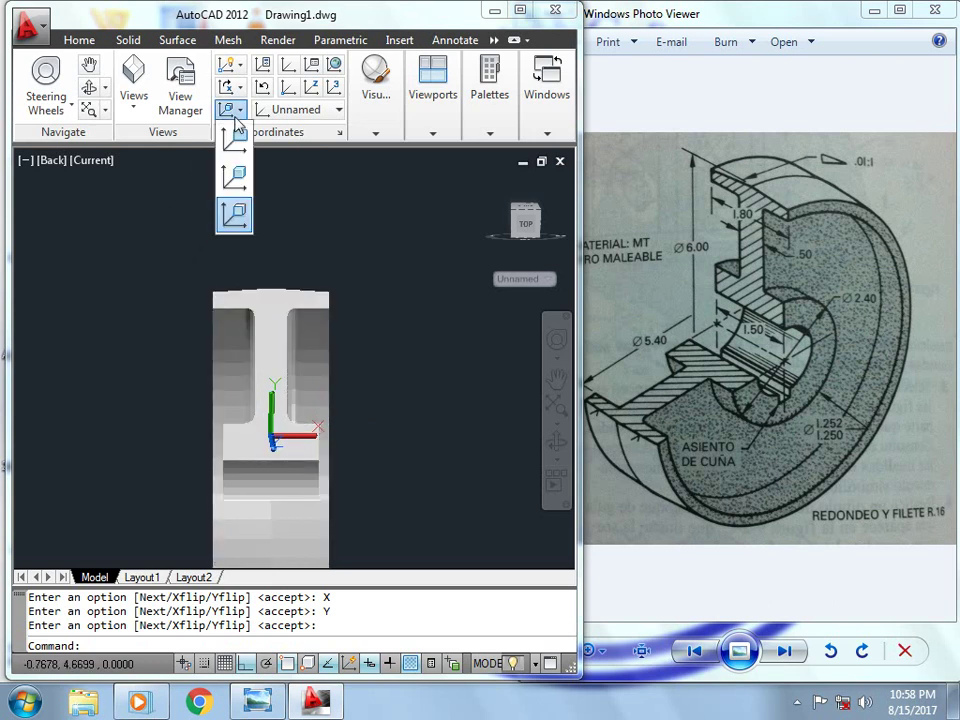
pyautogui.click(235, 215)
pyautogui.scroll(3, 250, 441)
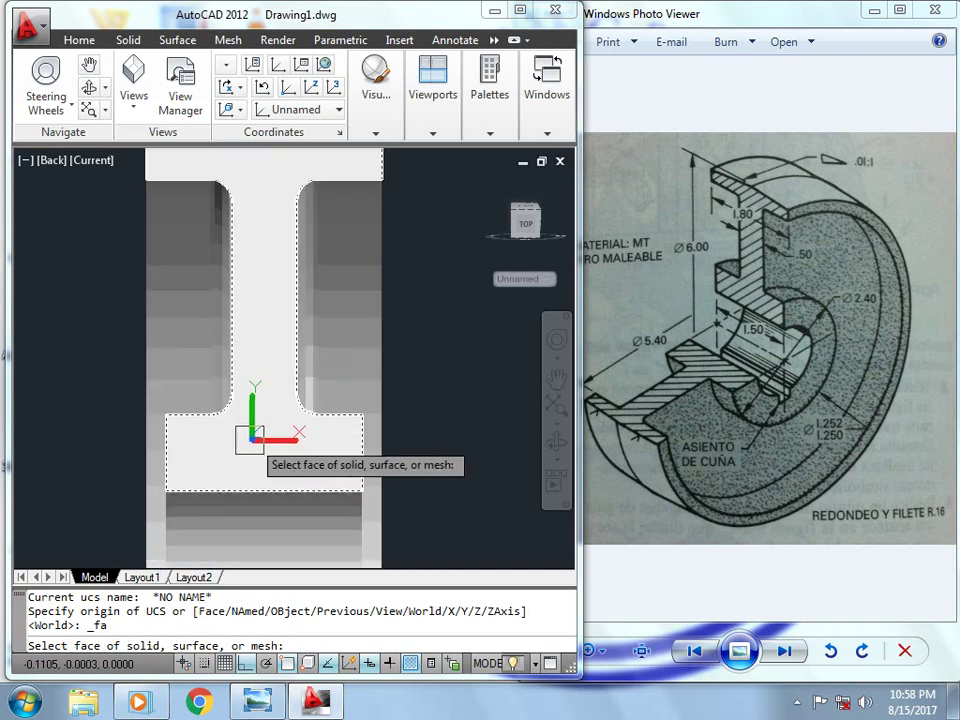
pyautogui.click(250, 438)
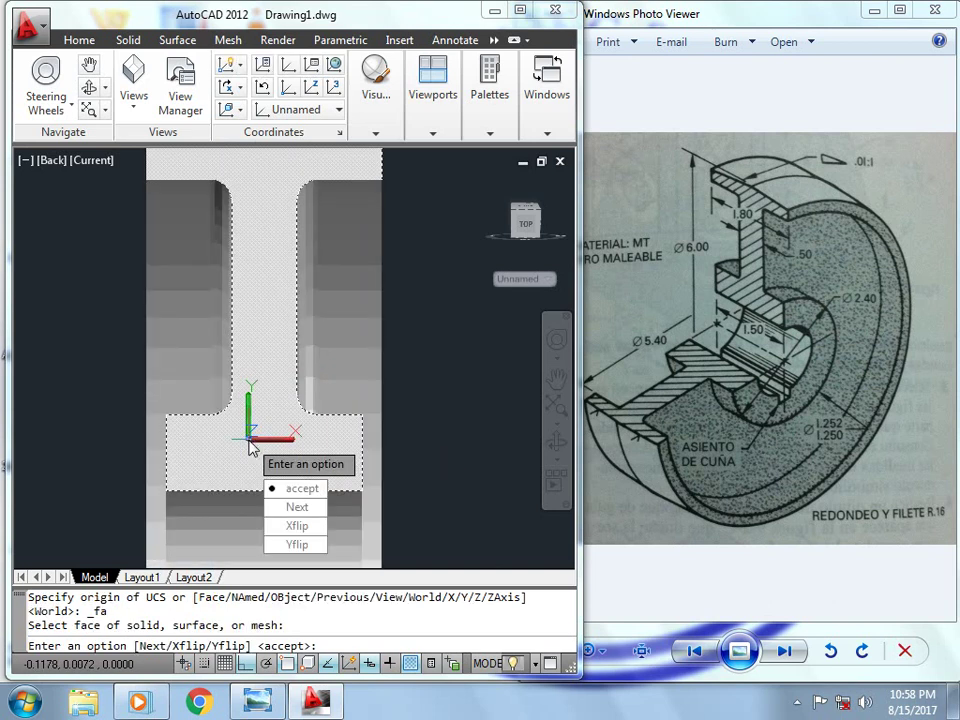
pyautogui.click(289, 490)
pyautogui.scroll(-4, 386, 446)
pyautogui.scroll(3, 354, 312)
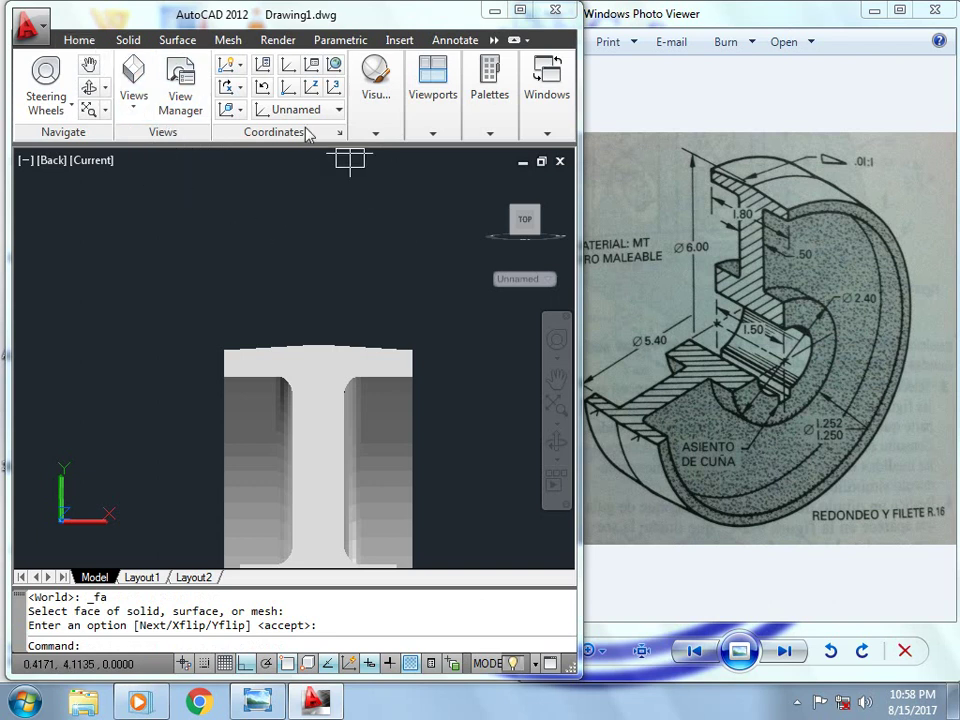
# - Browse the ribbon tool tabs, widen the AutoCAD window, and switch to annotation tools
pyautogui.click(99, 45)
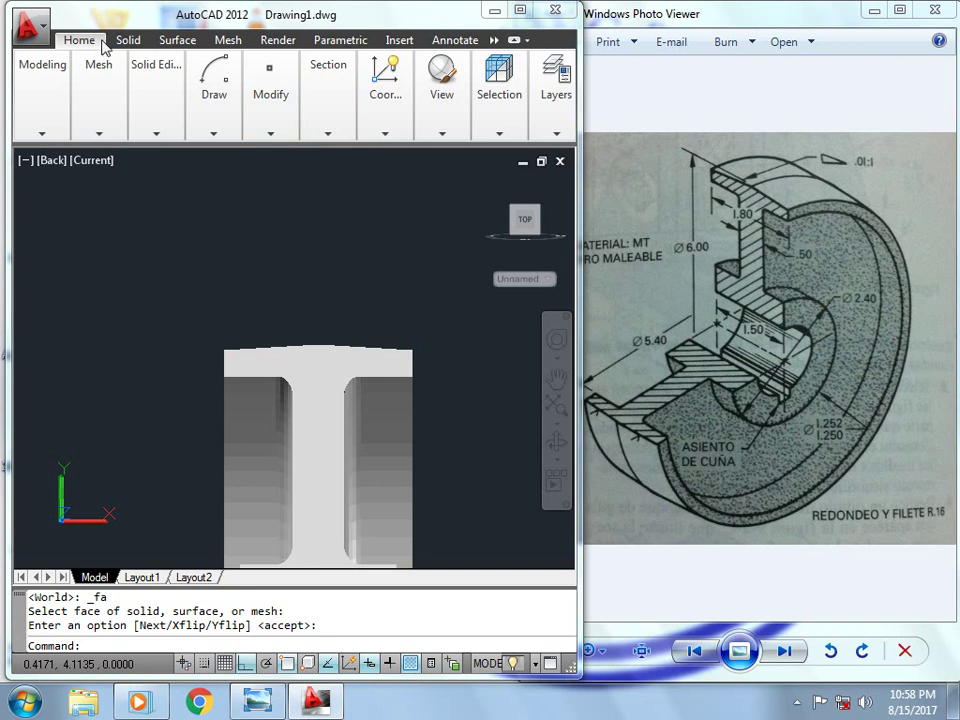
pyautogui.click(170, 100)
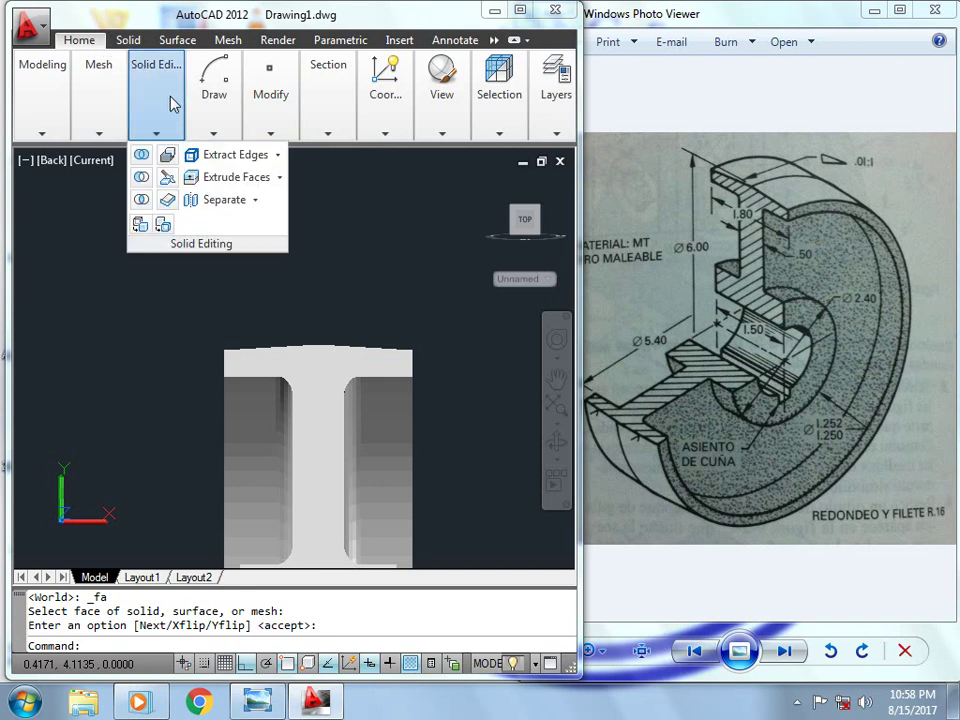
pyautogui.click(128, 40)
pyautogui.click(180, 40)
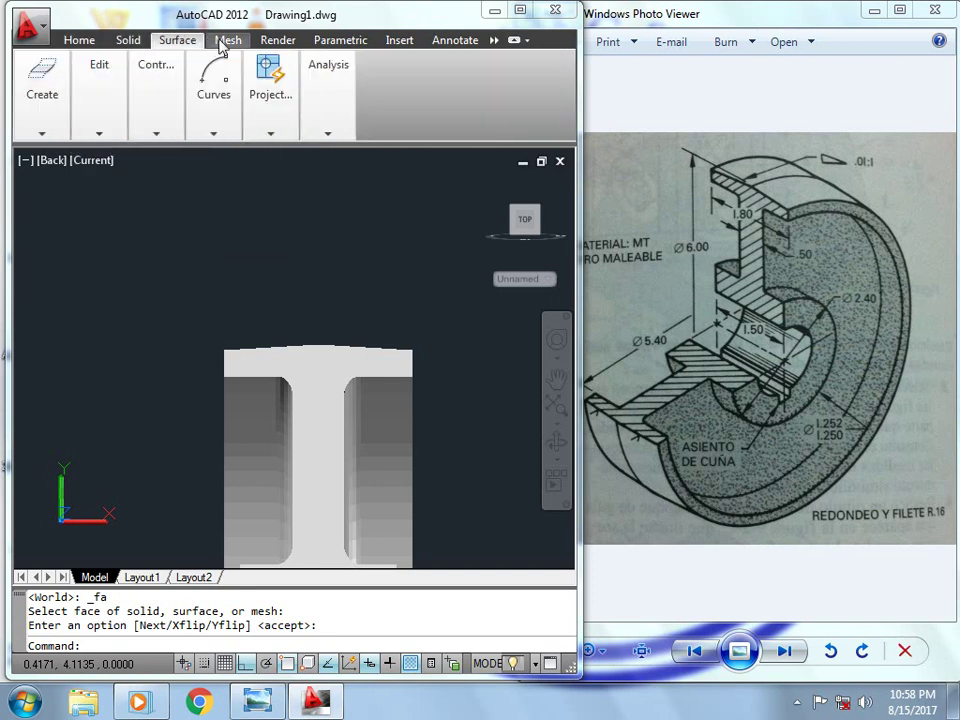
pyautogui.click(225, 42)
pyautogui.click(288, 44)
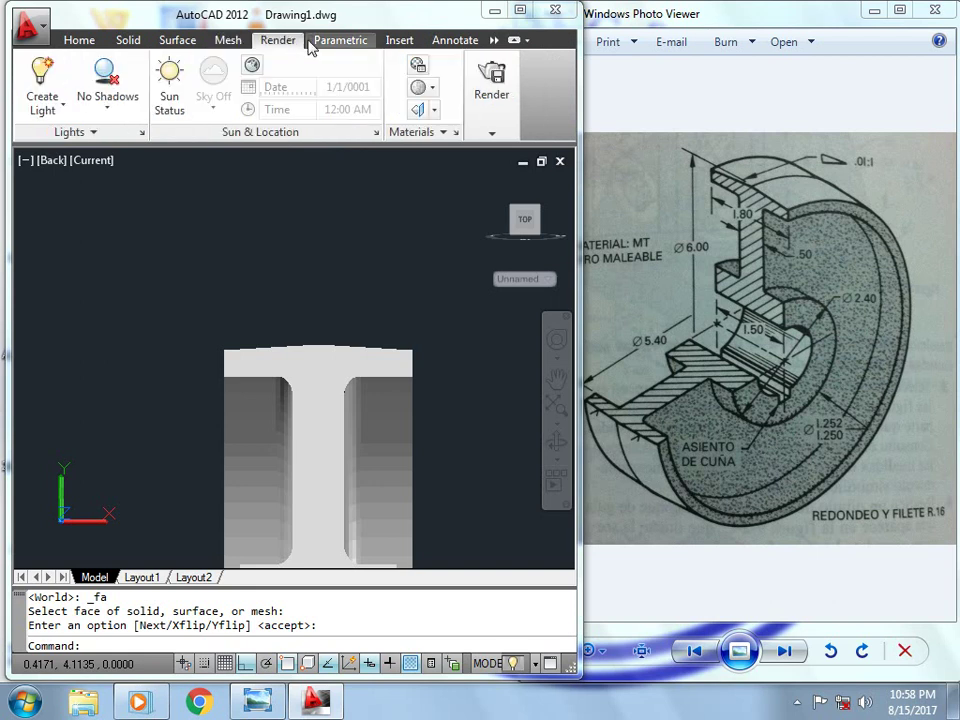
pyautogui.click(322, 42)
pyautogui.moveTo(580, 99); pyautogui.dragTo(668, 95)
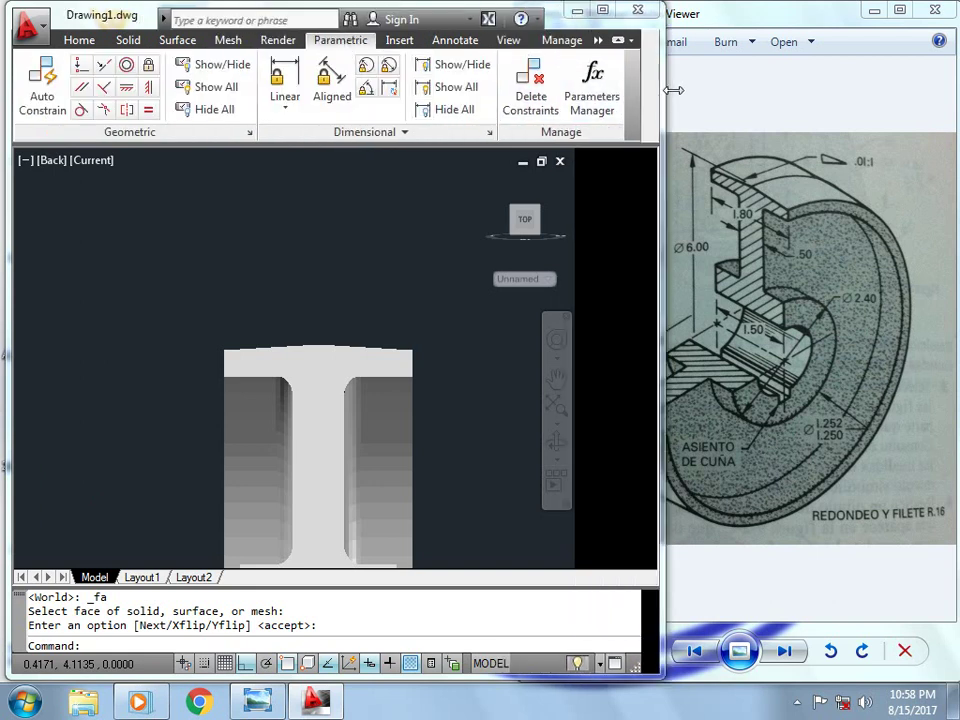
pyautogui.click(460, 41)
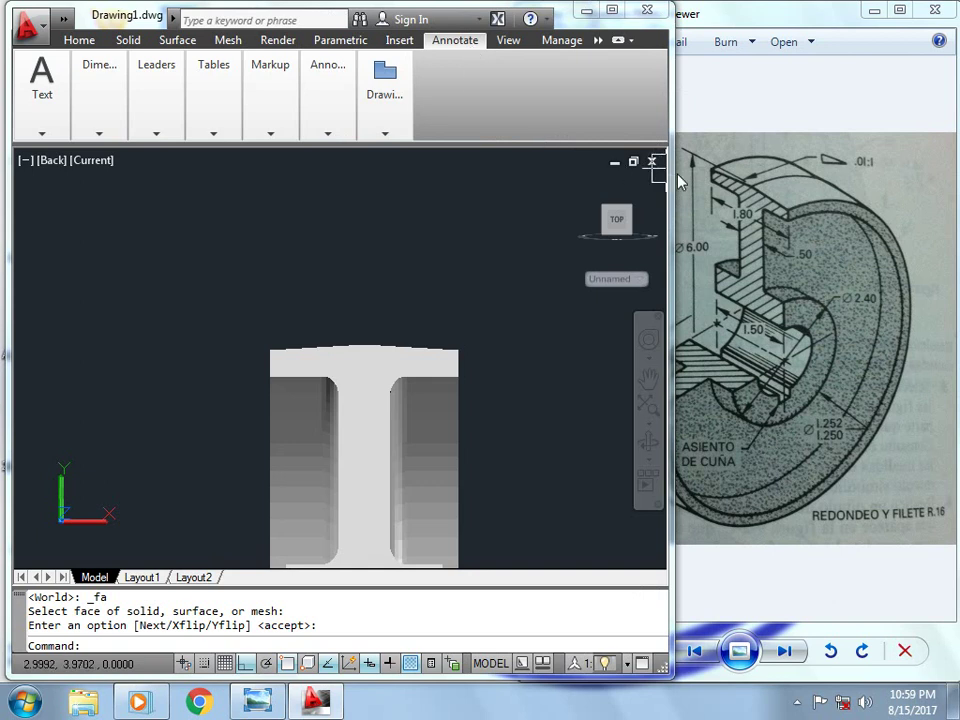
# - Add linear dimensions 1.2132 right of the part and 0.6233 left of it
pyautogui.moveTo(99, 80)
pyautogui.click(108, 165)
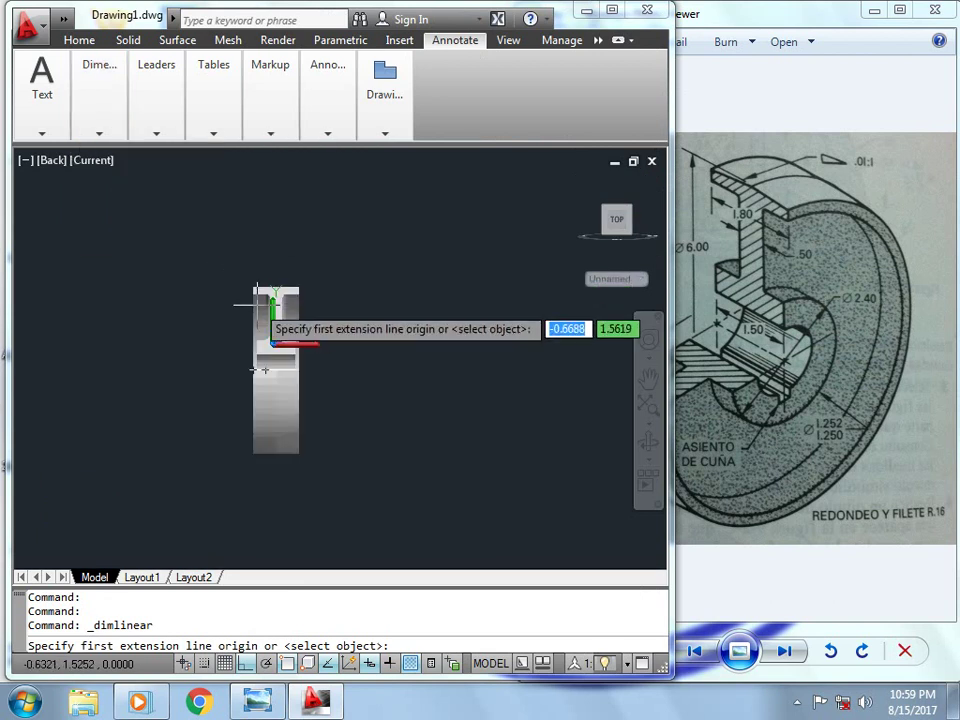
pyautogui.scroll(5, 262, 370)
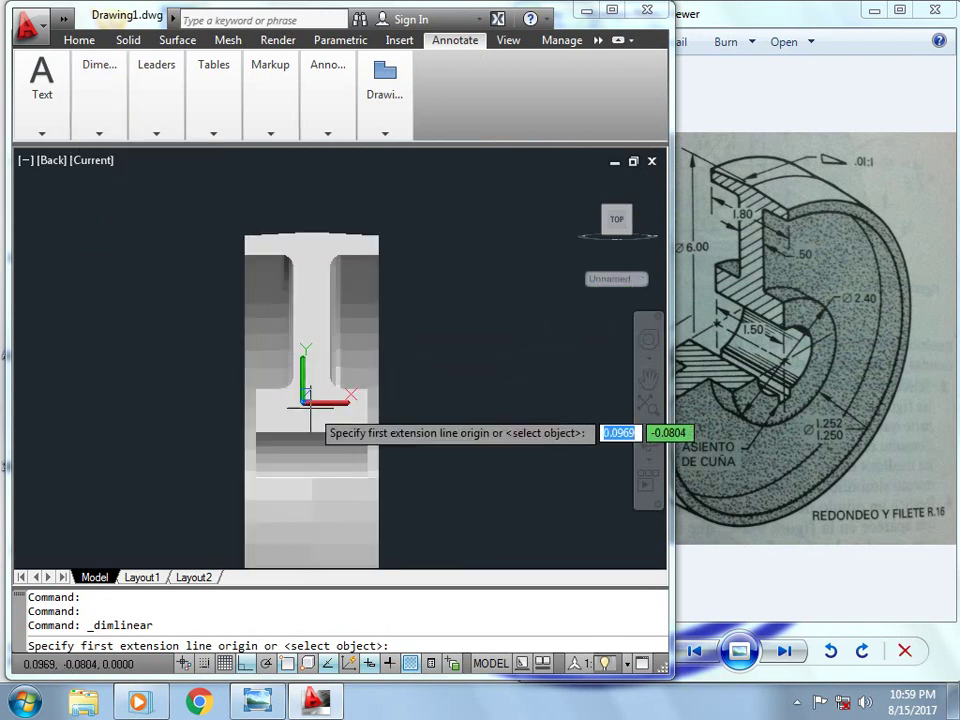
pyautogui.click(367, 478)
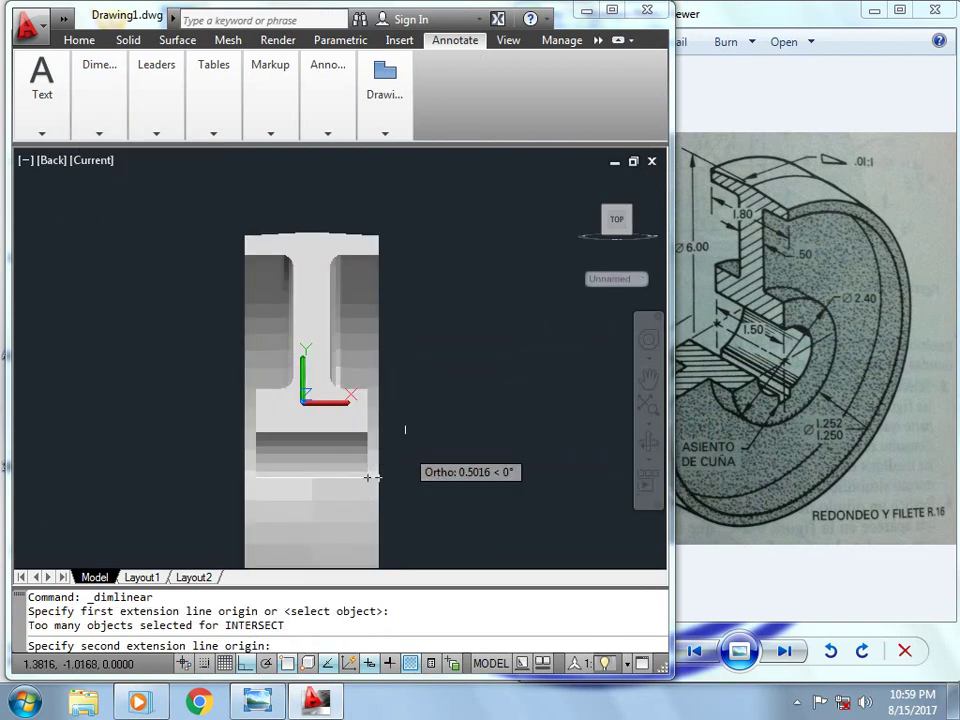
pyautogui.click(367, 388)
pyautogui.click(420, 440)
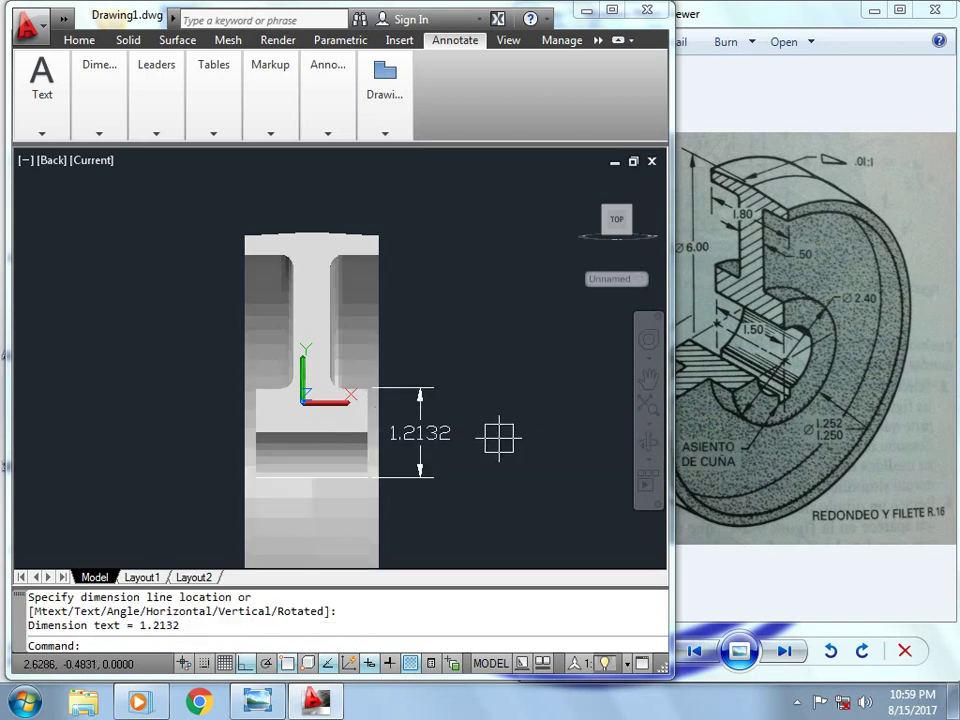
pyautogui.press('Return')
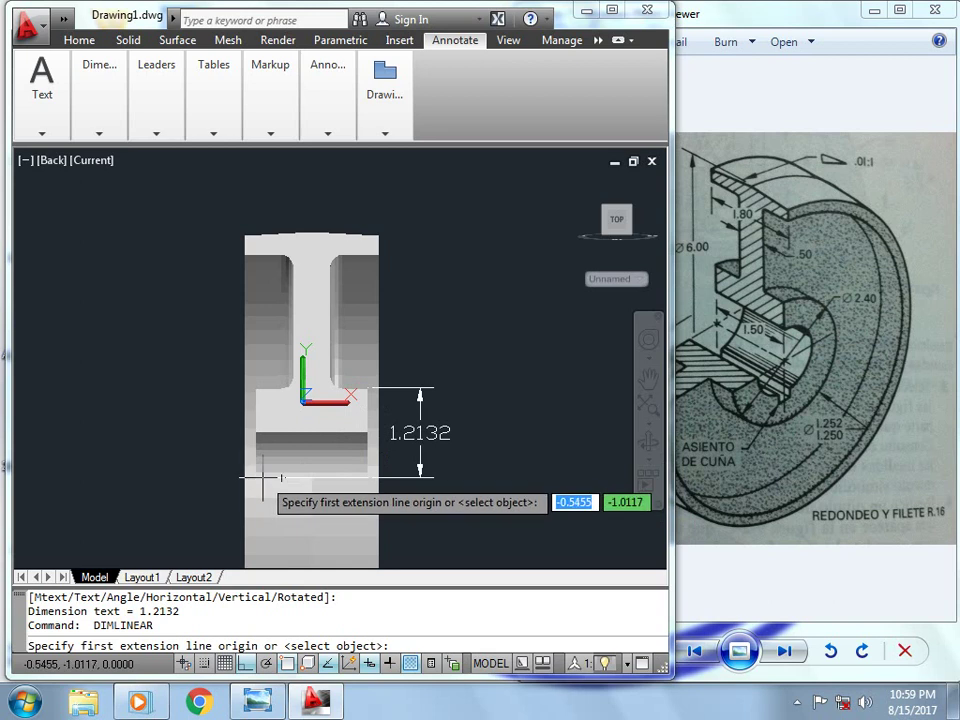
pyautogui.scroll(3, 263, 483)
pyautogui.scroll(2, 251, 489)
pyautogui.click(248, 418)
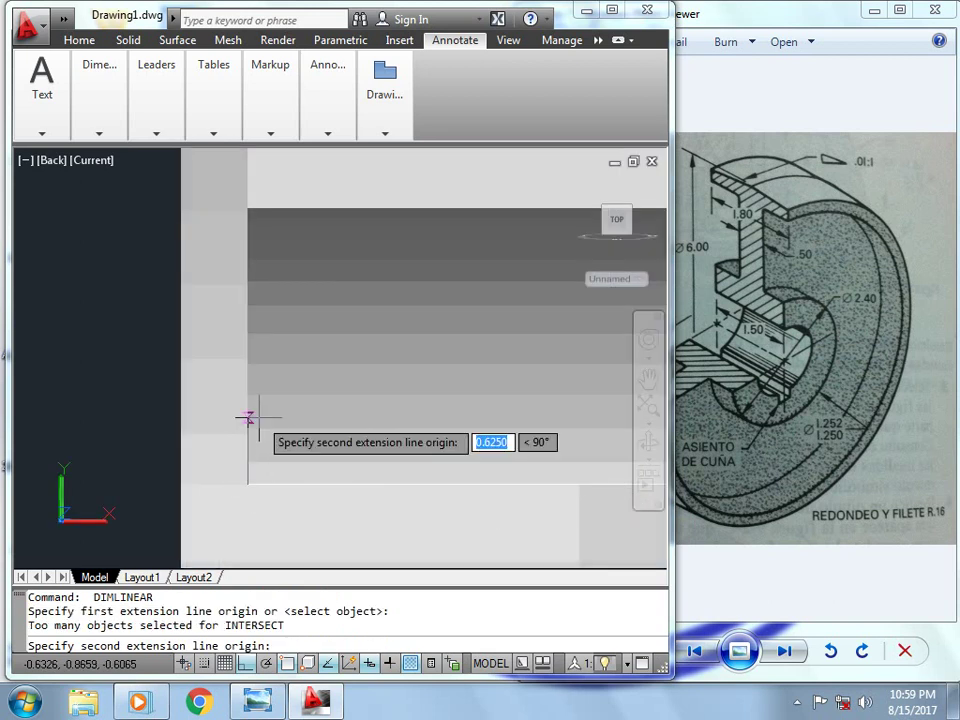
pyautogui.scroll(-2, 250, 414)
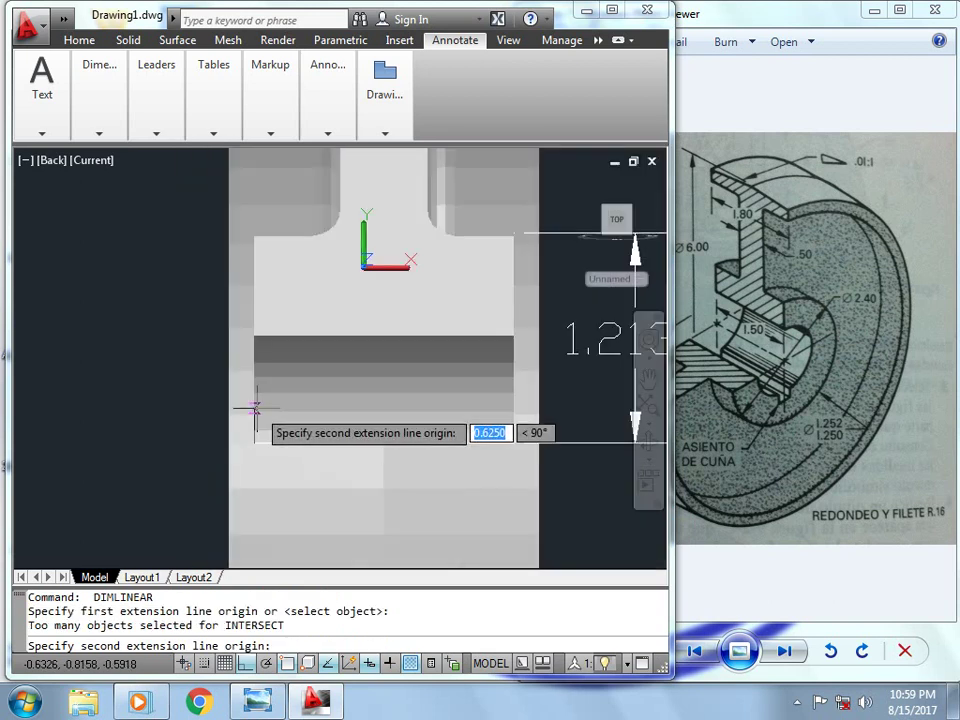
pyautogui.click(254, 340)
pyautogui.scroll(-1, 250, 375)
pyautogui.scroll(1, 215, 370)
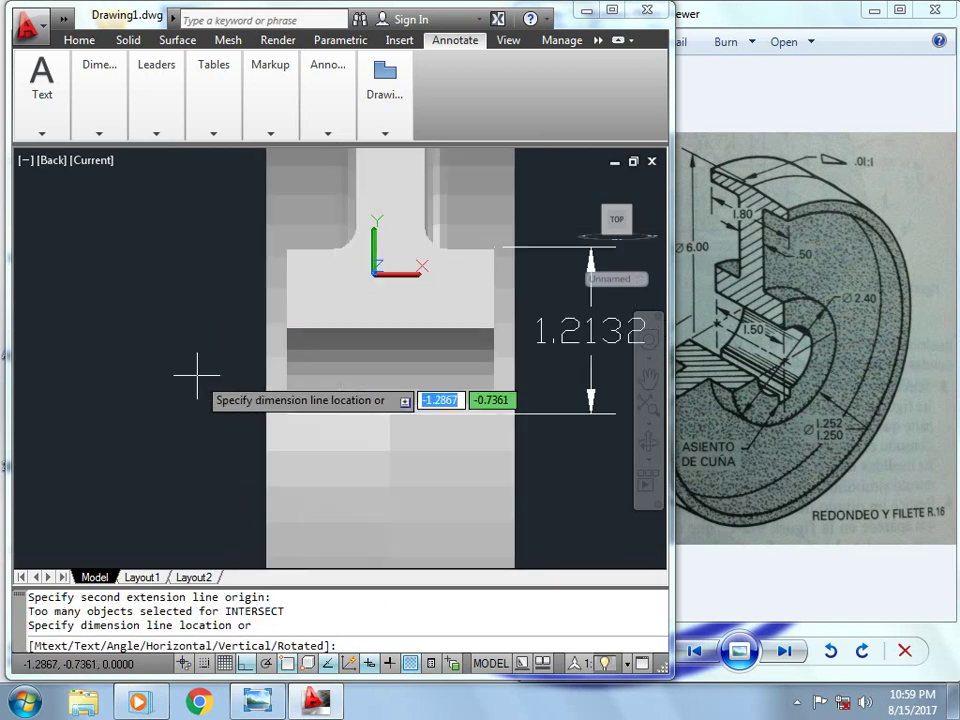
pyautogui.click(97, 375)
# - Add the 3.0000 height dimension on the left and 3.3000 overall height on the right
pyautogui.press('Return')
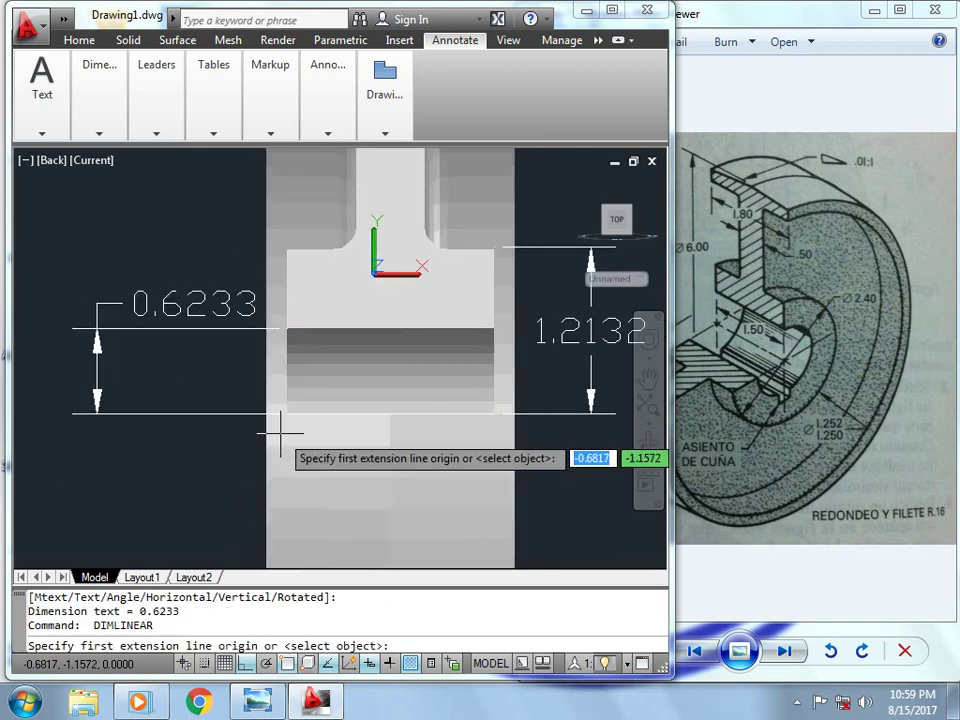
pyautogui.scroll(2, 279, 403)
pyautogui.scroll(1, 278, 405)
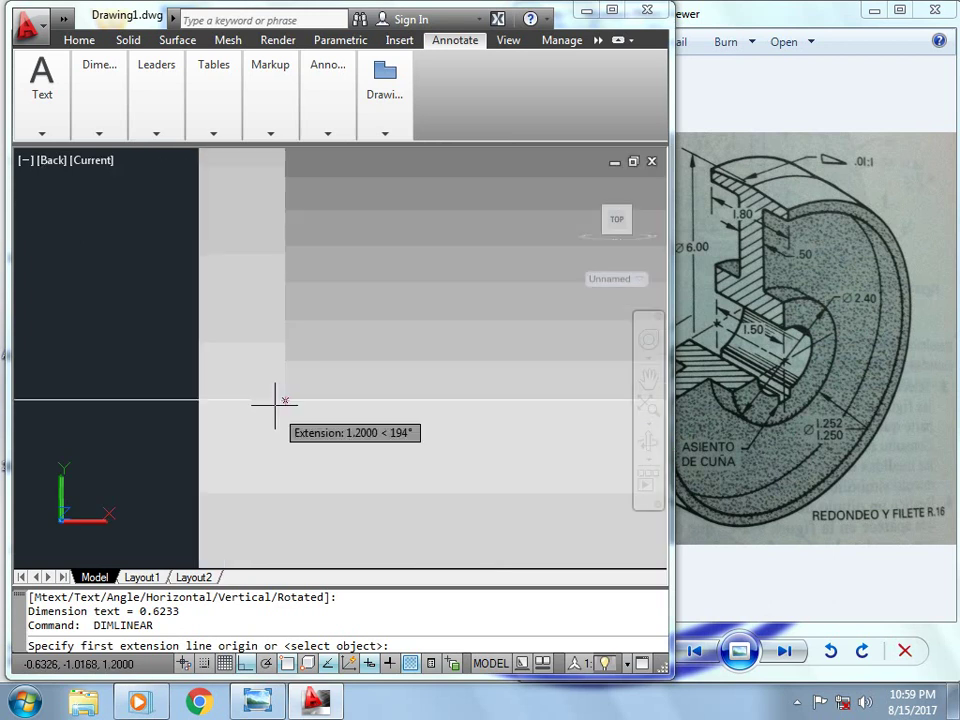
pyautogui.click(279, 400)
pyautogui.scroll(-3, 279, 400)
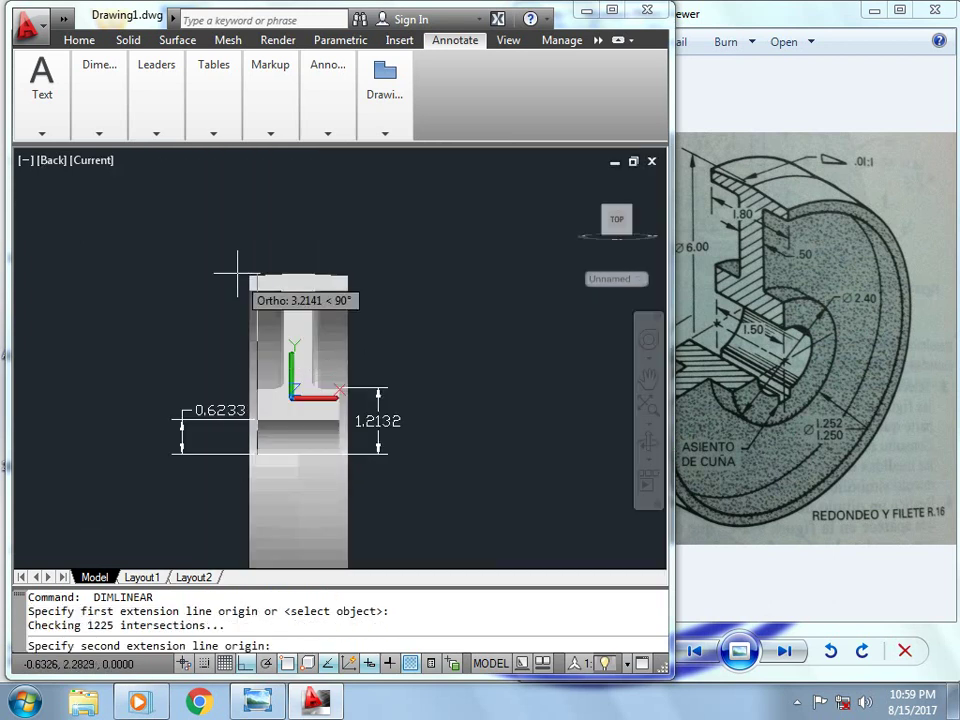
pyautogui.scroll(3, 274, 355)
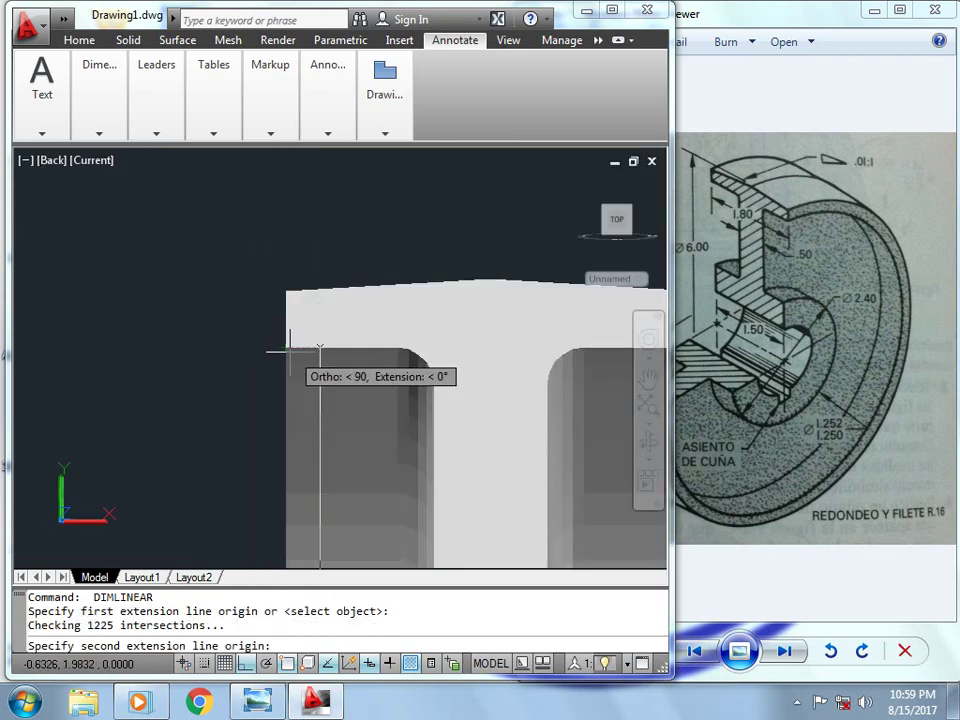
pyautogui.click(288, 348)
pyautogui.scroll(-3, 210, 420)
pyautogui.scroll(2, 200, 410)
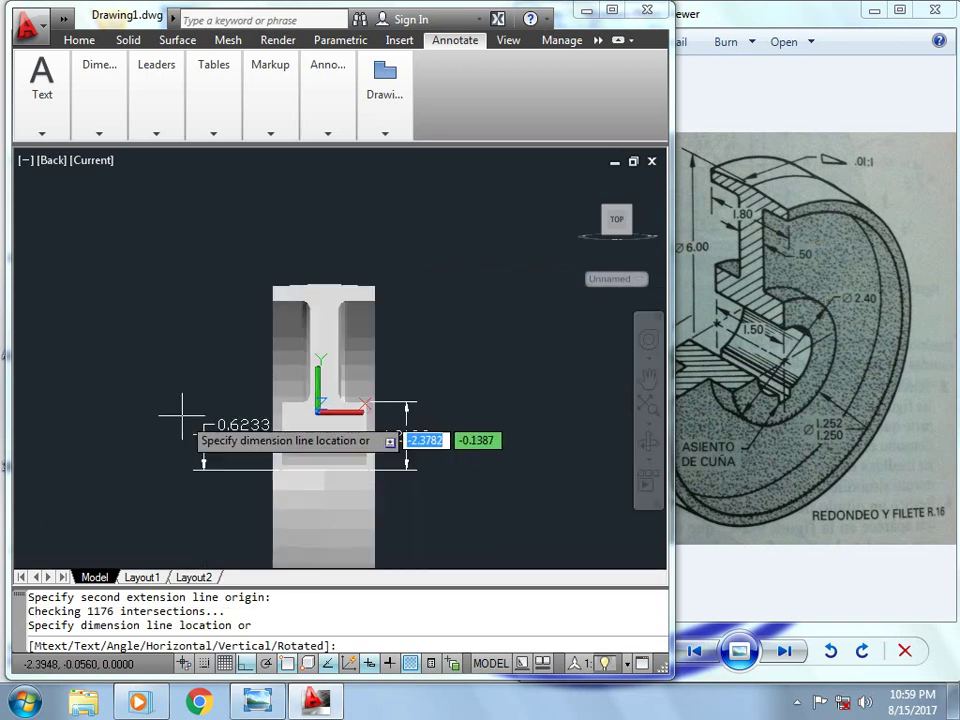
pyautogui.click(220, 390)
pyautogui.press('Return')
pyautogui.scroll(3, 280, 460)
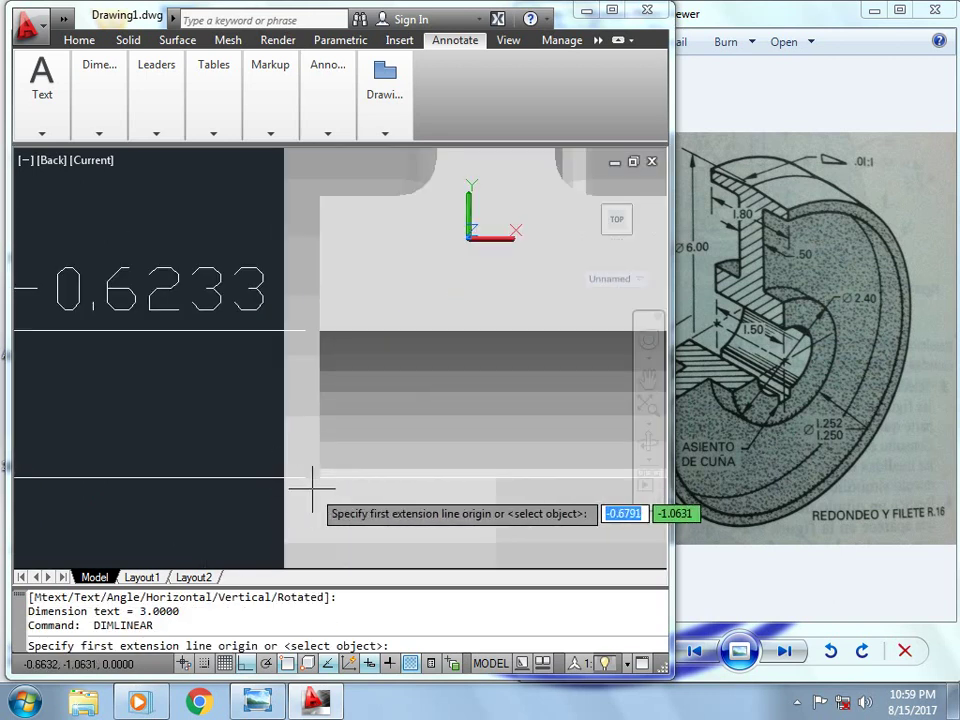
pyautogui.click(317, 476)
pyautogui.scroll(-3, 317, 476)
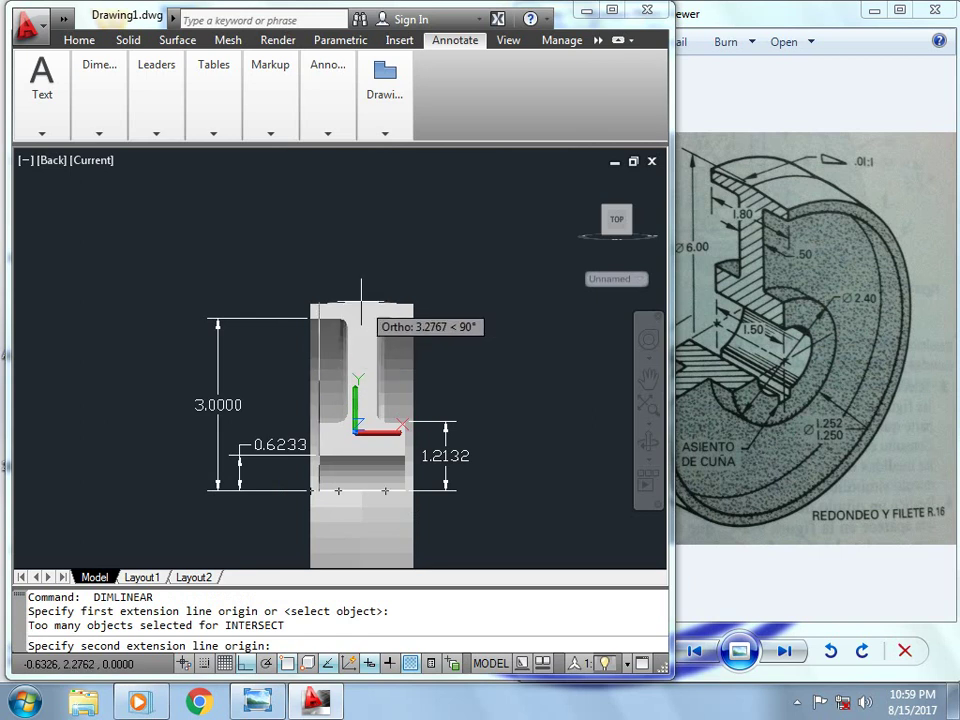
pyautogui.scroll(3, 361, 300)
pyautogui.click(376, 298)
pyautogui.scroll(-3, 360, 300)
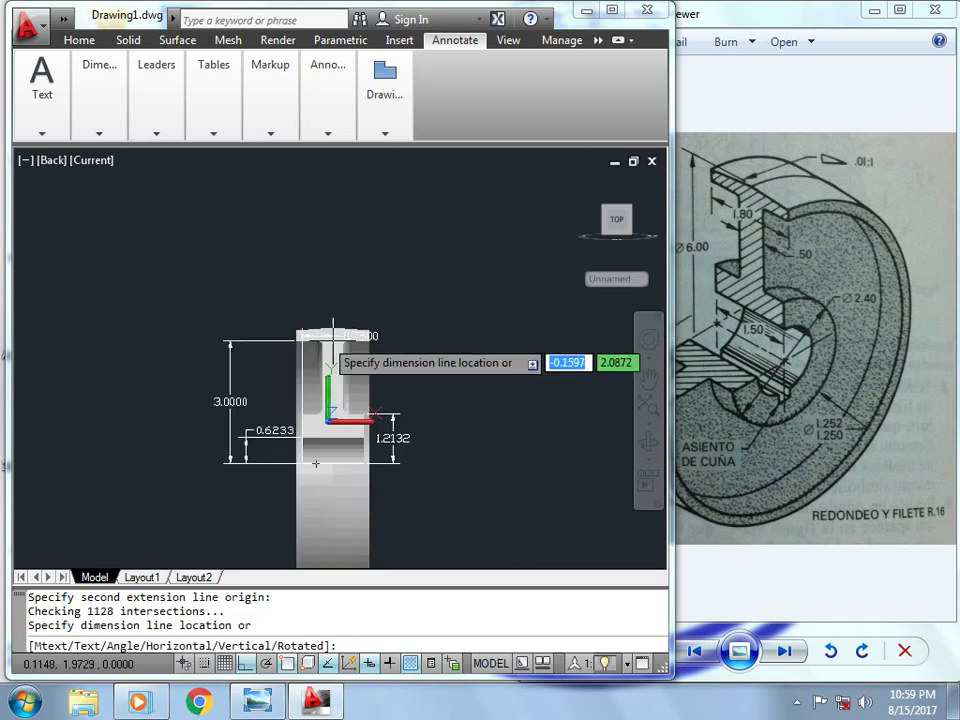
pyautogui.scroll(4, 429, 369)
pyautogui.click(439, 381)
pyautogui.scroll(-7, 427, 362)
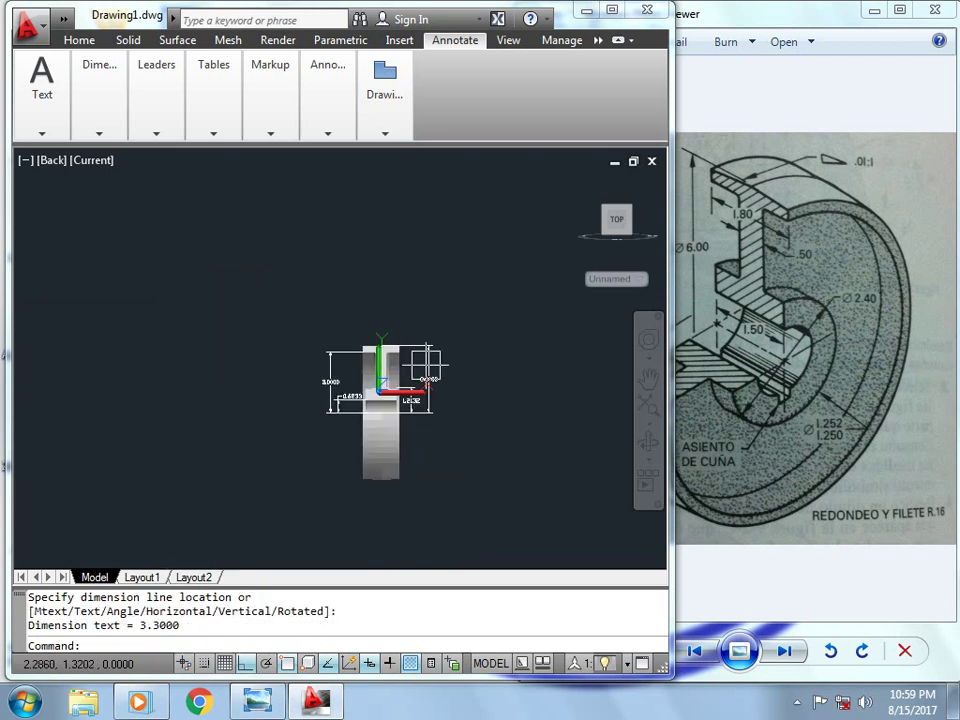
pyautogui.scroll(7, 428, 380)
# - Dimension the 0.5184 web thickness and the 1.8000 top flange width above the part
pyautogui.press('Return')
pyautogui.scroll(5, 335, 250)
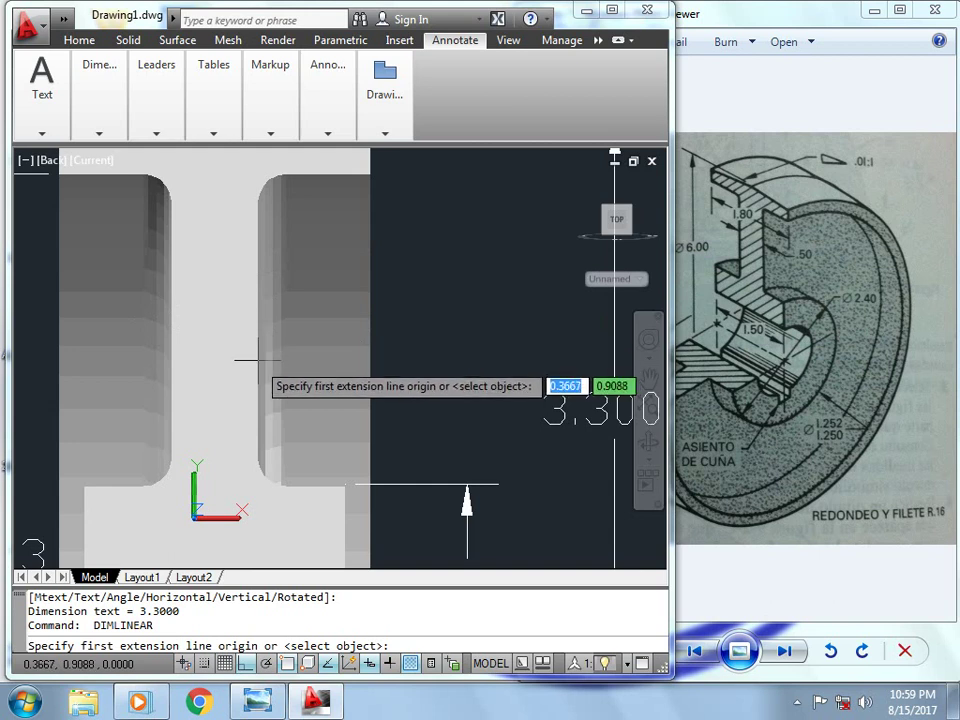
pyautogui.click(209, 327)
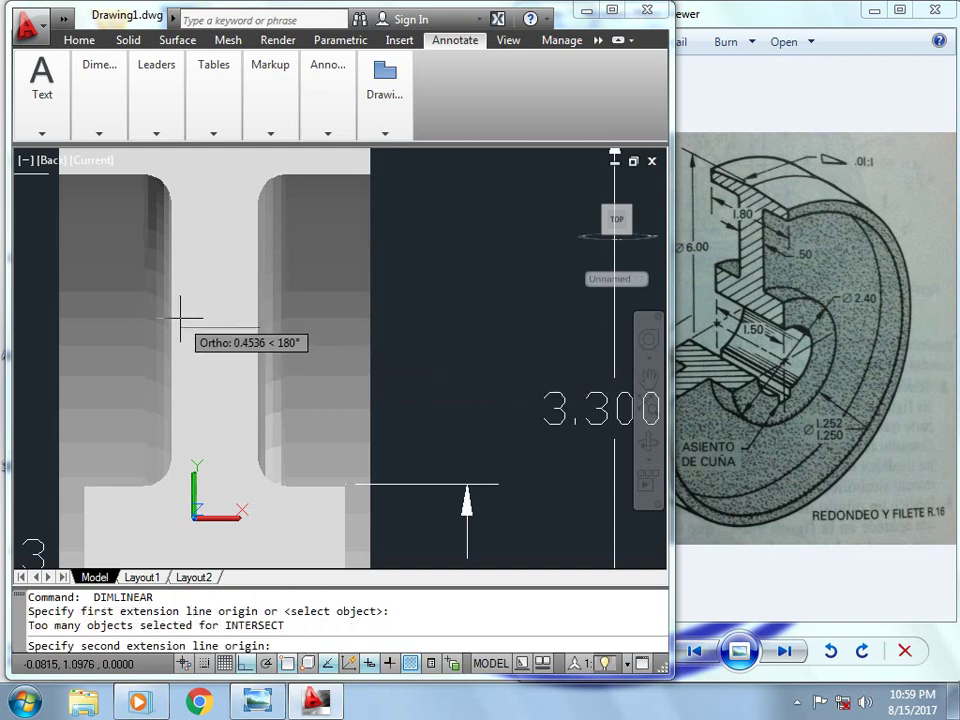
pyautogui.click(172, 328)
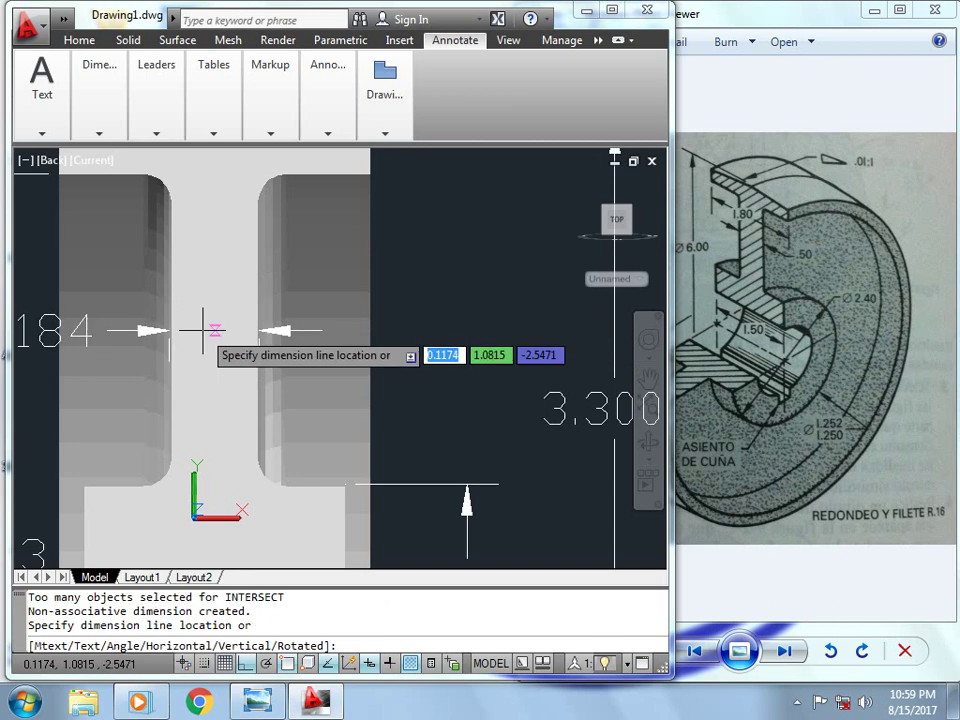
pyautogui.scroll(-2, 204, 328)
pyautogui.click(206, 317)
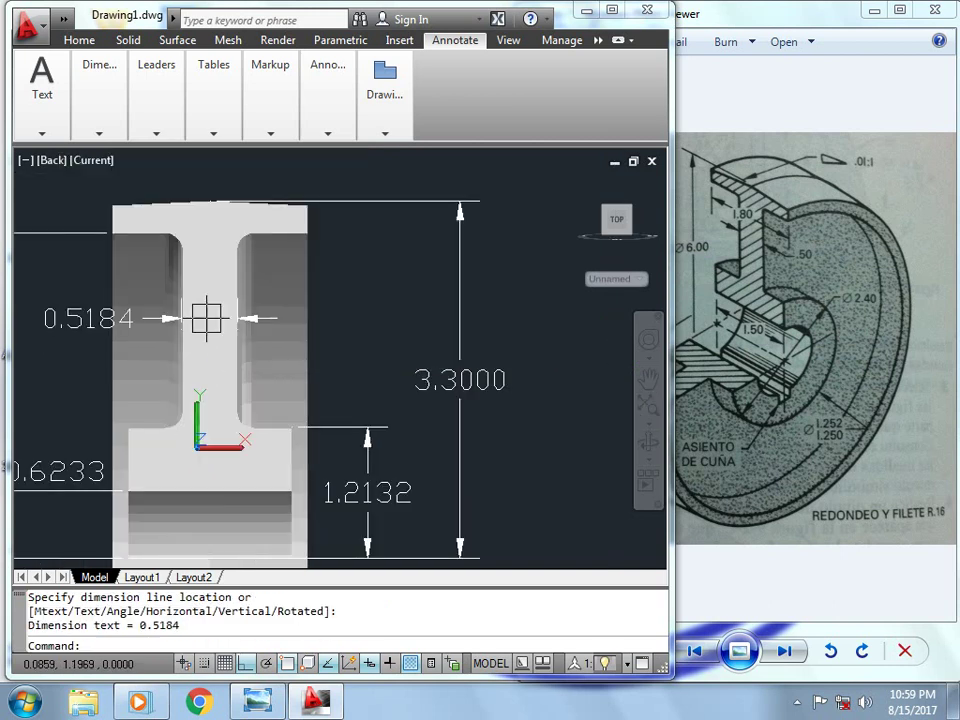
pyautogui.scroll(-4, 206, 317)
pyautogui.press('Return')
pyautogui.scroll(5, 200, 276)
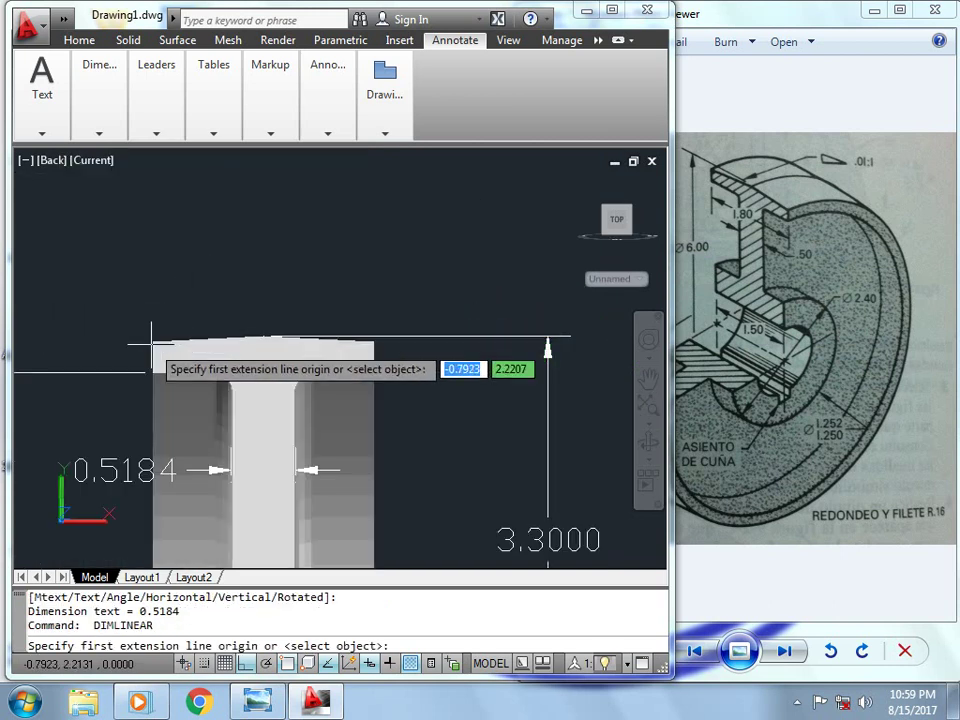
pyautogui.click(151, 342)
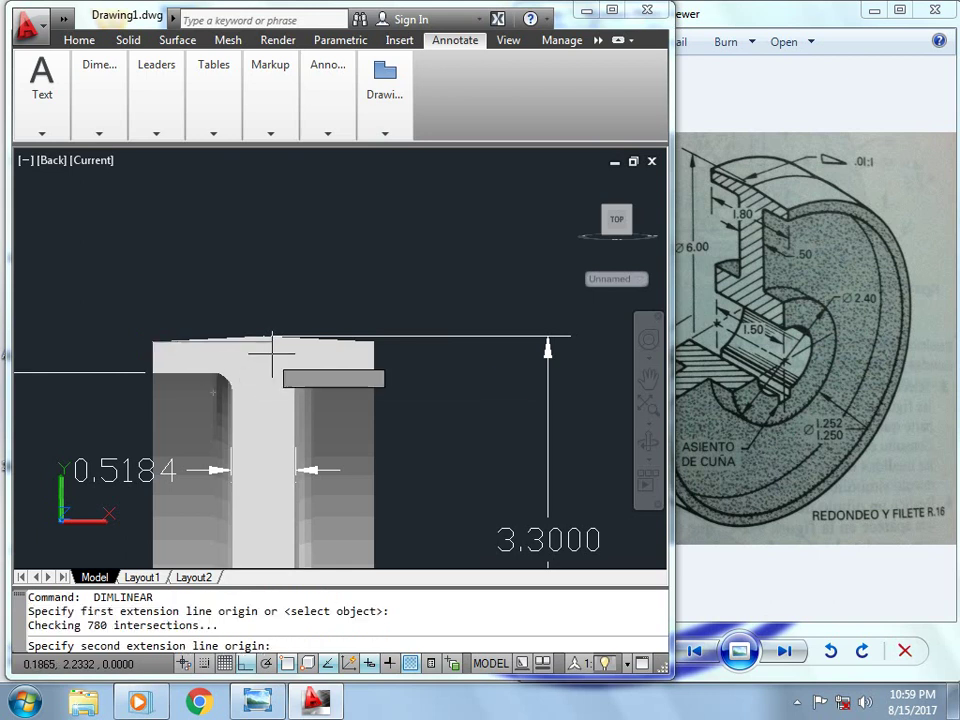
pyautogui.click(352, 330)
pyautogui.click(321, 294)
pyautogui.scroll(-5, 321, 303)
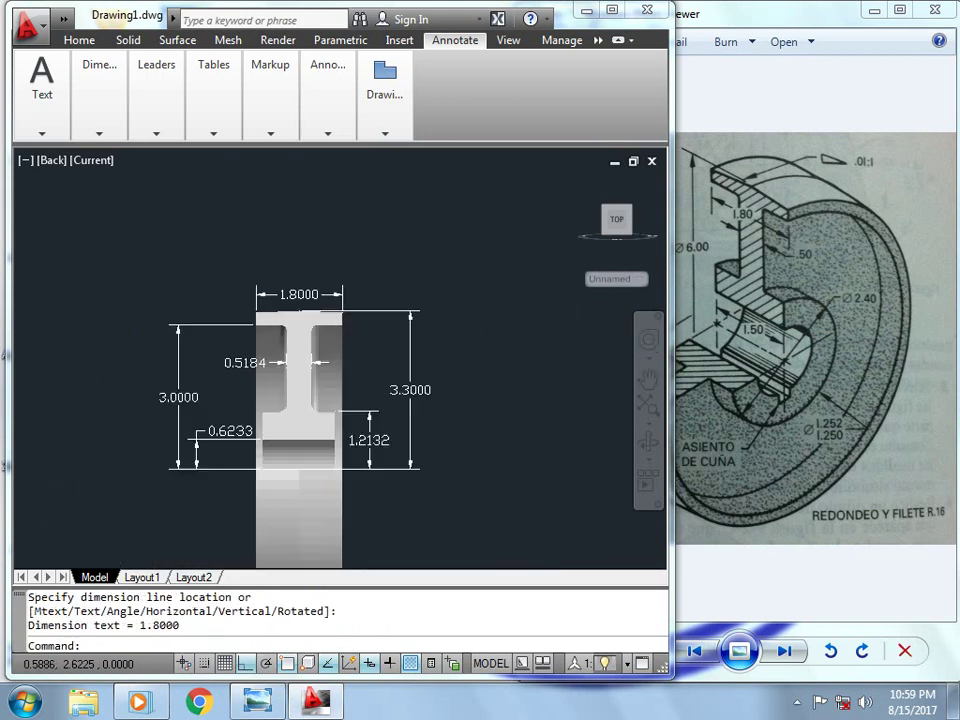
pyautogui.scroll(5, 321, 347)
pyautogui.scroll(2, 268, 386)
pyautogui.scroll(-5, 257, 407)
pyautogui.scroll(6, 255, 460)
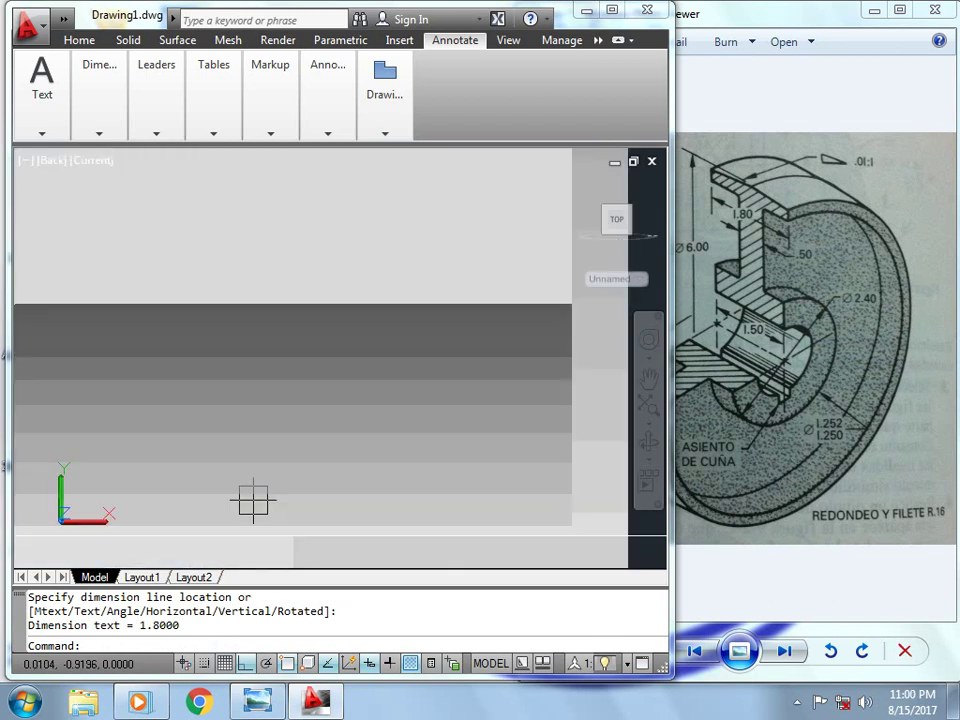
# - Dimension the 1.5000 width of the lower section
pyautogui.press('Return')
pyautogui.scroll(-3, 184, 400)
pyautogui.scroll(3, 145, 405)
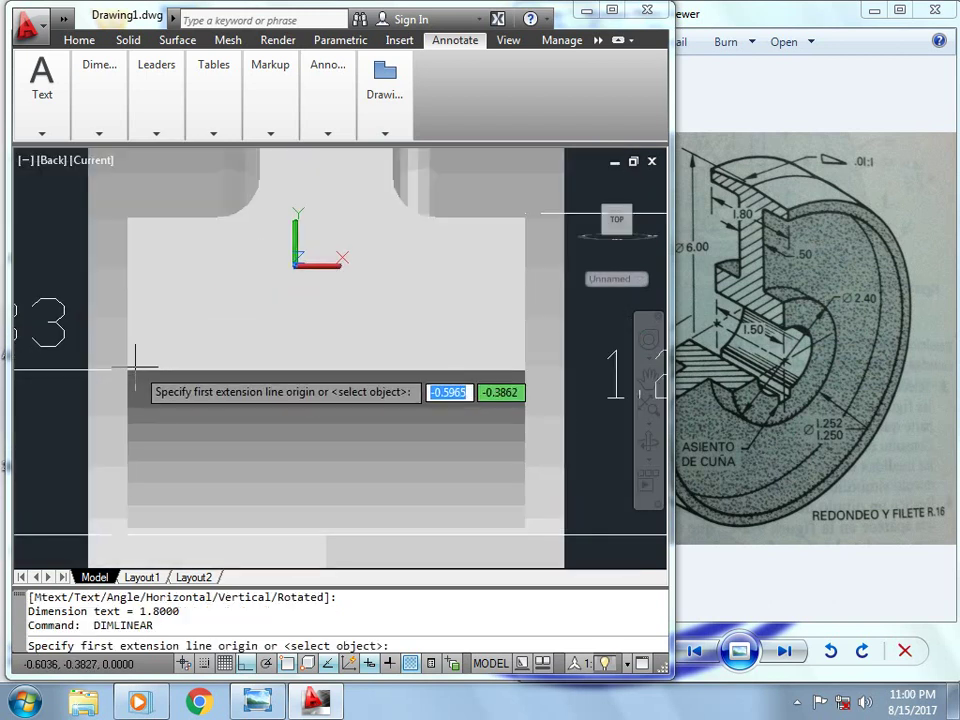
pyautogui.click(129, 370)
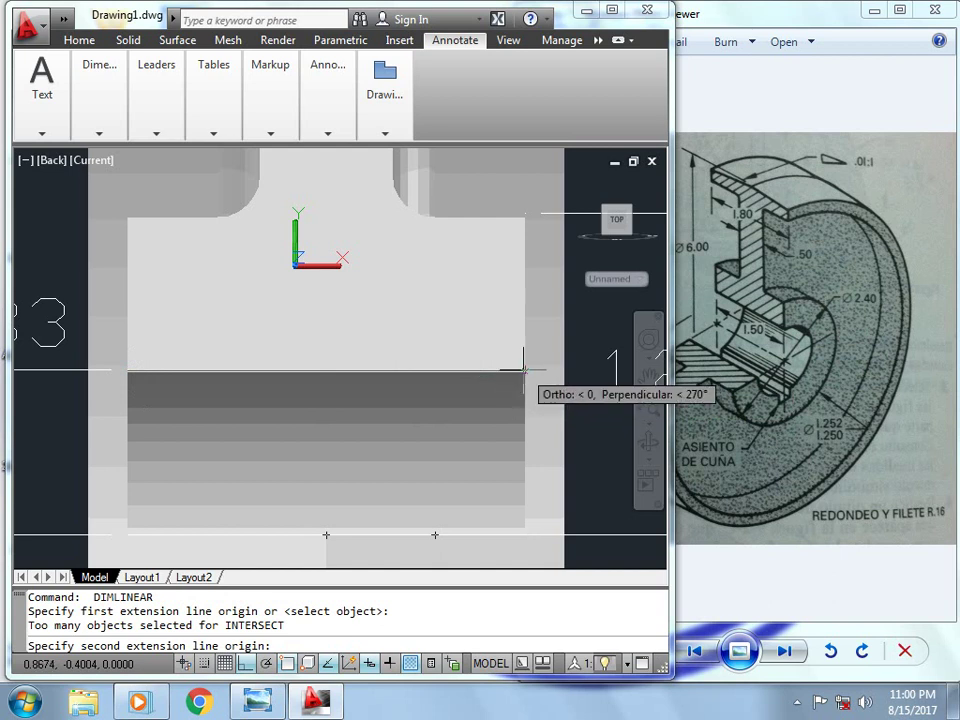
pyautogui.click(526, 370)
pyautogui.scroll(-3, 457, 391)
pyautogui.scroll(3, 424, 420)
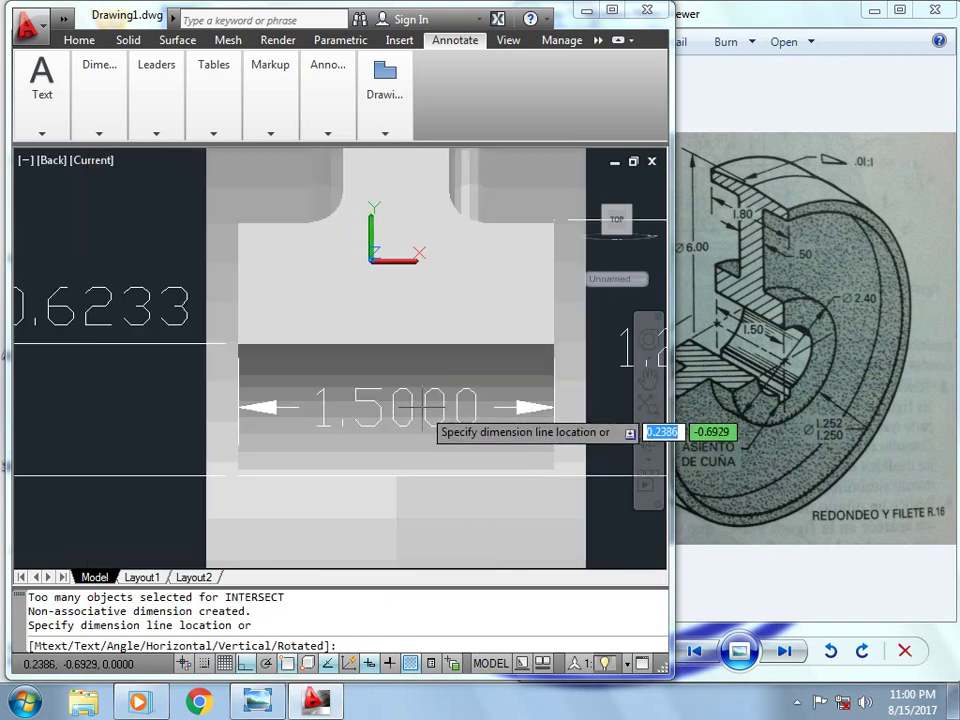
pyautogui.click(428, 402)
pyautogui.moveTo(156, 96)
pyautogui.scroll(-5, 278, 405)
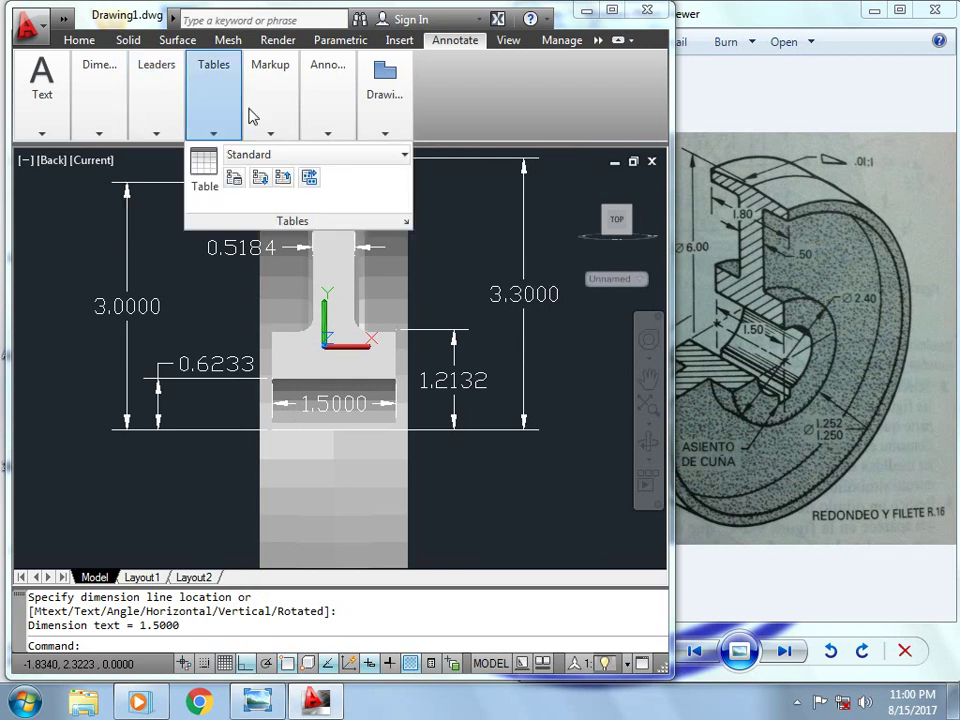
pyautogui.click(509, 41)
# - Show the wheel in NW Isometric, narrow the window beside the reference, and select the solid
pyautogui.click(136, 110)
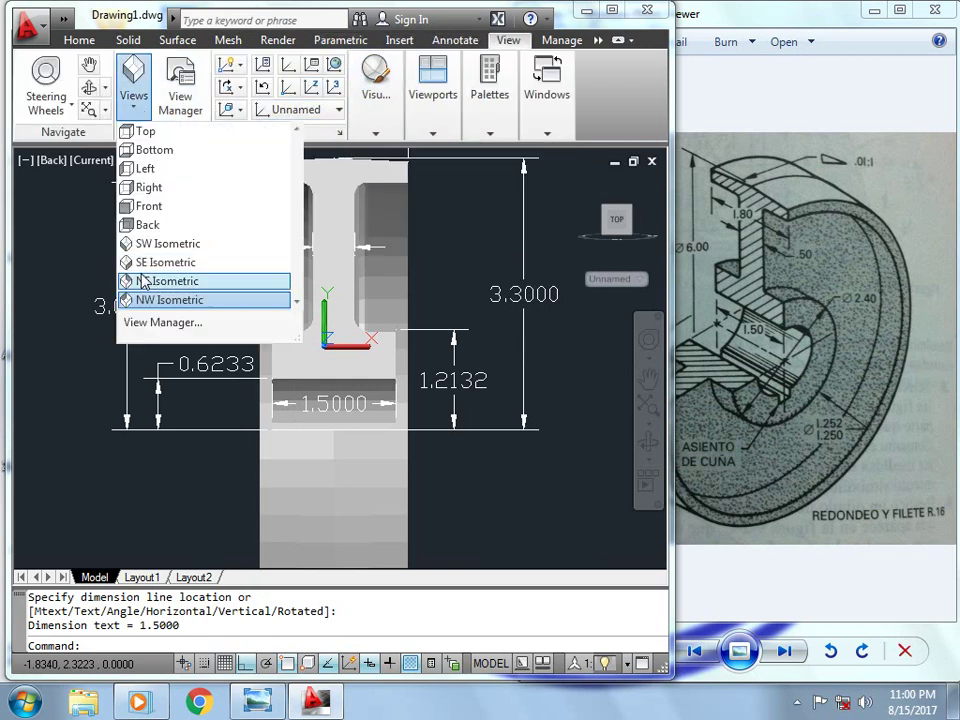
pyautogui.click(145, 302)
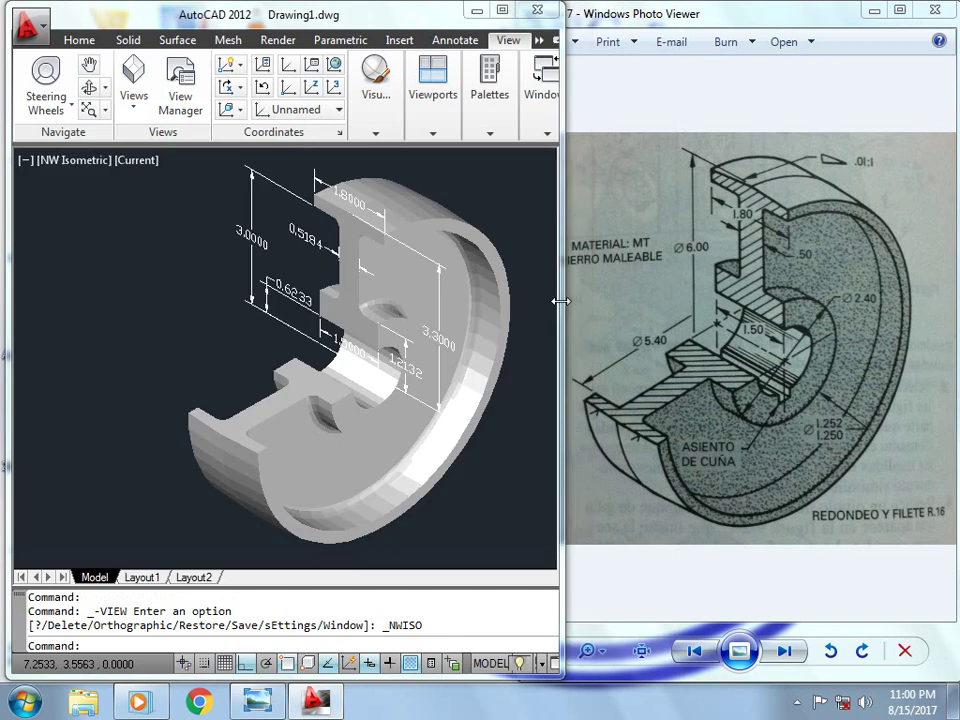
pyautogui.moveTo(668, 304); pyautogui.dragTo(558, 300)
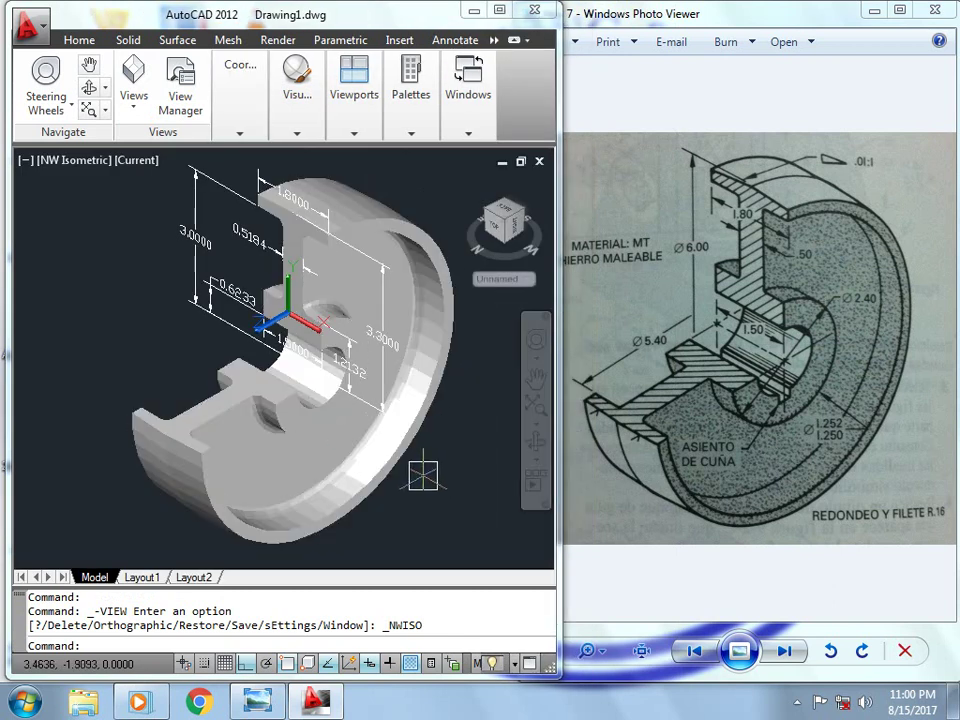
pyautogui.click(400, 450)
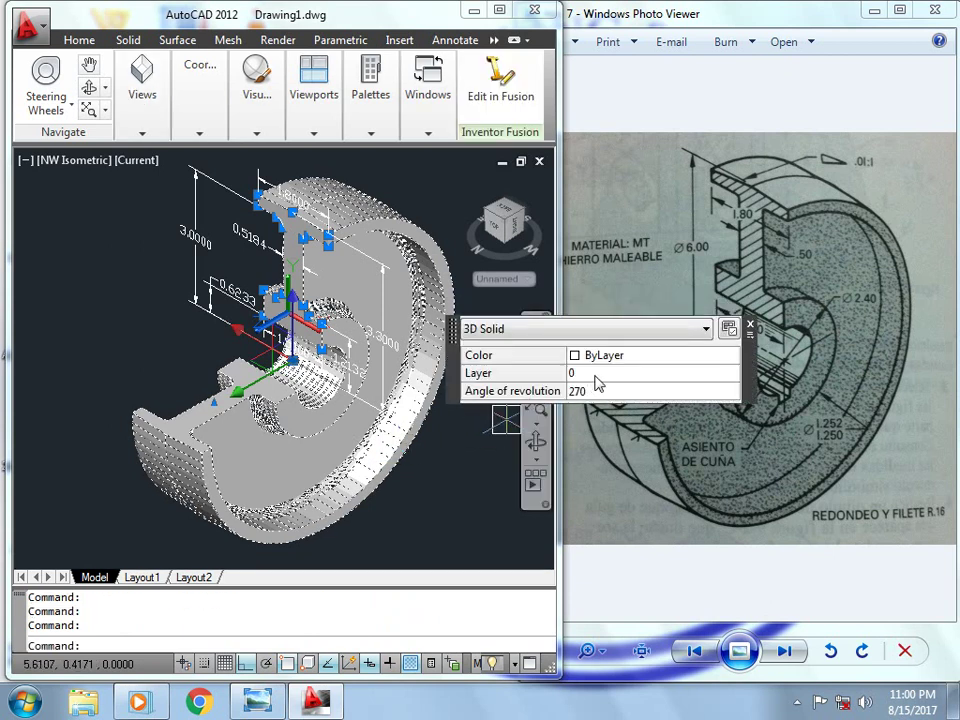
# - Colour the wheel solid light grey index 254, after trying cyan and grey 252
pyautogui.click(600, 360)
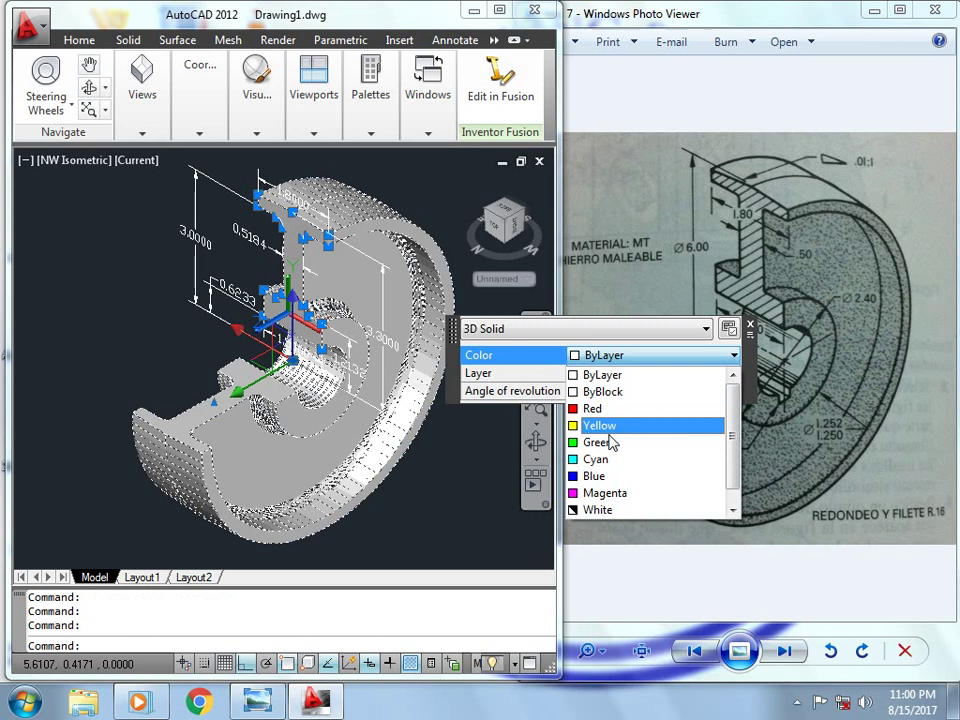
pyautogui.click(617, 459)
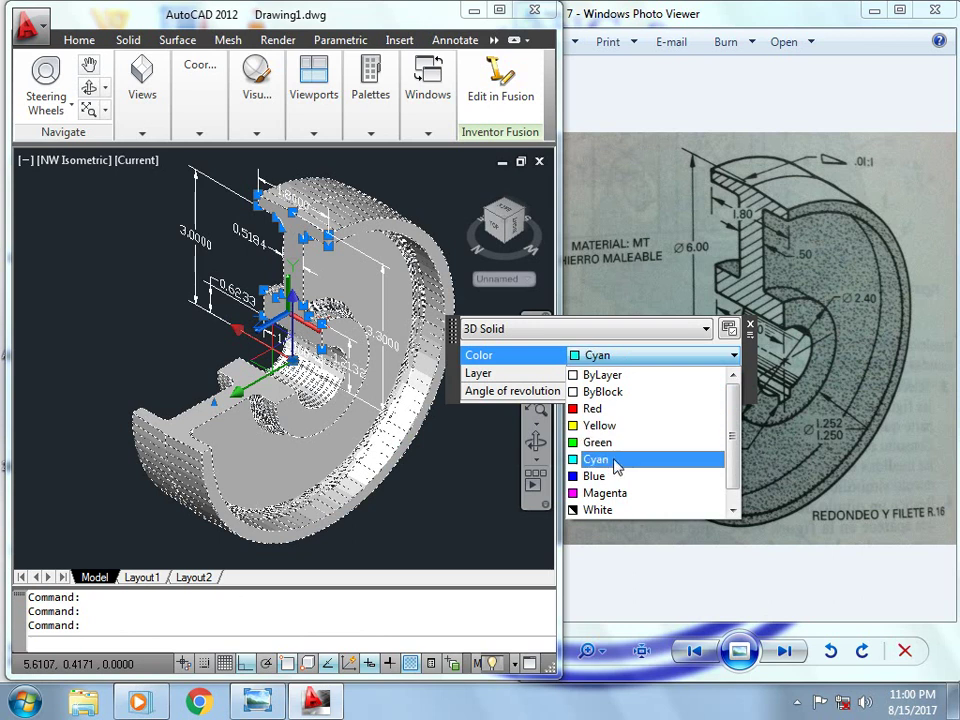
pyautogui.click(612, 362)
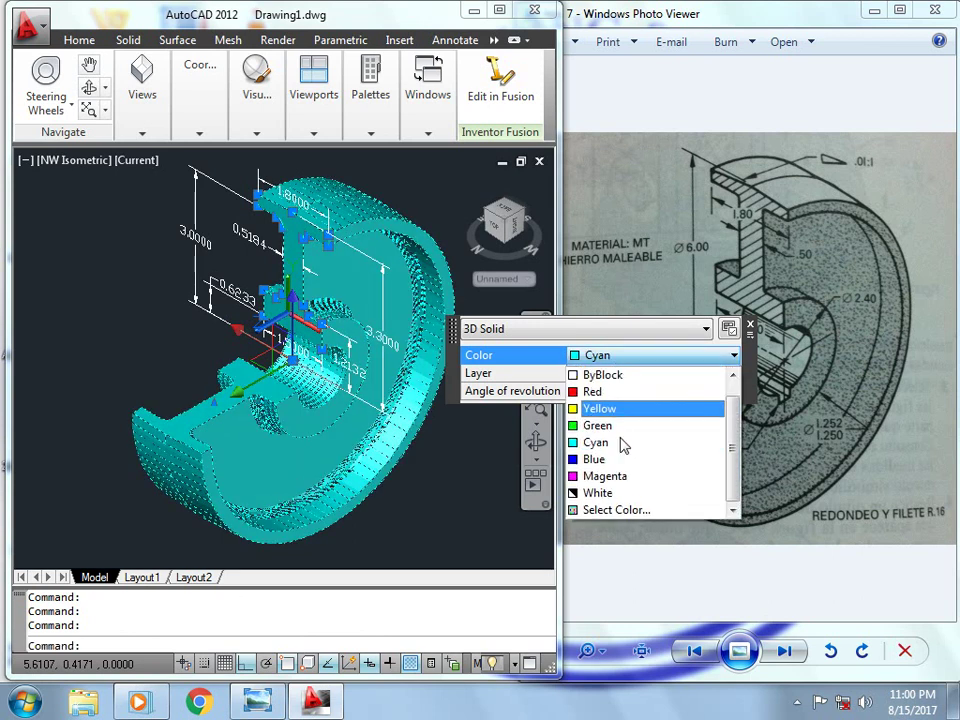
pyautogui.click(630, 512)
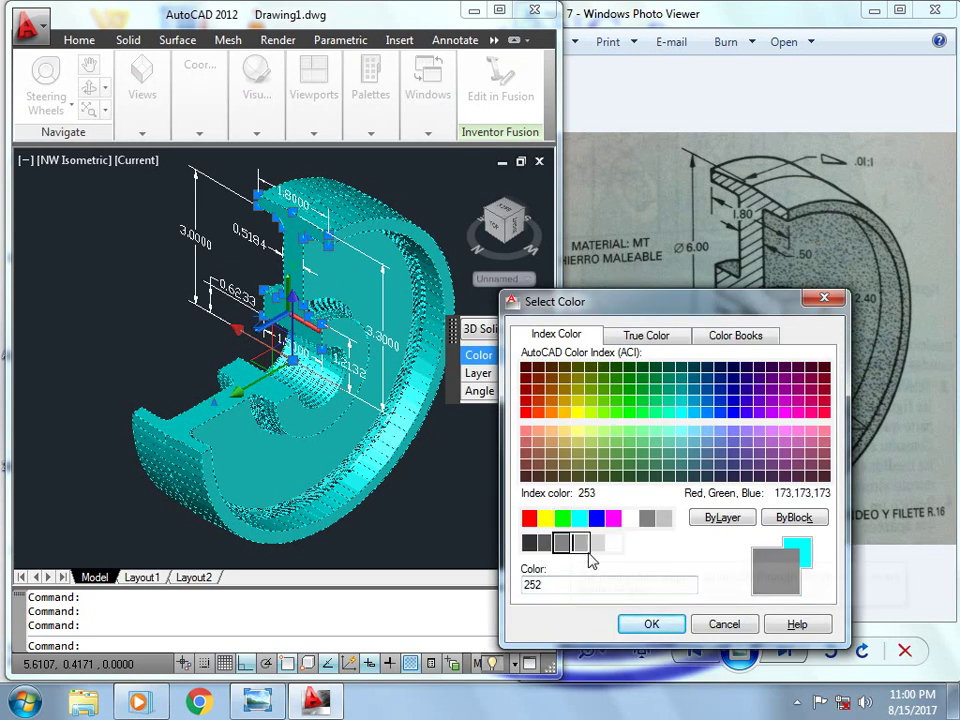
pyautogui.click(648, 625)
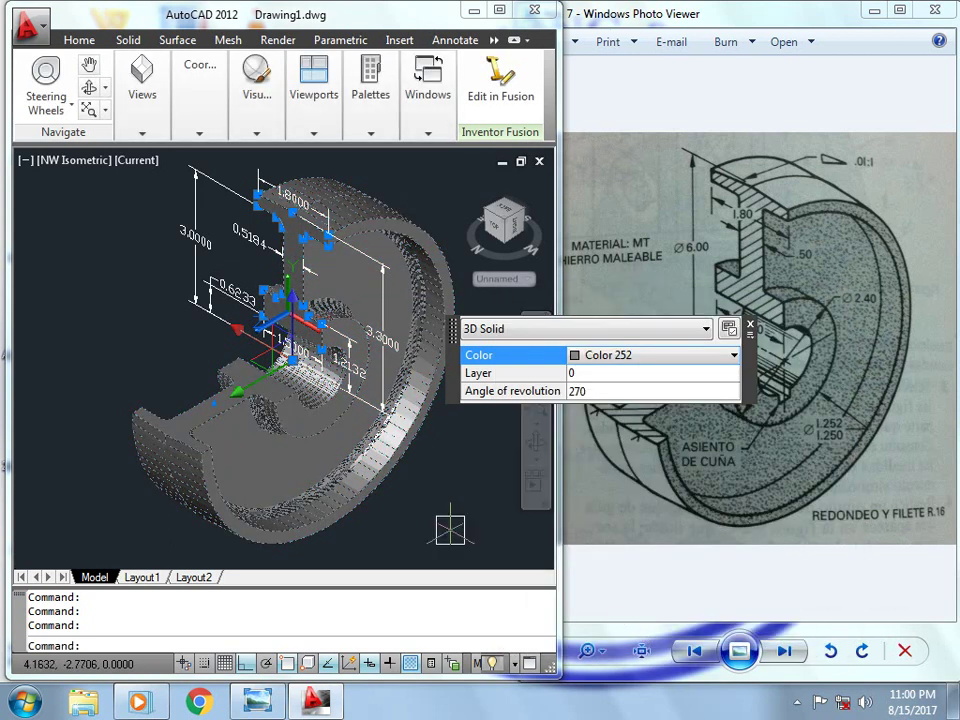
pyautogui.click(600, 356)
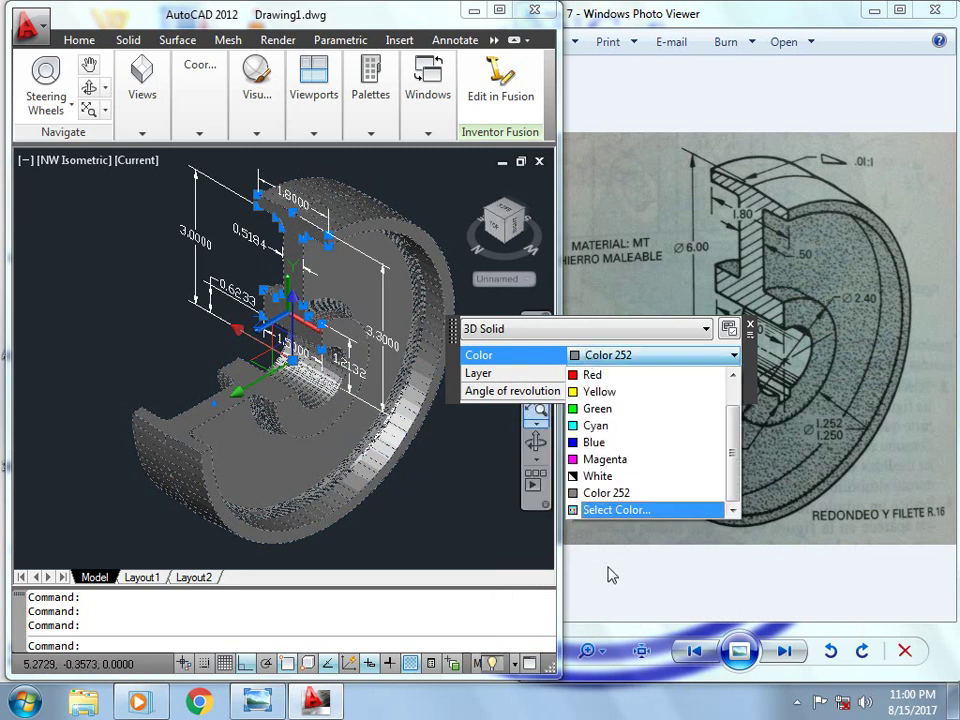
pyautogui.click(610, 510)
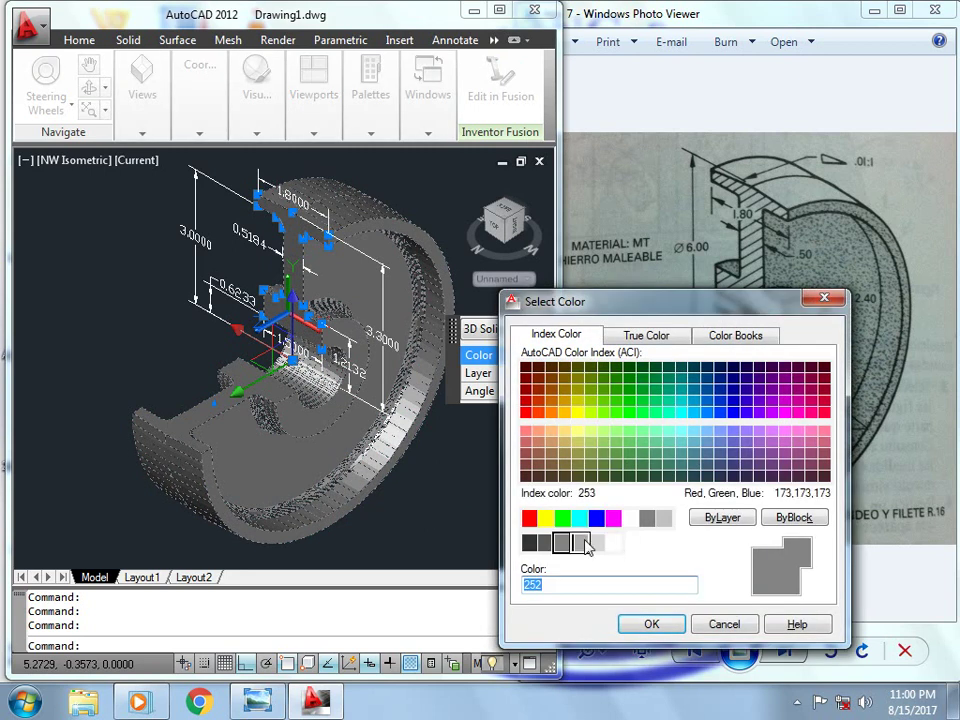
pyautogui.click(588, 542)
pyautogui.click(599, 546)
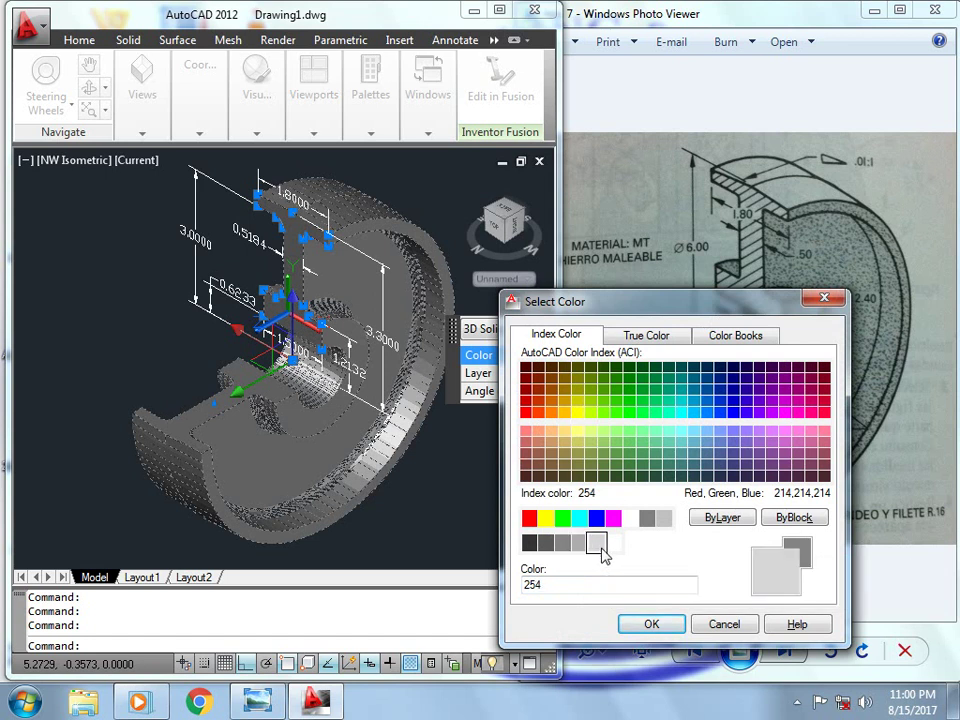
pyautogui.click(651, 624)
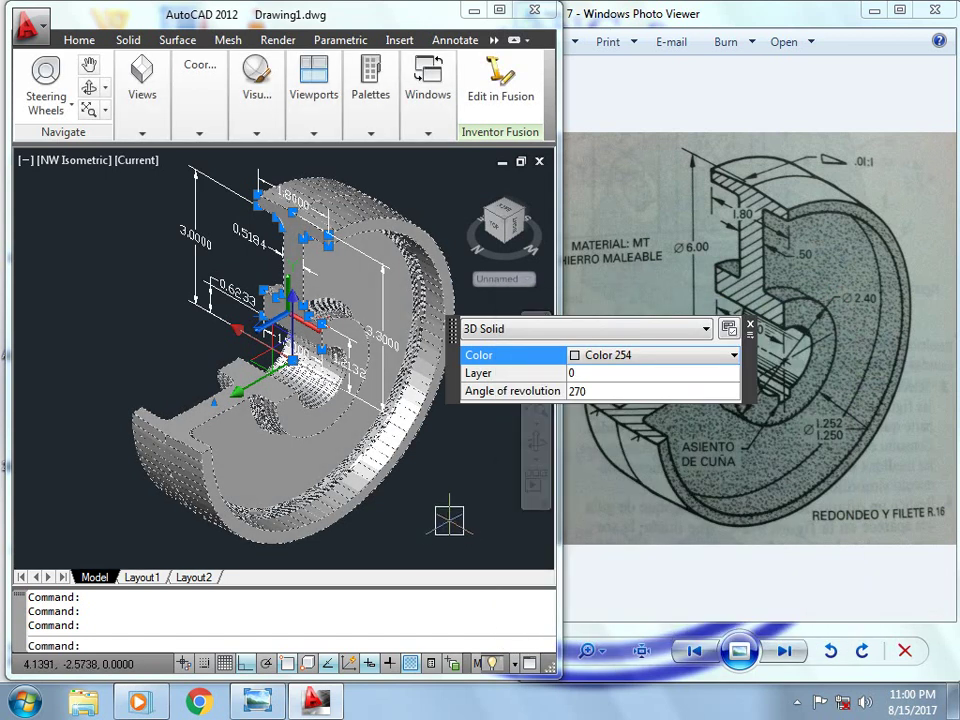
pyautogui.press('Escape')
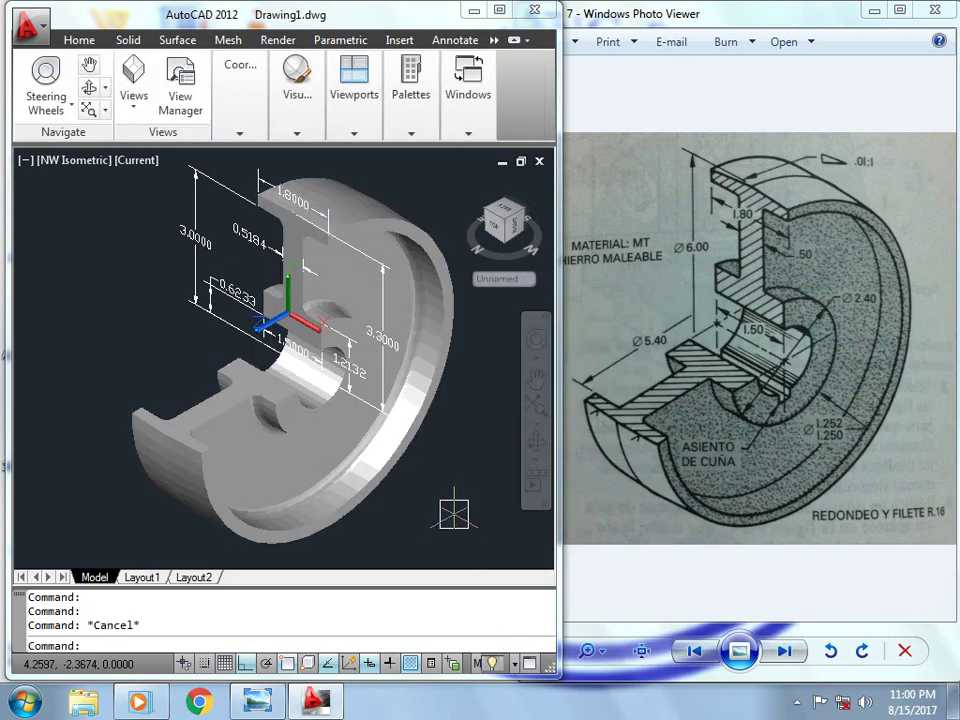